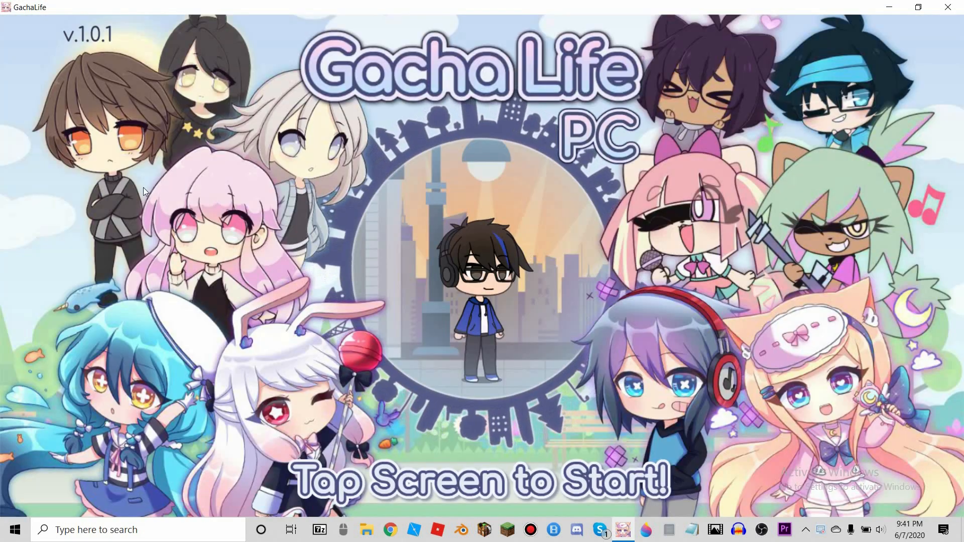
Start the game, give the character the closed slight-smile mouth 15, and remove the eyebrows
{"action": "left_click", "coordinate": [198, 204]}
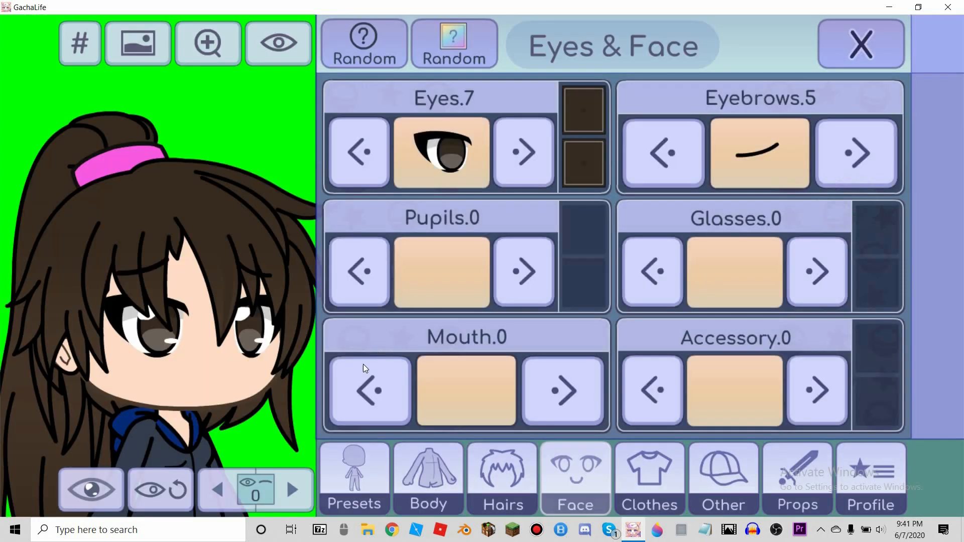
{"action": "left_click", "coordinate": [462, 387]}
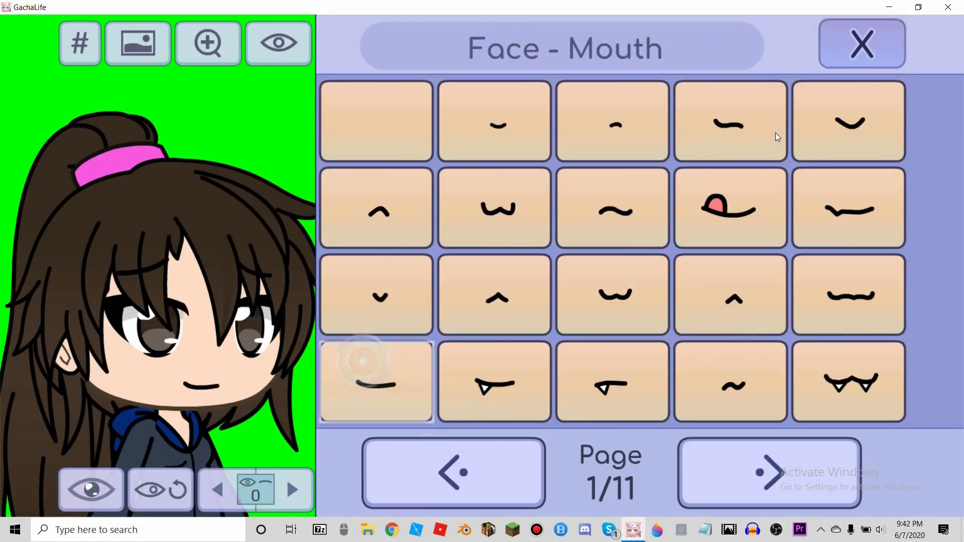
{"action": "left_click", "coordinate": [777, 134]}
{"action": "left_click", "coordinate": [764, 140]}
{"action": "left_click", "coordinate": [377, 121]}
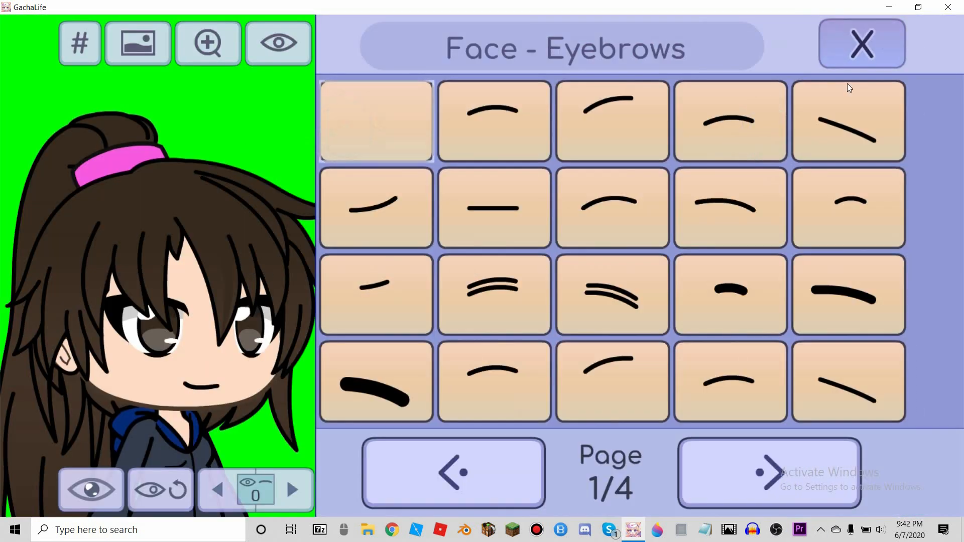
{"action": "left_click", "coordinate": [854, 56]}
Change the character's eyes to style 19 and return to the eyes and face options
{"action": "left_click", "coordinate": [468, 171]}
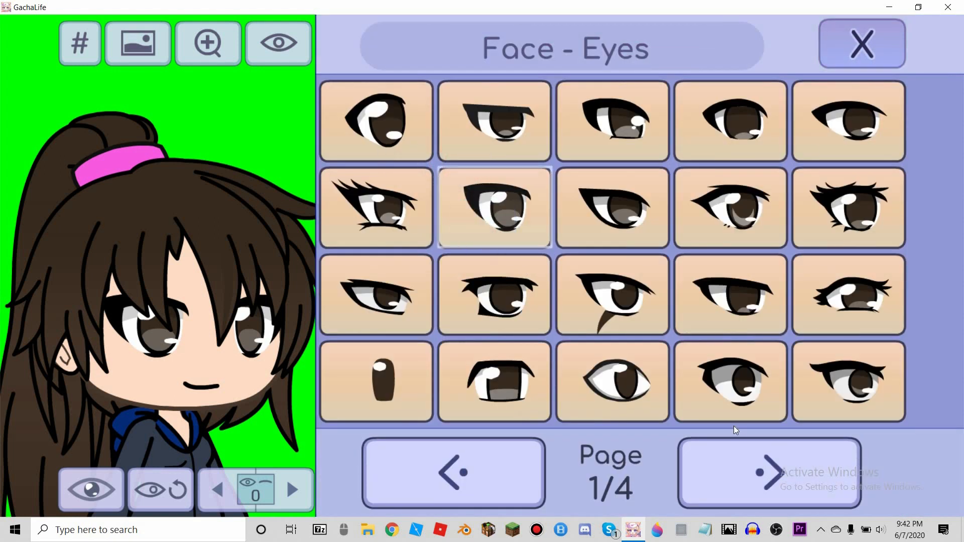
{"action": "left_click", "coordinate": [729, 392]}
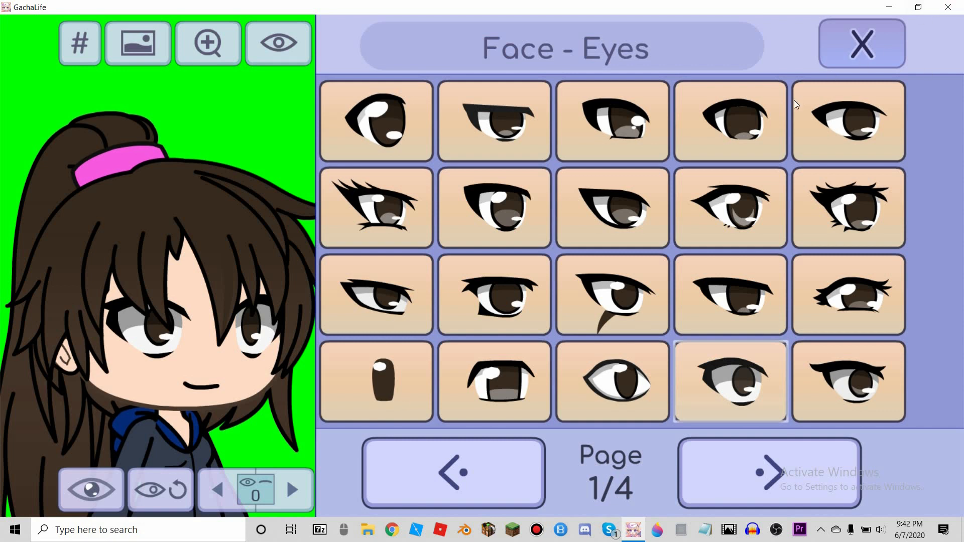
{"action": "left_click", "coordinate": [849, 55]}
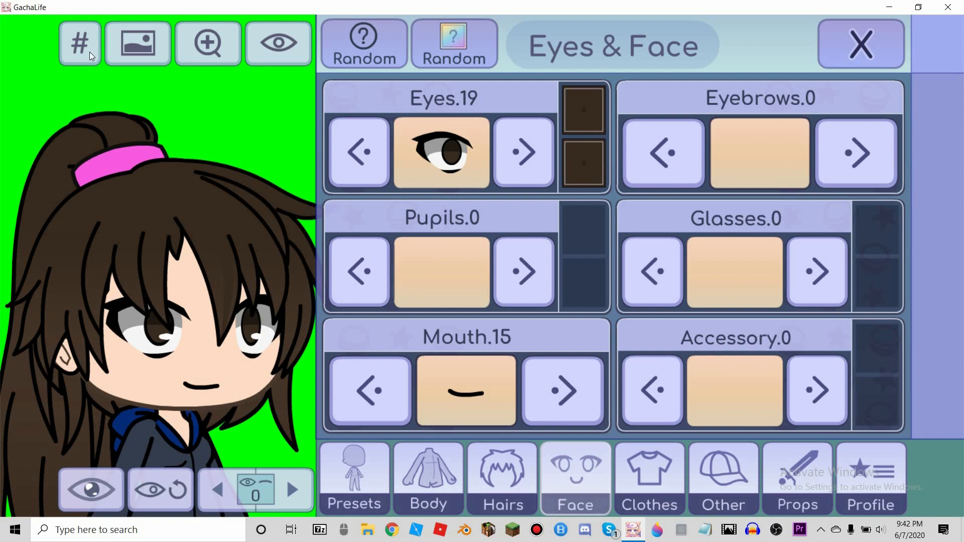
Display Body Sheet 1 for the character and switch the head view to show only the front hair
{"action": "left_click", "coordinate": [89, 52]}
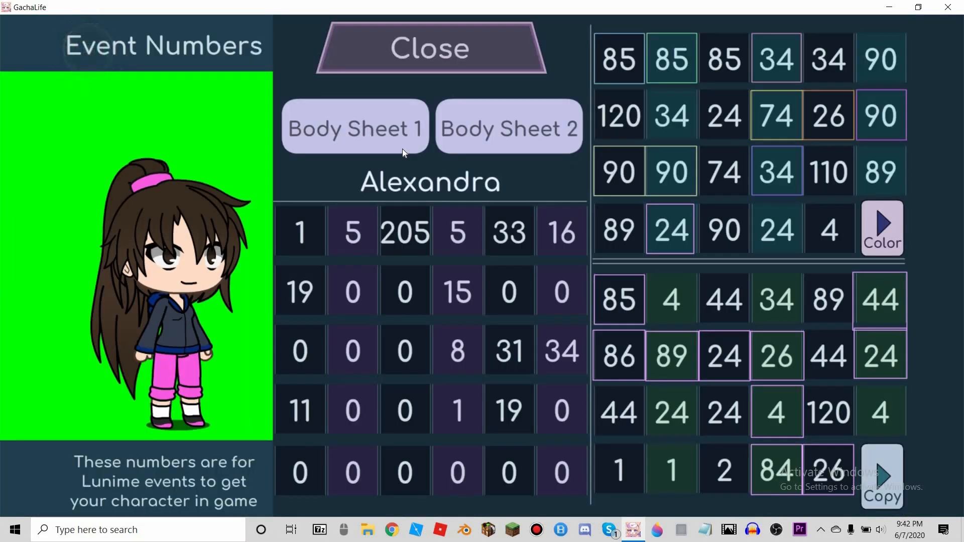
{"action": "left_click", "coordinate": [403, 148]}
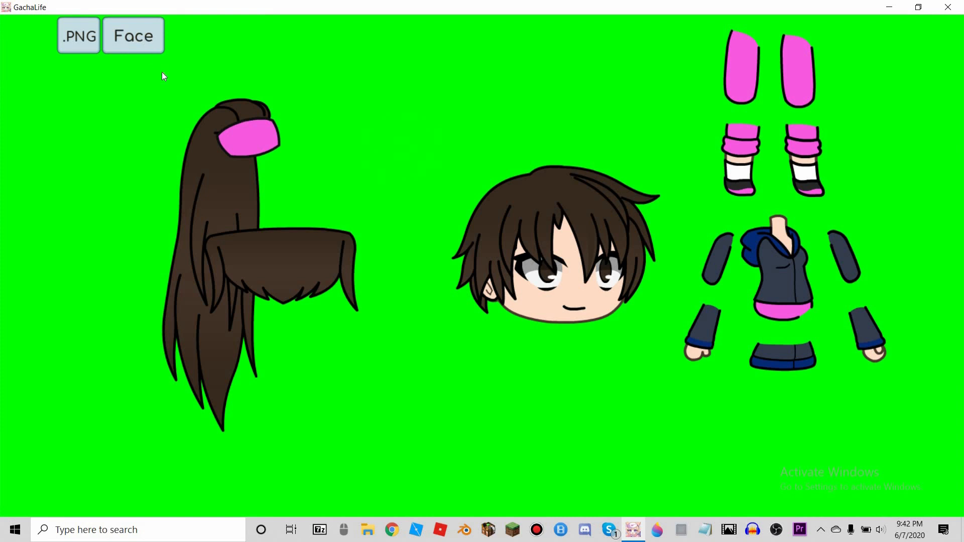
{"action": "left_click", "coordinate": [146, 48]}
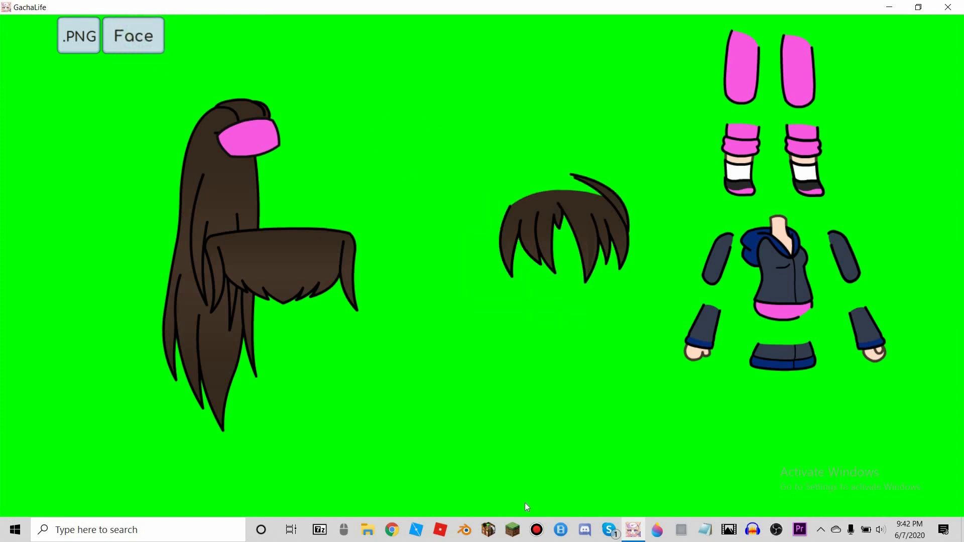
Switch to Bandicam and set it to record a 1920x1080 rectangle on the screen
{"action": "left_click", "coordinate": [536, 530]}
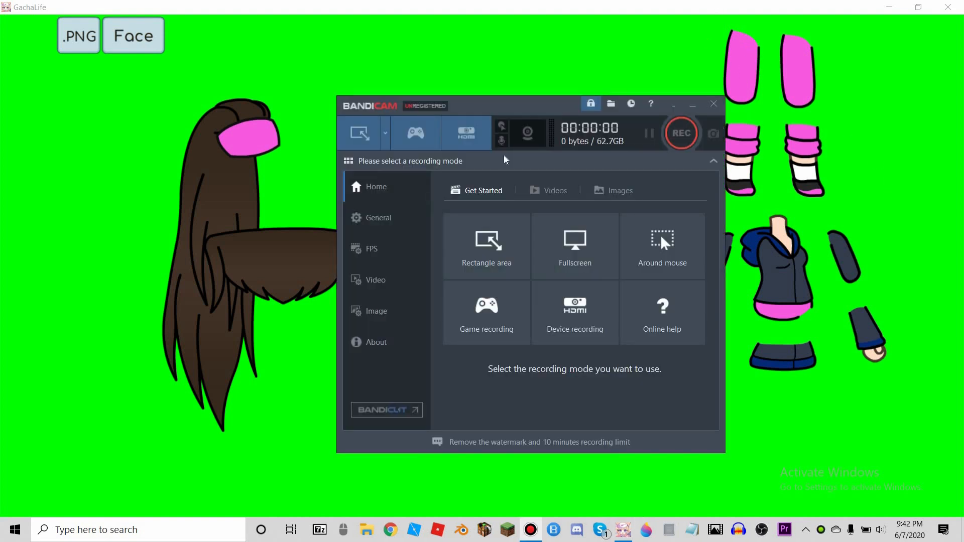
{"action": "left_click", "coordinate": [370, 134]}
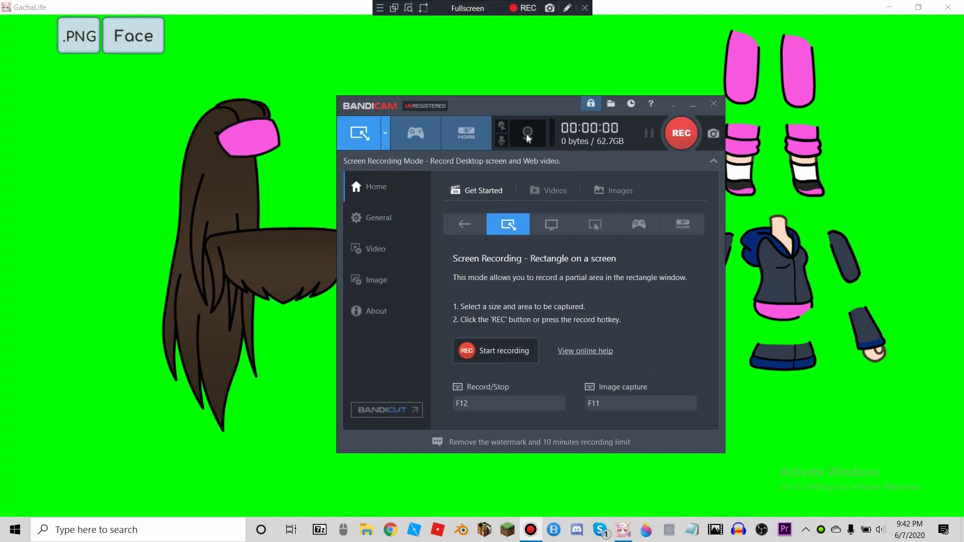
{"action": "left_click", "coordinate": [386, 135]}
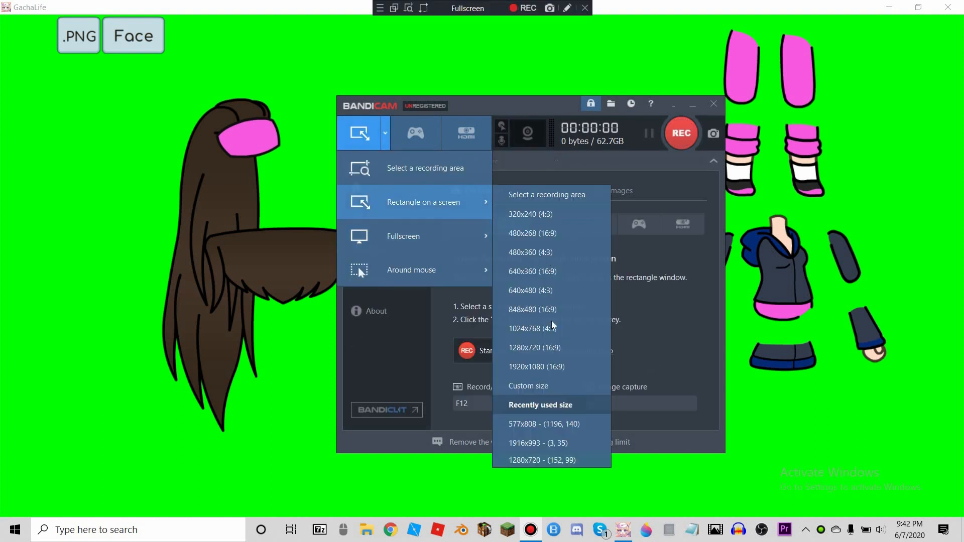
{"action": "left_click", "coordinate": [562, 366]}
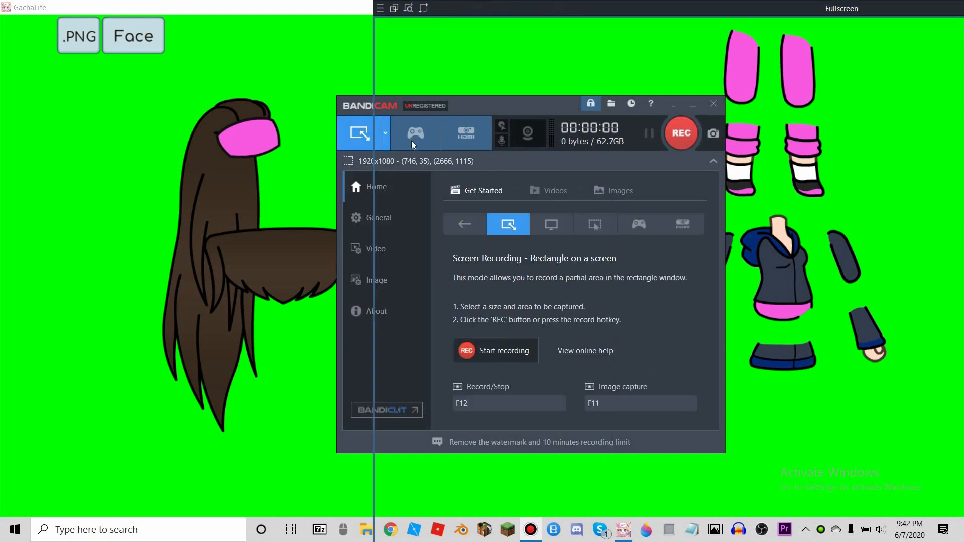
Change the recording rectangle to 1280x720, minimize Bandicam, and reposition the capture frame over the game
{"action": "left_click", "coordinate": [384, 141]}
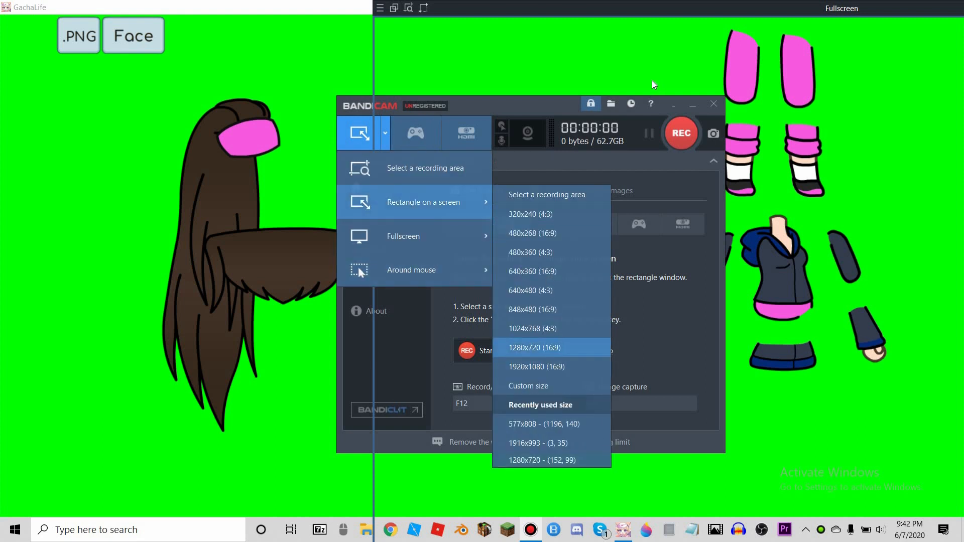
{"action": "left_click", "coordinate": [687, 106]}
{"action": "left_click_drag", "start_coordinate": [575, 96], "coordinate": [214, 178]}
Leave the body sheet and remove the character's back hair, keeping the ponytail
{"action": "left_click", "coordinate": [821, 195]}
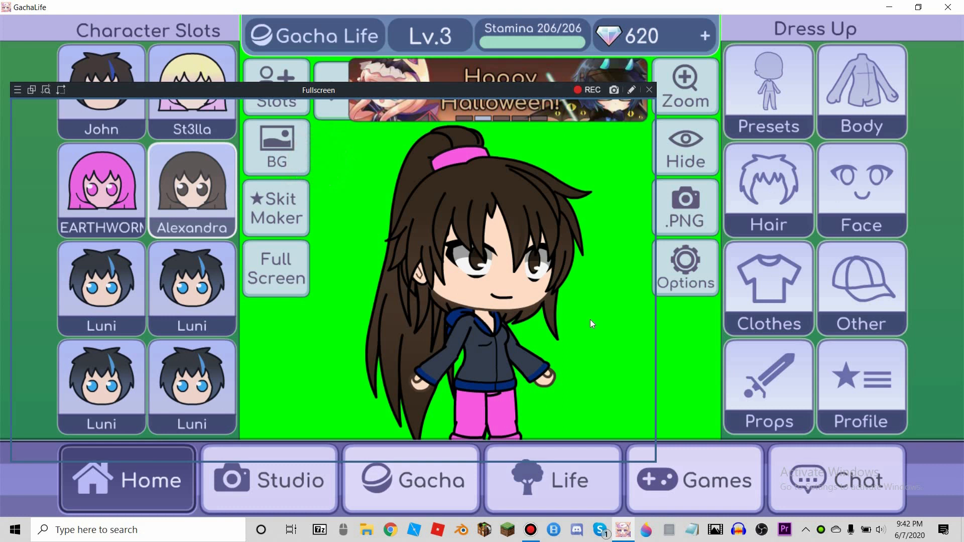
{"action": "left_click", "coordinate": [757, 151]}
{"action": "left_click", "coordinate": [749, 141]}
{"action": "left_click", "coordinate": [344, 116]}
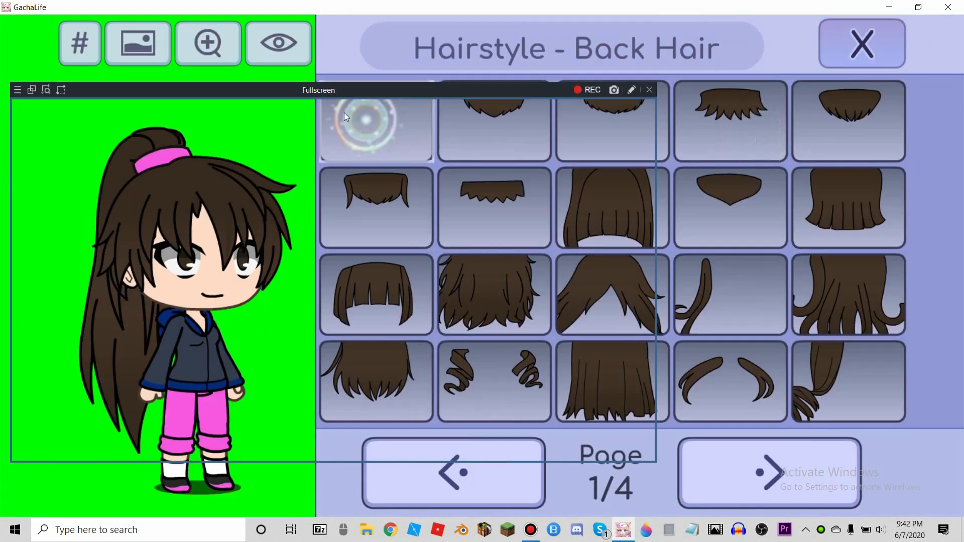
Reopen Body Sheet 1 and switch the head view to show only the eyes and mouth
{"action": "left_click", "coordinate": [70, 54]}
{"action": "left_click", "coordinate": [420, 133]}
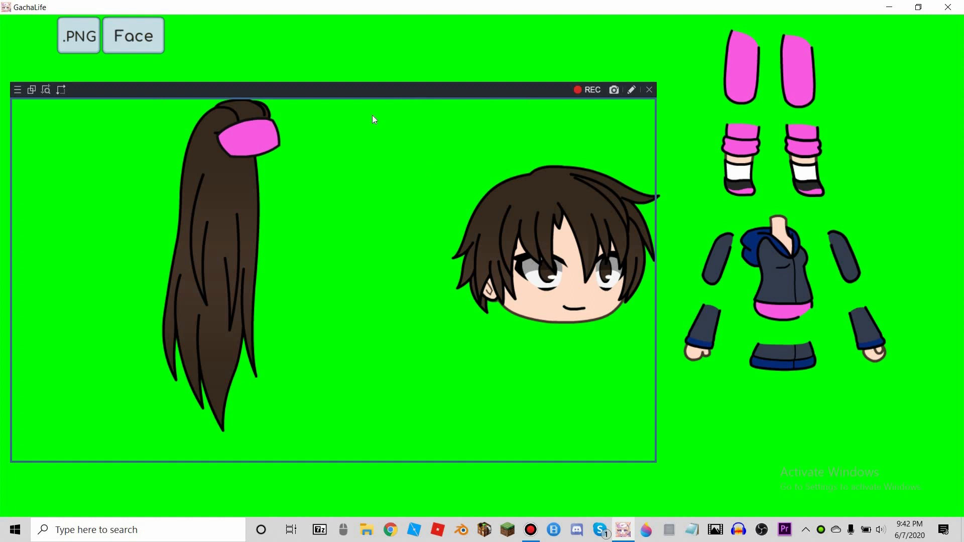
{"action": "left_click", "coordinate": [140, 34]}
{"action": "left_click", "coordinate": [135, 33]}
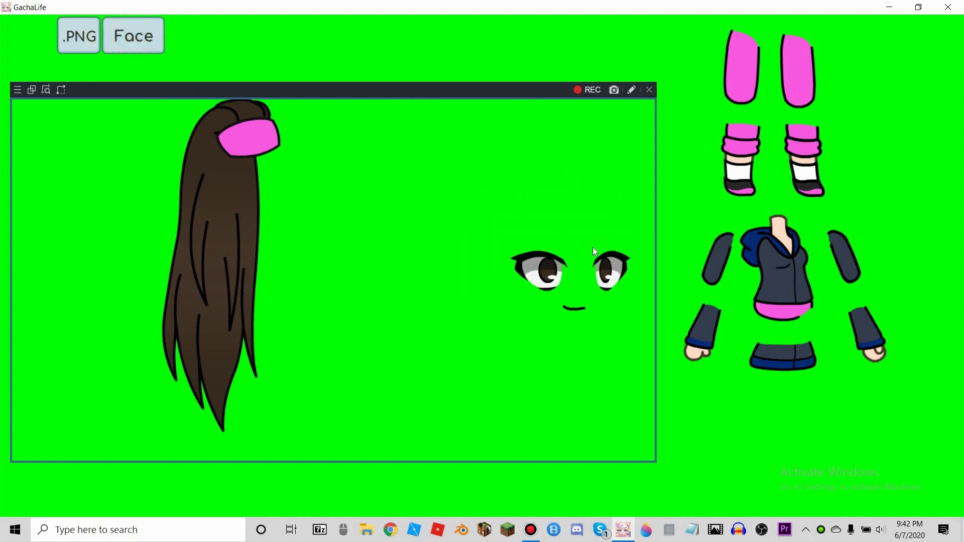
Position the capture frame around the ponytail and facial features on the body sheet, and close the frame
{"action": "left_click_drag", "start_coordinate": [447, 95], "coordinate": [612, 51]}
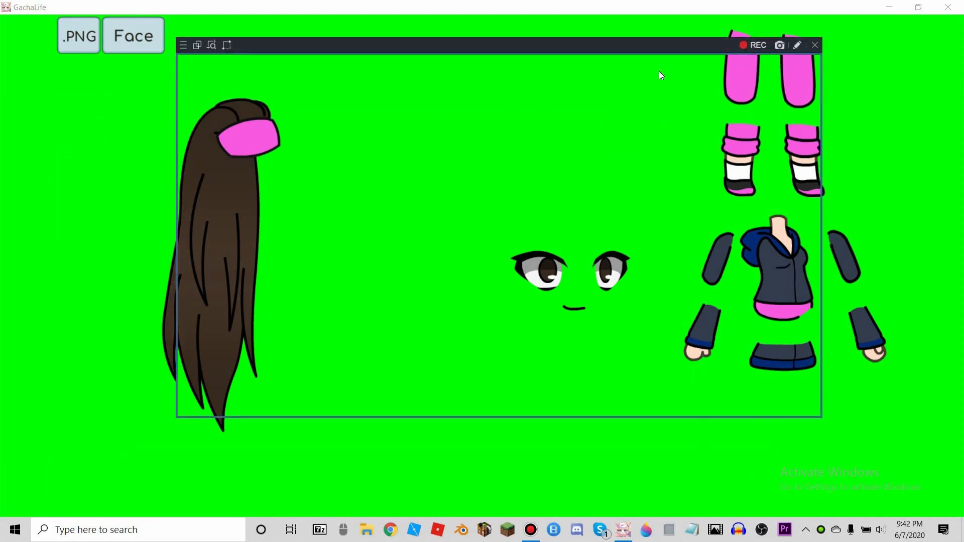
{"action": "left_click_drag", "start_coordinate": [755, 63], "coordinate": [788, 104]}
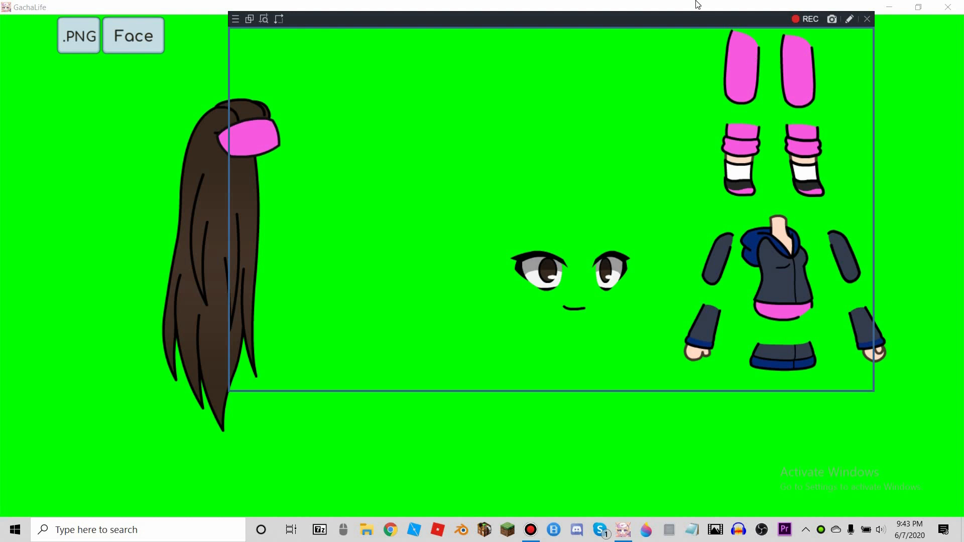
{"action": "left_click_drag", "start_coordinate": [711, 45], "coordinate": [713, 47]}
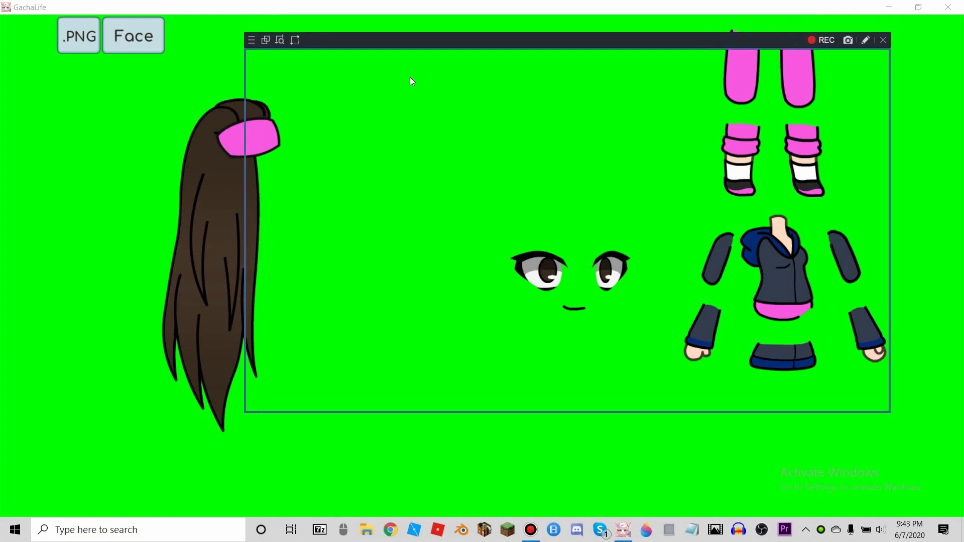
{"action": "left_click_drag", "start_coordinate": [799, 41], "coordinate": [782, 100]}
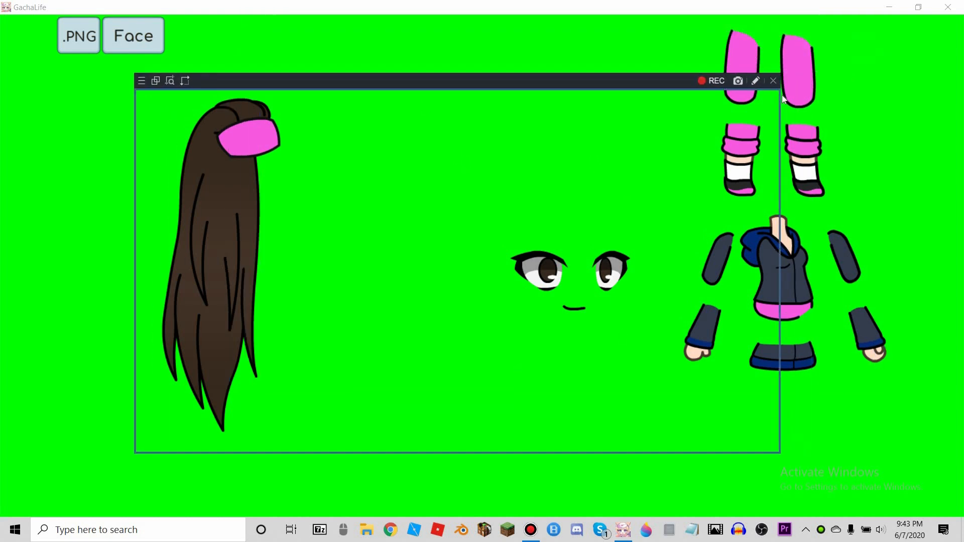
{"action": "left_click", "coordinate": [774, 82]}
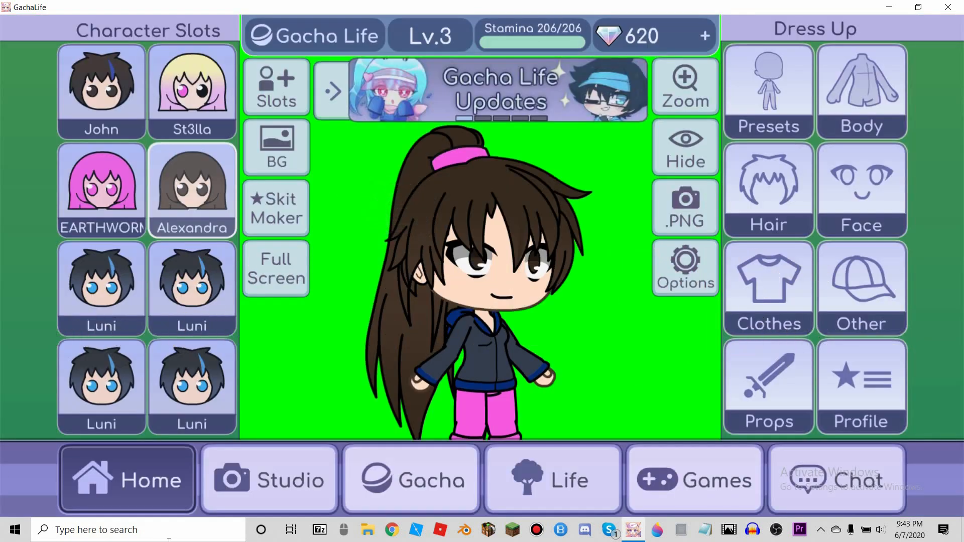
Close Gacha Life and open the folder Documents > body sheet > teayt > 2d in a maximized File Explorer window
{"action": "left_click", "coordinate": [948, 7]}
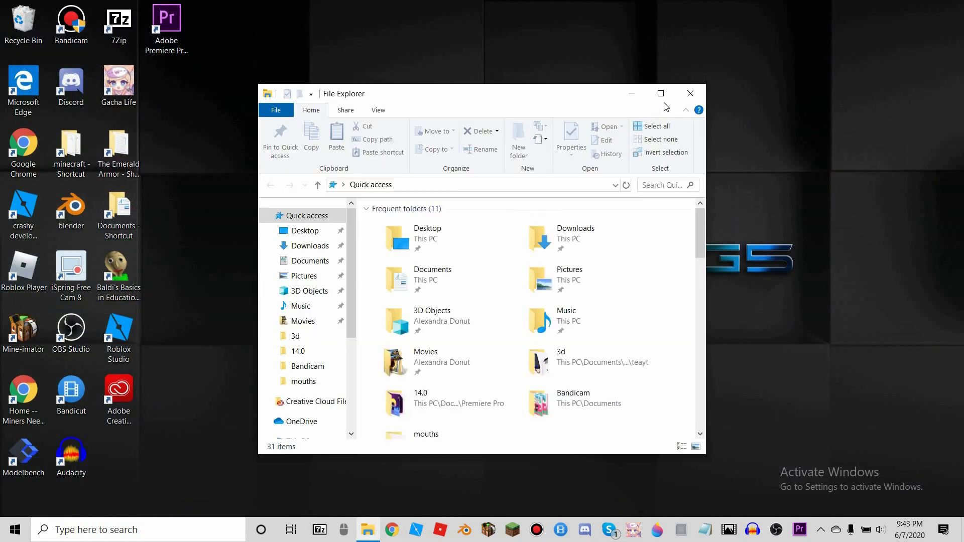
{"action": "left_click", "coordinate": [663, 99]}
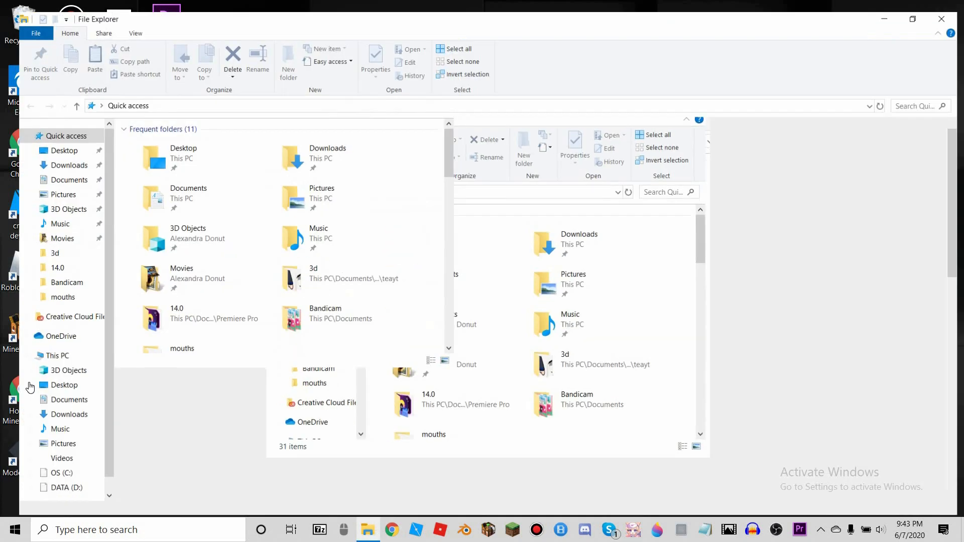
{"action": "left_click", "coordinate": [40, 398]}
{"action": "double_click", "coordinate": [939, 181]}
{"action": "double_click", "coordinate": [181, 142]}
{"action": "left_click", "coordinate": [181, 139]}
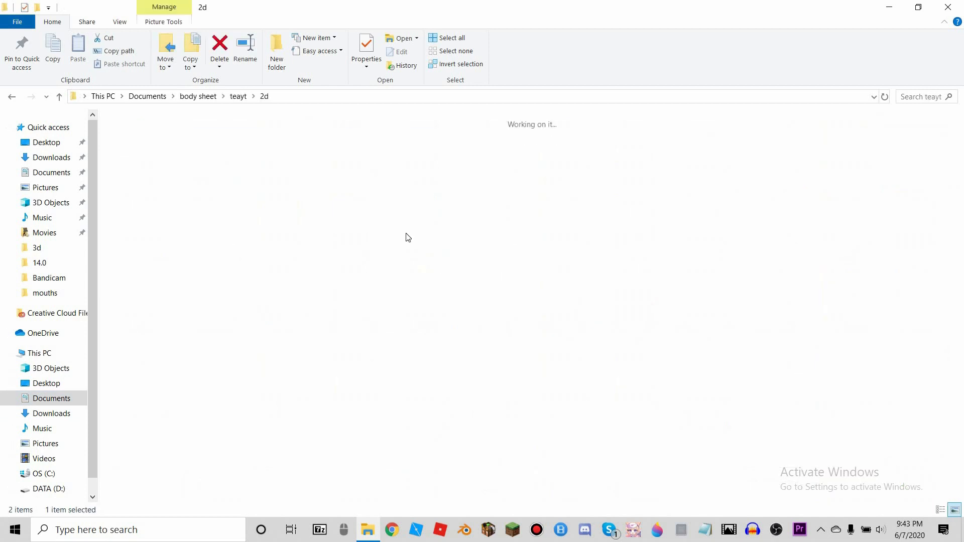
View the images pupils.png and eyes.png one after the other, closing each preview
{"action": "double_click", "coordinate": [294, 224]}
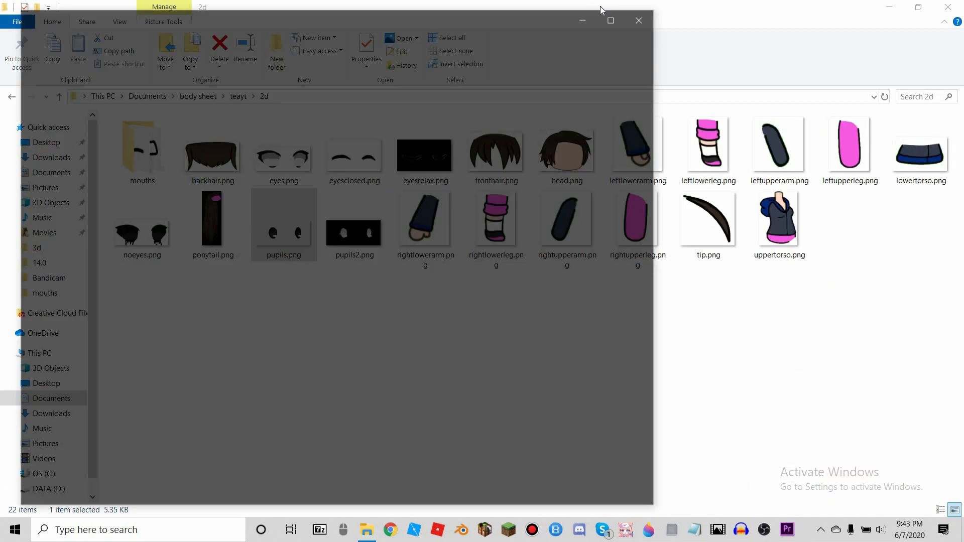
{"action": "left_click", "coordinate": [637, 16]}
{"action": "double_click", "coordinate": [289, 156]}
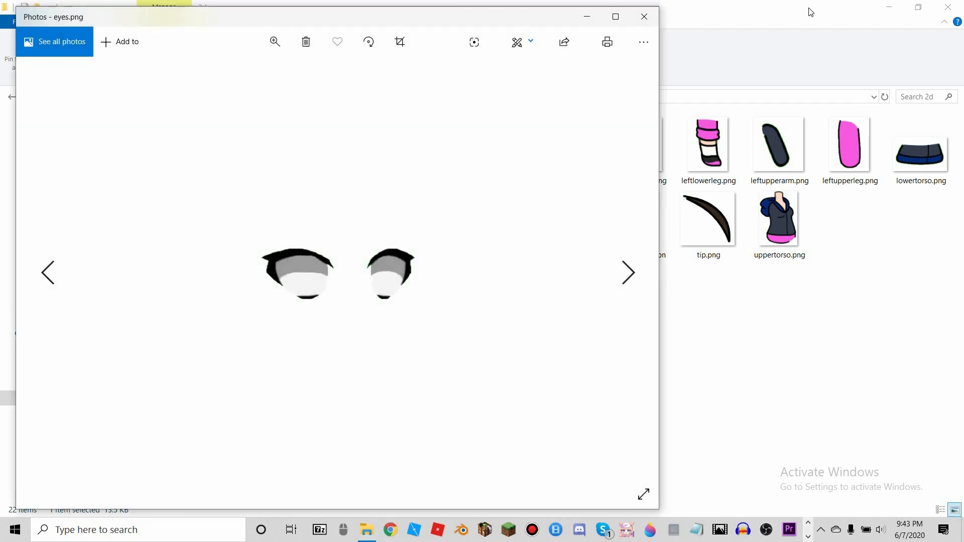
{"action": "left_click", "coordinate": [644, 16]}
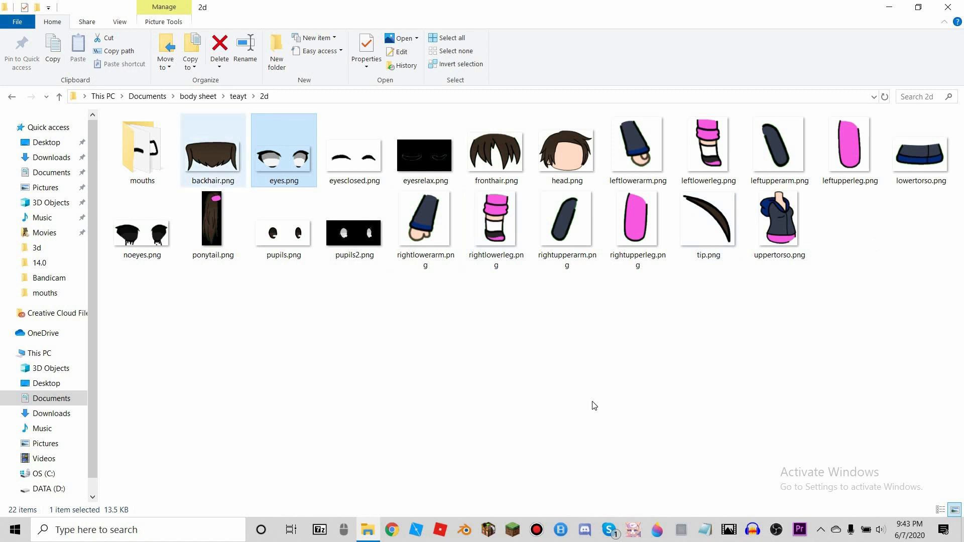
Look through the mouths folder, return to the 2d folder, and point out noeyes.png
{"action": "double_click", "coordinate": [136, 167]}
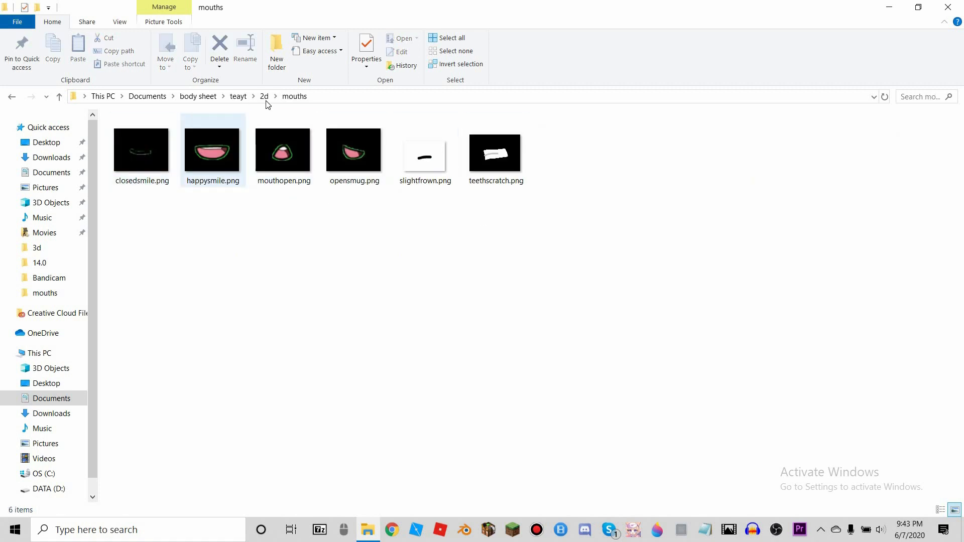
{"action": "key", "text": "alt+Left"}
{"action": "left_click", "coordinate": [156, 240]}
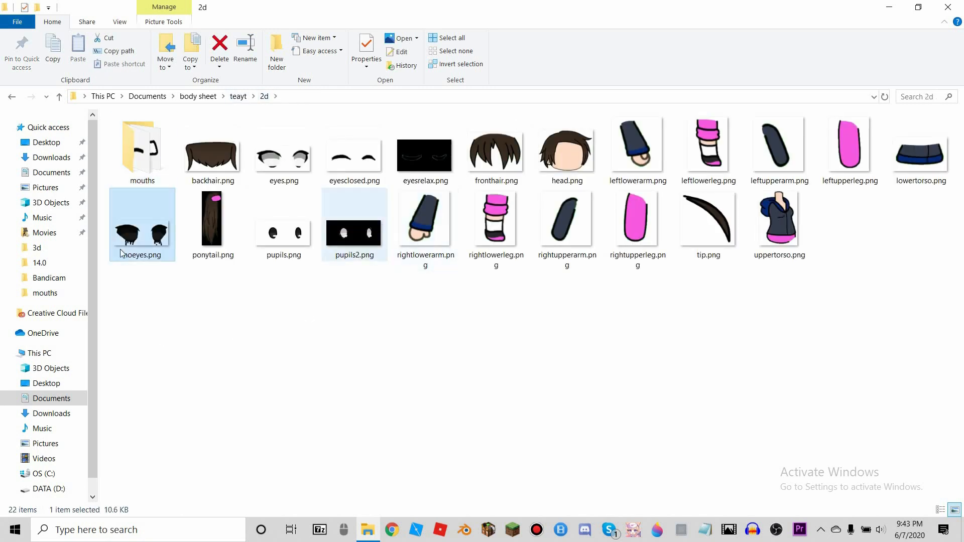
{"action": "left_click", "coordinate": [614, 297]}
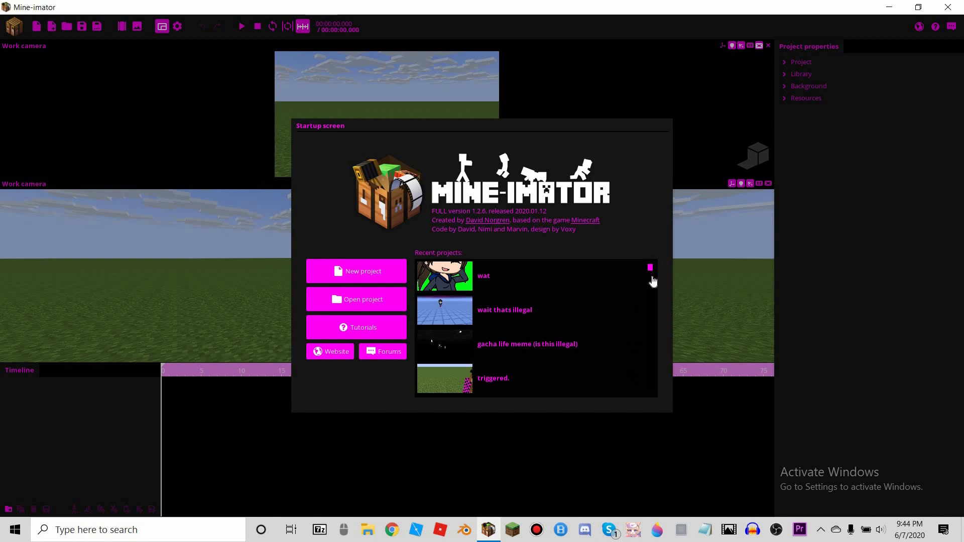
Create a new project named gfgyuhge4nbrdfniyjtugj
{"action": "scroll", "coordinate": [651, 277], "scroll_direction": "down", "scroll_amount": 2}
{"action": "scroll", "coordinate": [473, 382], "scroll_direction": "up", "scroll_amount": 2}
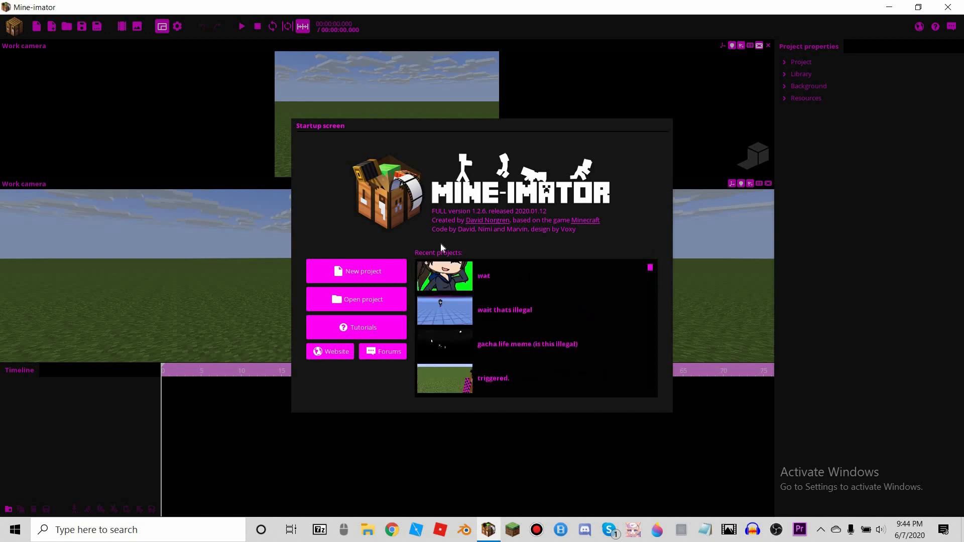
{"action": "left_click", "coordinate": [376, 273]}
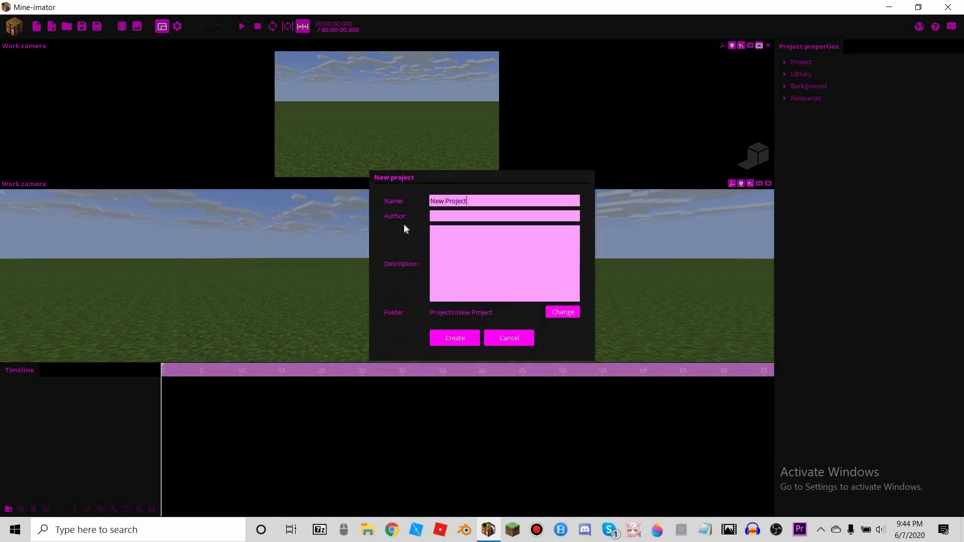
{"action": "key", "text": "ctrl+a"}
{"action": "type", "text": "gfgyuhge4nbrdfniyjtugj"}
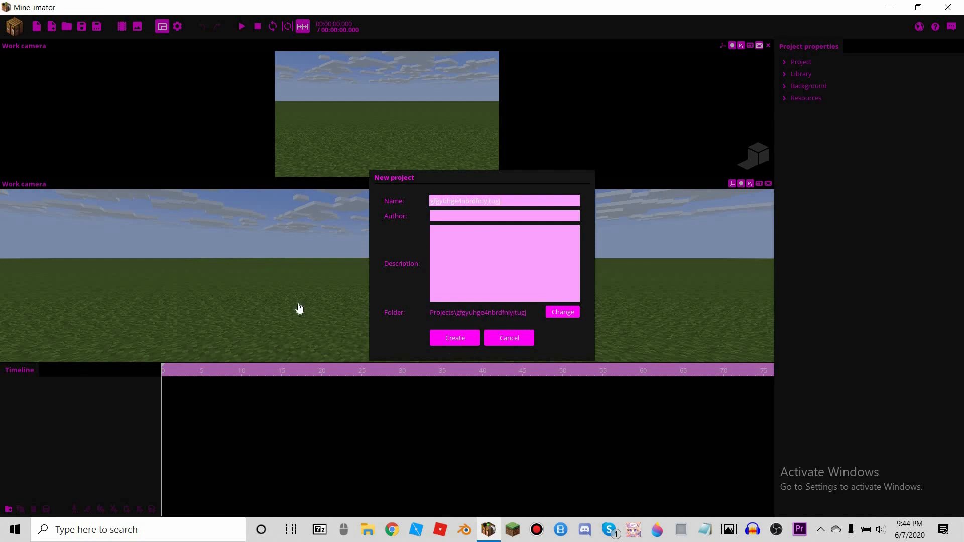
{"action": "key", "text": "Return"}
Hide the second camera view so that one work camera view fills the viewport area
{"action": "left_click", "coordinate": [161, 26]}
{"action": "mouse_move", "coordinate": [292, 259]}
{"action": "right_mouse_down"}
{"action": "mouse_move", "coordinate": [304, 288]}
{"action": "mouse_move", "coordinate": [304, 259]}
{"action": "mouse_move", "coordinate": [304, 316]}
{"action": "mouse_move", "coordinate": [291, 276]}
{"action": "right_mouse_up"}
{"action": "scroll", "coordinate": [230, 141], "scroll_direction": "up", "scroll_amount": 3}
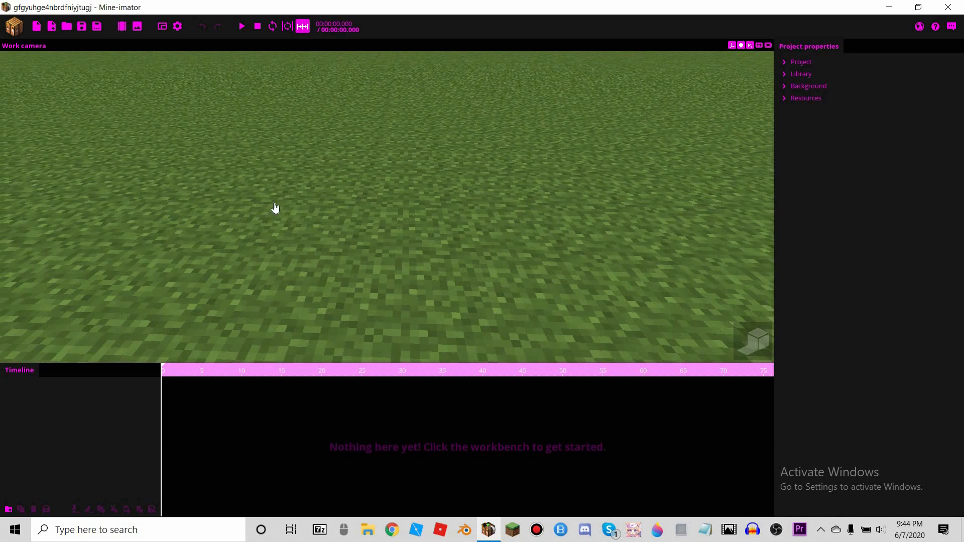
{"action": "right_click_drag", "start_coordinate": [273, 249], "coordinate": [226, 318]}
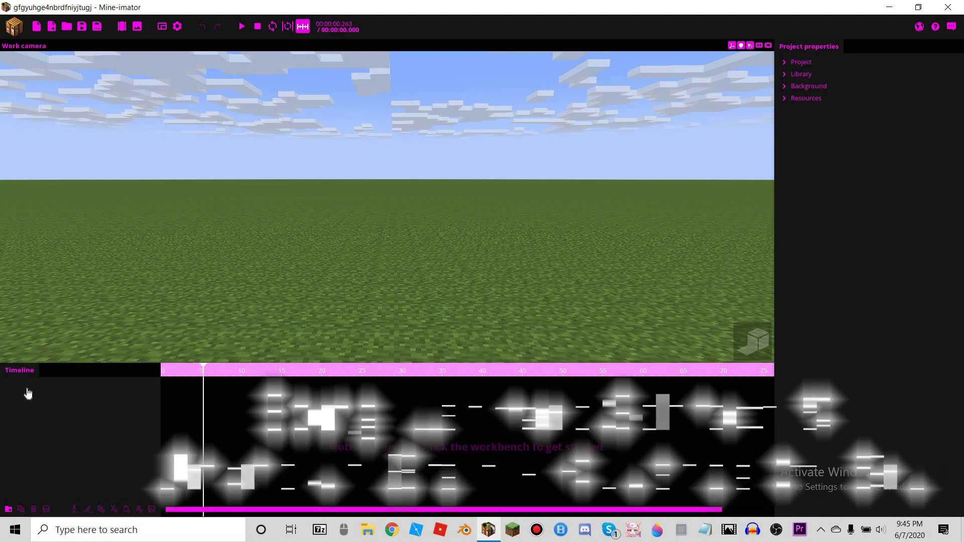
Add a Surface with no texture to the scene and deselect it
{"action": "left_click_drag", "start_coordinate": [234, 253], "coordinate": [233, 260]}
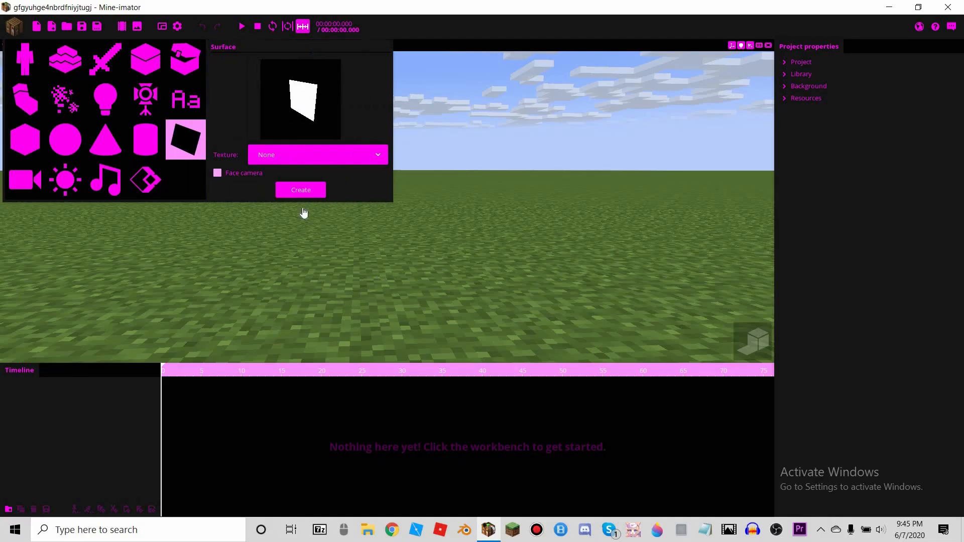
{"action": "left_click", "coordinate": [303, 199]}
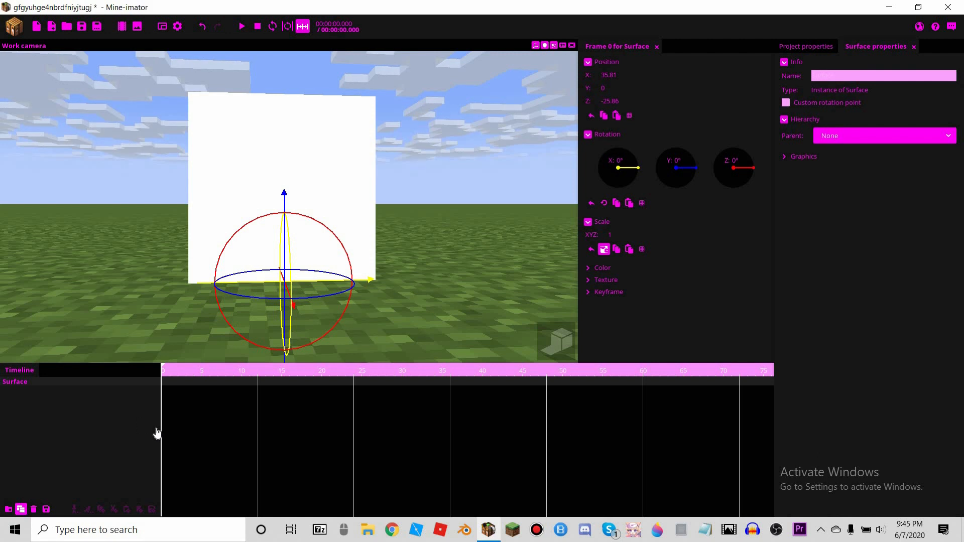
{"action": "key", "text": "ctrl+d"}
{"action": "key", "text": "Delete"}
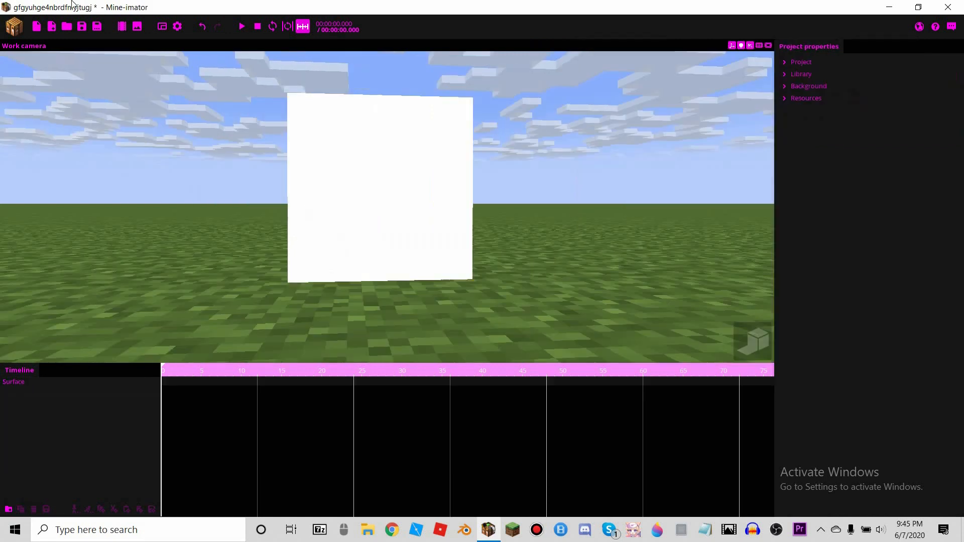
Start importing an asset and open the folder Documents > body sheet > teayt > 2d
{"action": "left_click", "coordinate": [55, 27]}
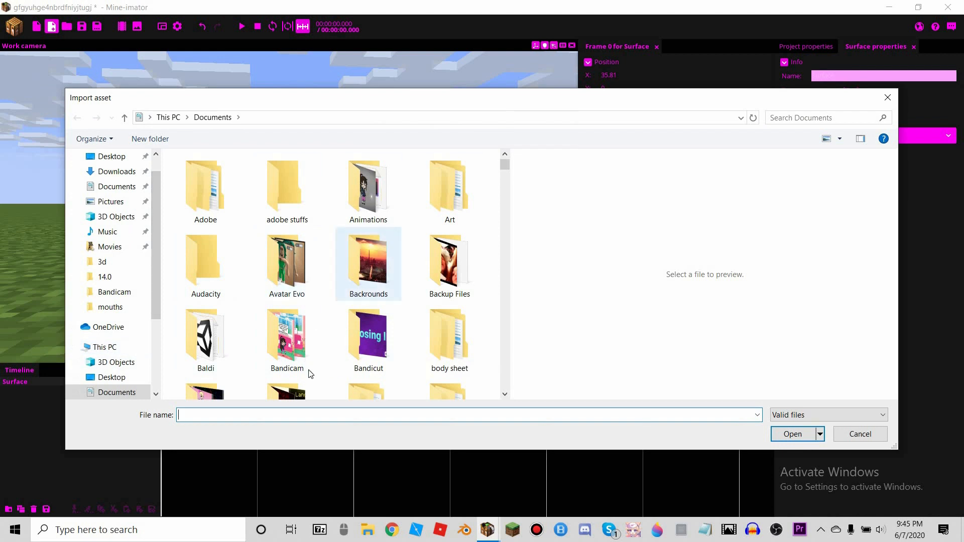
{"action": "left_click", "coordinate": [442, 336]}
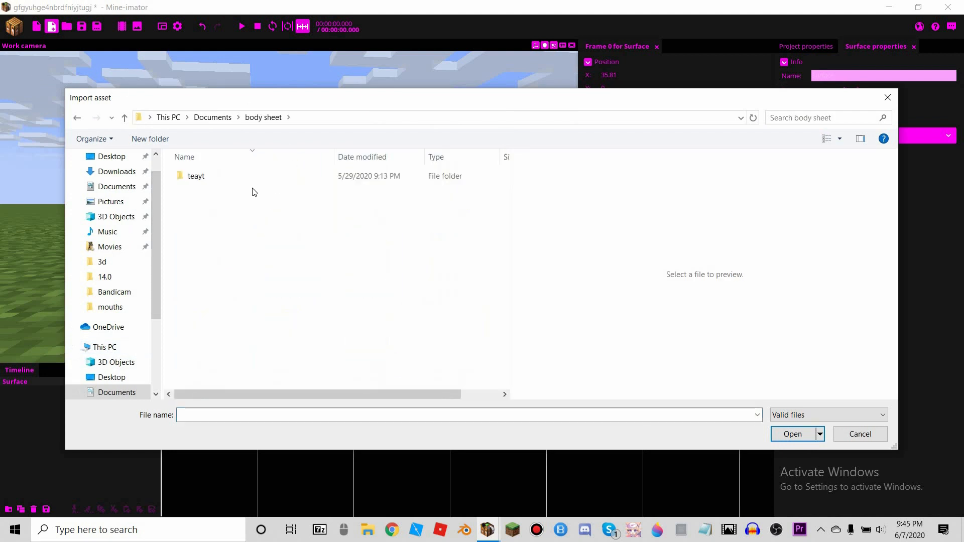
{"action": "double_click", "coordinate": [217, 177]}
{"action": "double_click", "coordinate": [217, 176]}
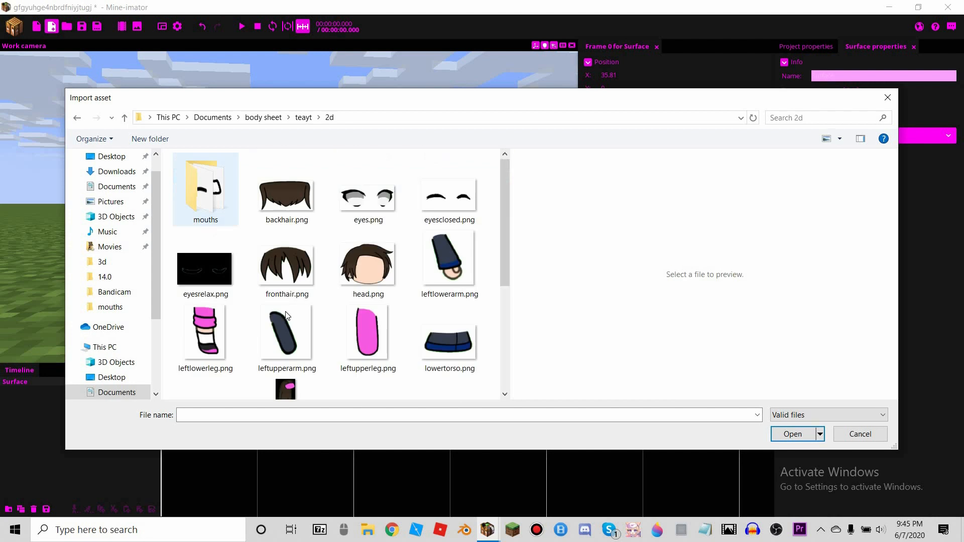
Look through the body part images and import rightlowerleg.png as a Texture
{"action": "scroll", "coordinate": [412, 225], "scroll_direction": "down", "scroll_amount": 3}
{"action": "scroll", "coordinate": [415, 362], "scroll_direction": "up", "scroll_amount": 2}
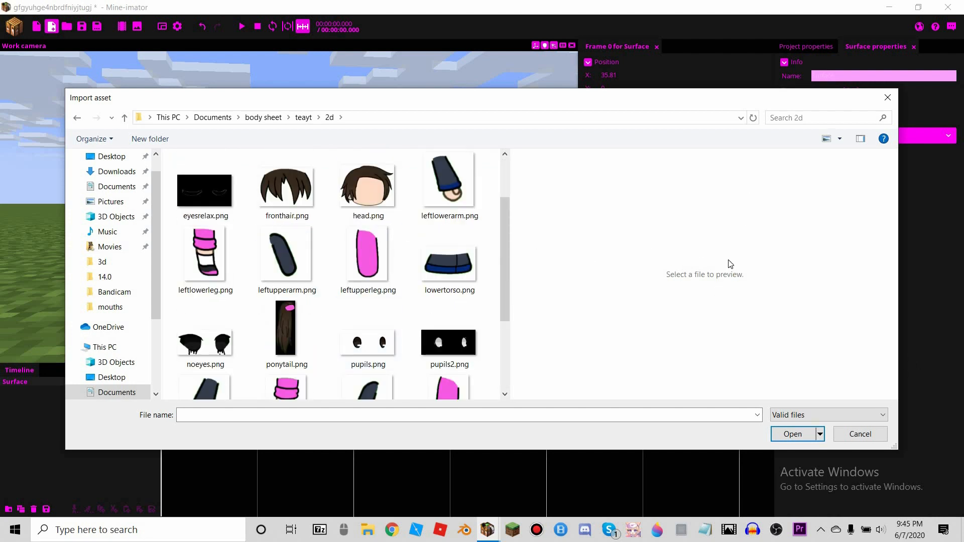
{"action": "scroll", "coordinate": [381, 296], "scroll_direction": "down", "scroll_amount": 2}
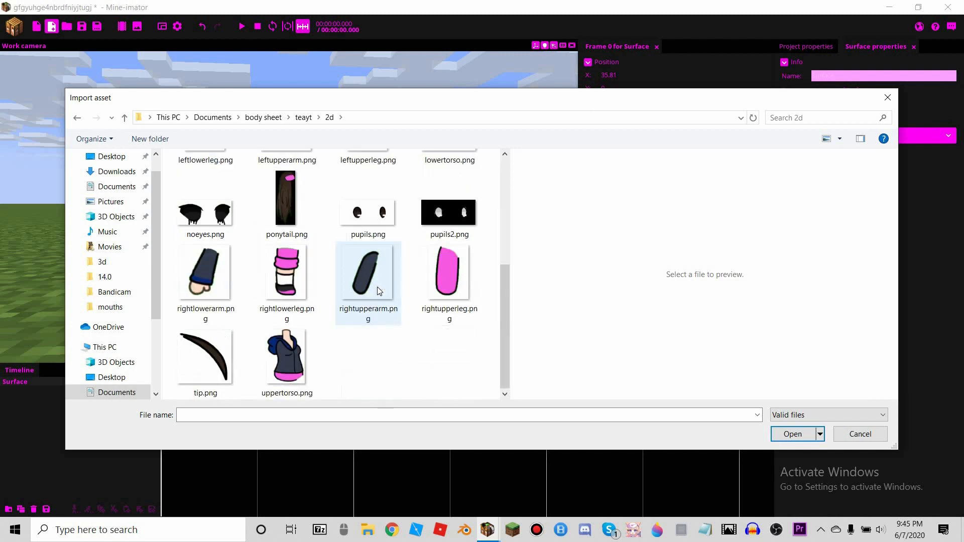
{"action": "scroll", "coordinate": [236, 289], "scroll_direction": "up", "scroll_amount": 3}
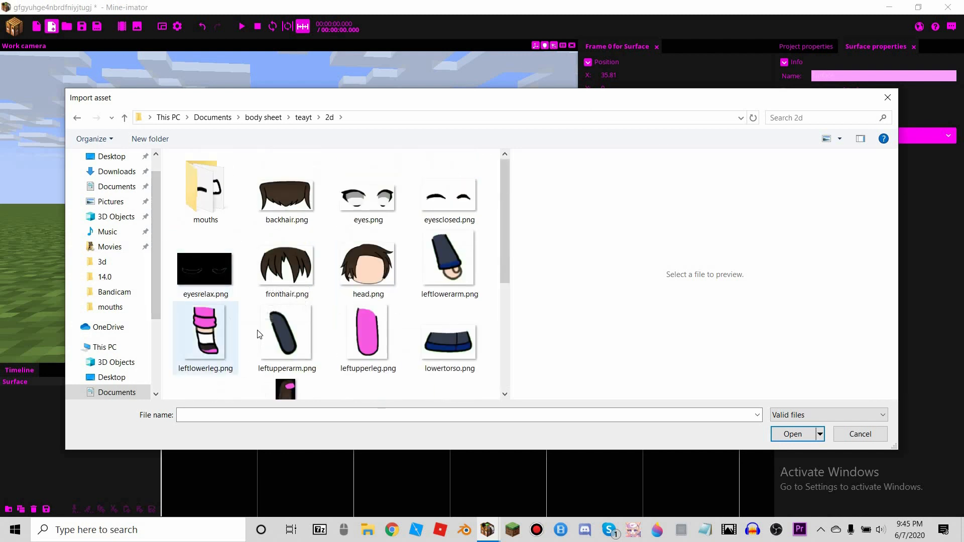
{"action": "scroll", "coordinate": [258, 332], "scroll_direction": "down", "scroll_amount": 3}
{"action": "left_click", "coordinate": [286, 274]}
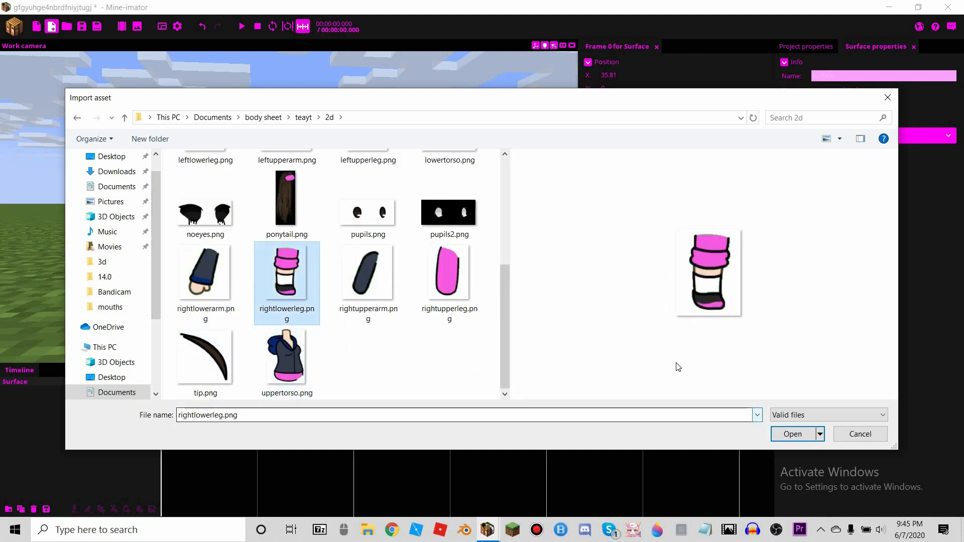
{"action": "key", "text": "Return"}
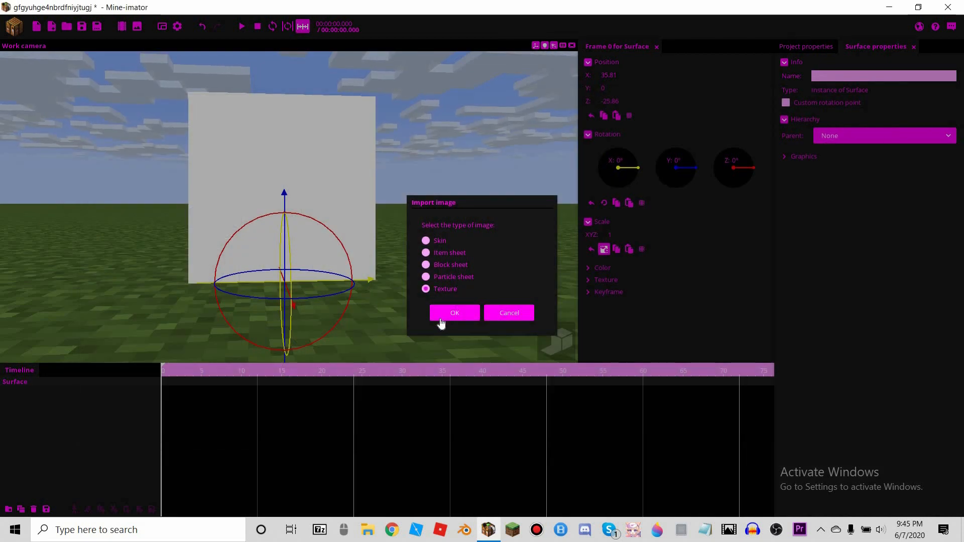
{"action": "key", "text": "Return"}
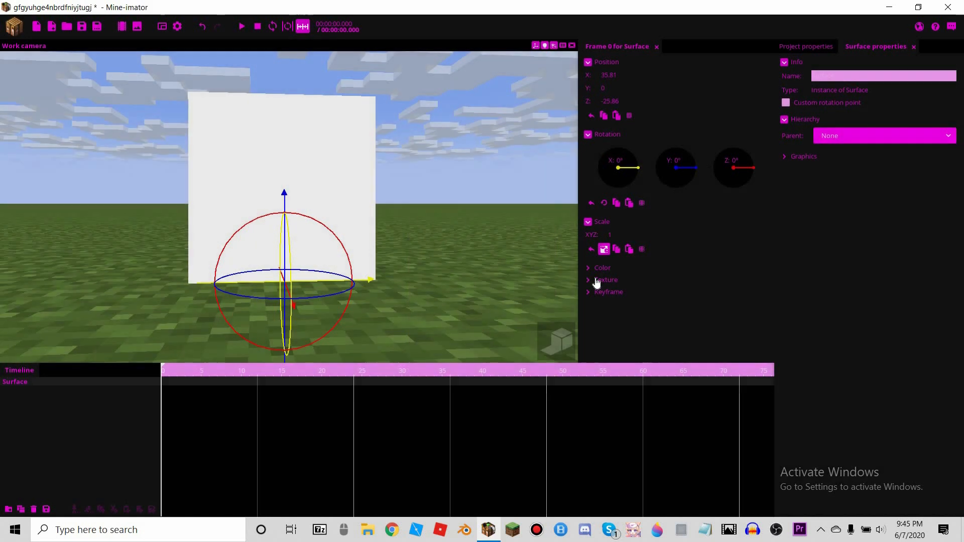
Apply the rightlowerleg texture to the surface and scale its axes separately to X 0.36, Y 0.56 and Z 0.49
{"action": "left_click", "coordinate": [724, 302]}
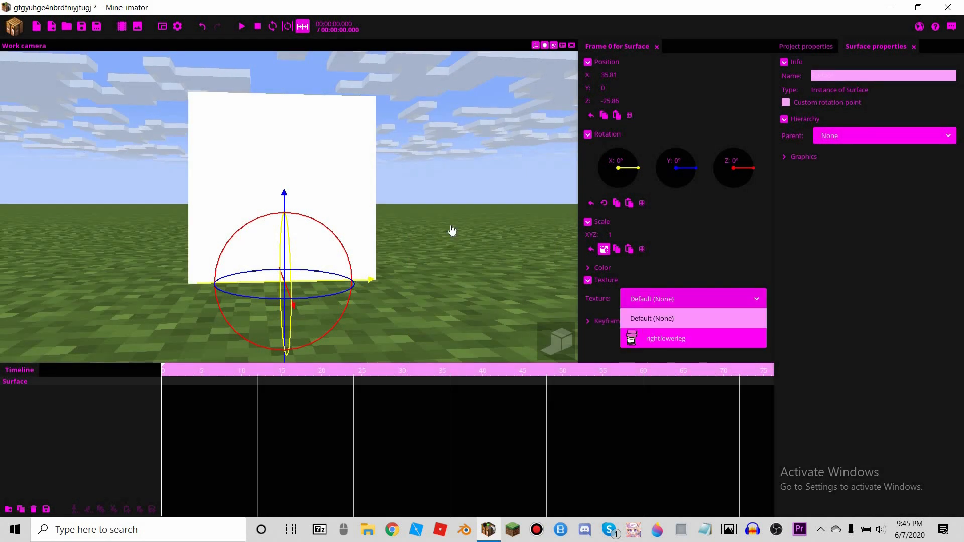
{"action": "left_click", "coordinate": [675, 334]}
{"action": "left_click_drag", "start_coordinate": [438, 214], "coordinate": [468, 216]}
{"action": "scroll", "coordinate": [468, 215], "scroll_direction": "up", "scroll_amount": 2}
{"action": "left_click_drag", "start_coordinate": [650, 234], "coordinate": [436, 205]}
{"action": "left_click", "coordinate": [604, 249]}
{"action": "left_click", "coordinate": [436, 205]}
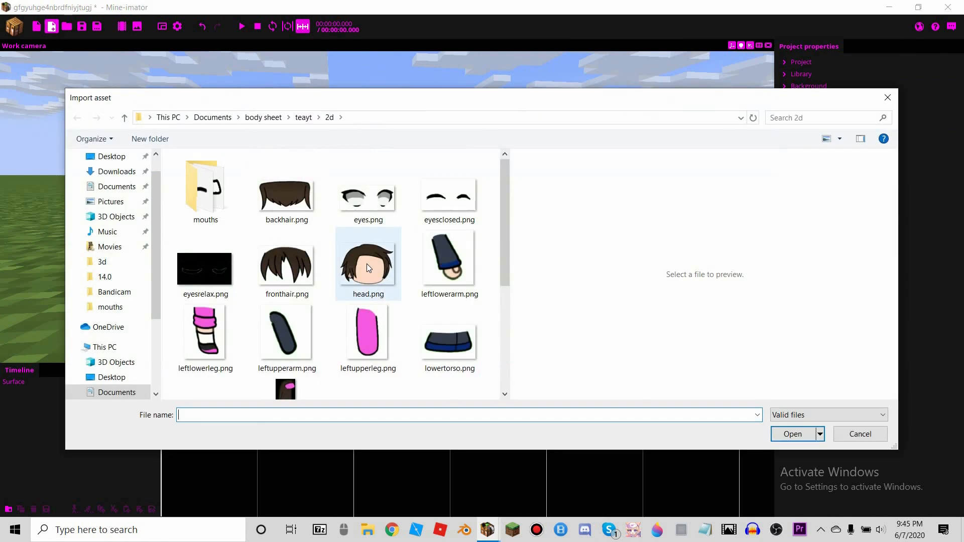
Import rightupperleg.png from the 2d folder as a Texture
{"action": "scroll", "coordinate": [367, 264], "scroll_direction": "down", "scroll_amount": 3}
{"action": "scroll", "coordinate": [389, 330], "scroll_direction": "up", "scroll_amount": 3}
{"action": "scroll", "coordinate": [286, 331], "scroll_direction": "down", "scroll_amount": 3}
{"action": "left_click", "coordinate": [450, 347]}
{"action": "double_click", "coordinate": [465, 321]}
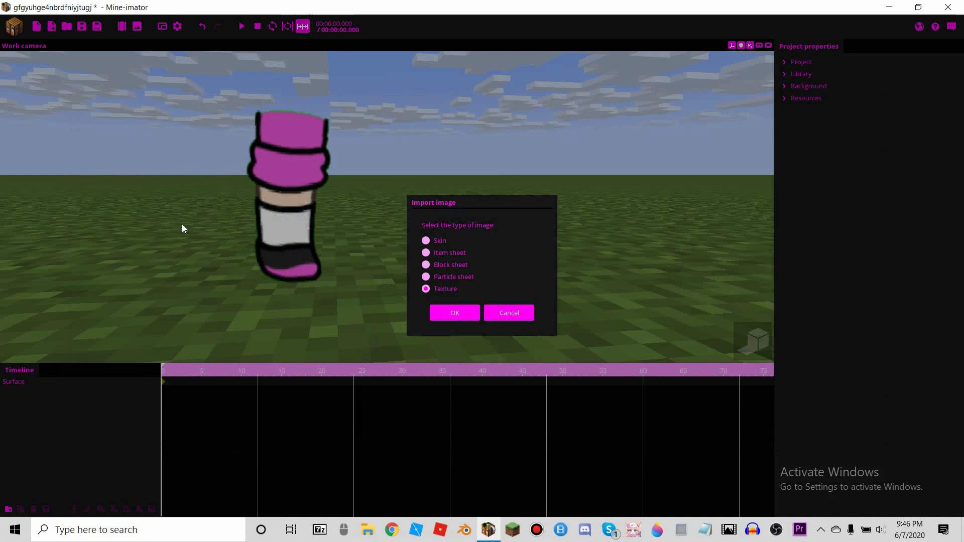
{"action": "key", "text": "Return"}
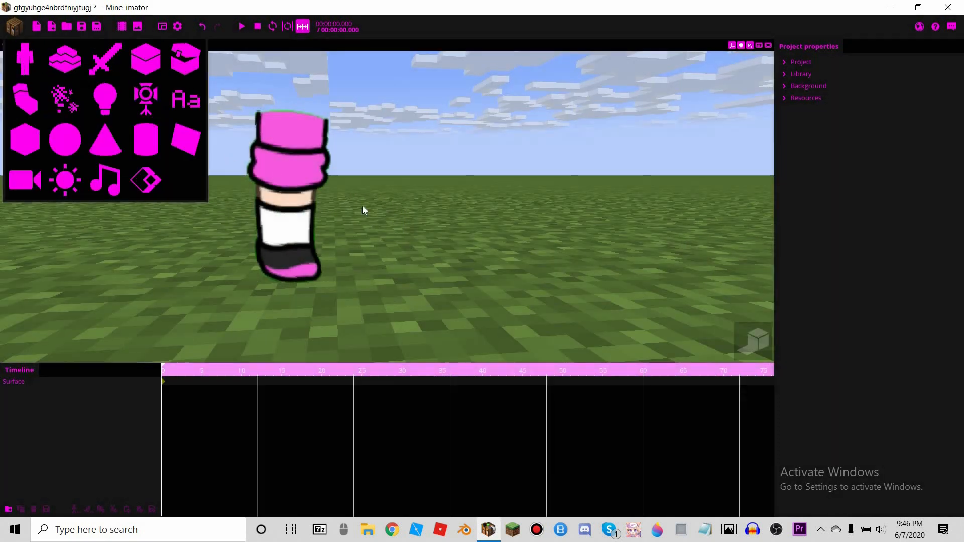
Add a second Surface beside the lower leg and apply the rightupperleg texture to it
{"action": "left_click", "coordinate": [301, 189]}
{"action": "left_click", "coordinate": [303, 211]}
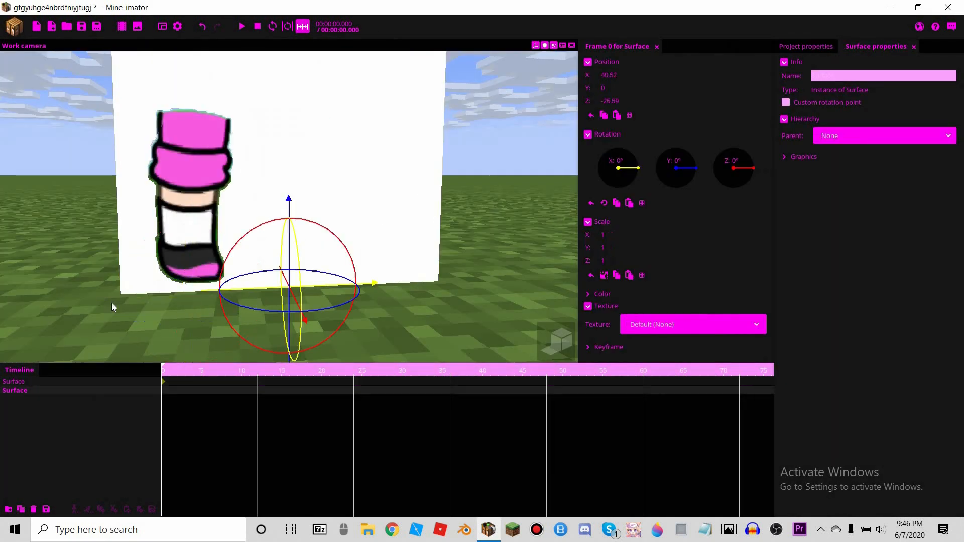
{"action": "left_click", "coordinate": [100, 400]}
{"action": "left_click", "coordinate": [236, 254]}
{"action": "left_click_drag", "start_coordinate": [200, 254], "coordinate": [121, 266]}
{"action": "left_click_drag", "start_coordinate": [289, 209], "coordinate": [236, 209]}
{"action": "left_click_drag", "start_coordinate": [295, 271], "coordinate": [354, 271]}
{"action": "right_click_drag", "start_coordinate": [279, 255], "coordinate": [253, 211]}
{"action": "right_click_drag", "start_coordinate": [316, 249], "coordinate": [292, 301]}
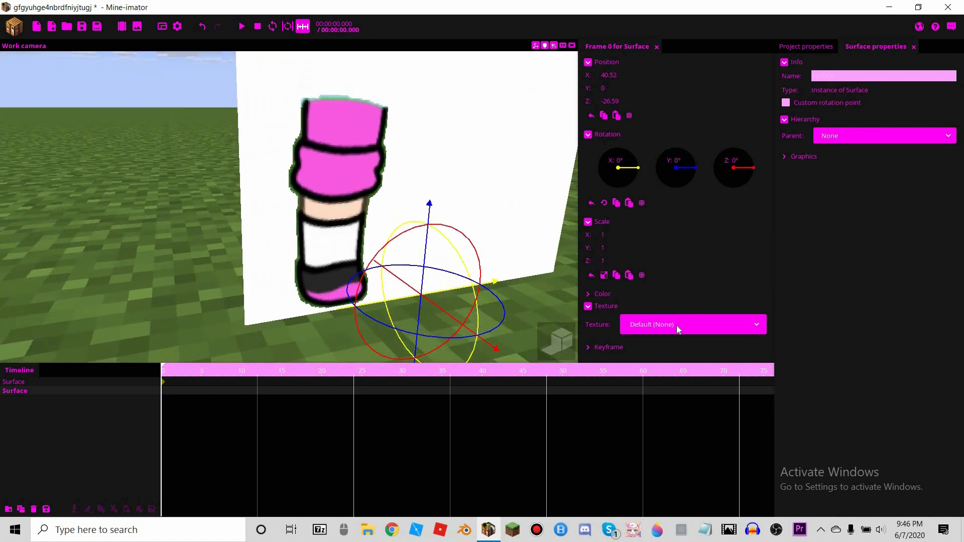
{"action": "left_click", "coordinate": [693, 324]}
{"action": "left_click", "coordinate": [662, 384]}
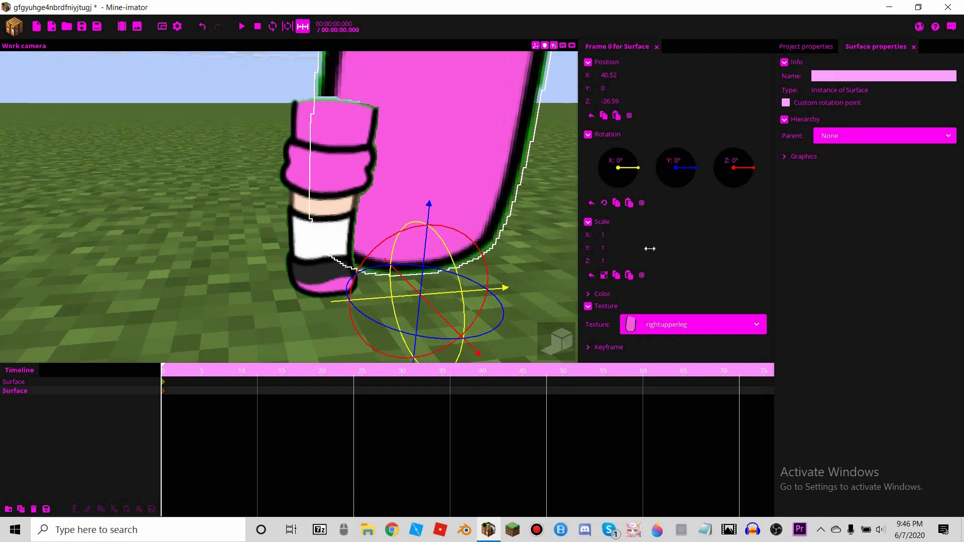
Scale the upper leg surface to X 0.33 and Y 0.76, and move it onto the lower leg at X 36.01, Z -25.90
{"action": "left_click_drag", "start_coordinate": [636, 251], "coordinate": [515, 291]}
{"action": "left_click_drag", "start_coordinate": [490, 338], "coordinate": [409, 341]}
{"action": "left_click_drag", "start_coordinate": [359, 135], "coordinate": [392, 163]}
Examine up close the edge where the upper leg and lower leg surfaces overlap
{"action": "right_click_drag", "start_coordinate": [391, 164], "coordinate": [391, 164]}
{"action": "key", "text": "w"}
{"action": "key", "text": "w"}
{"action": "left_click_drag", "start_coordinate": [381, 183], "coordinate": [381, 185]}
{"action": "right_click_drag", "start_coordinate": [381, 185], "coordinate": [370, 186]}
{"action": "key", "text": "w"}
{"action": "key", "text": "q"}
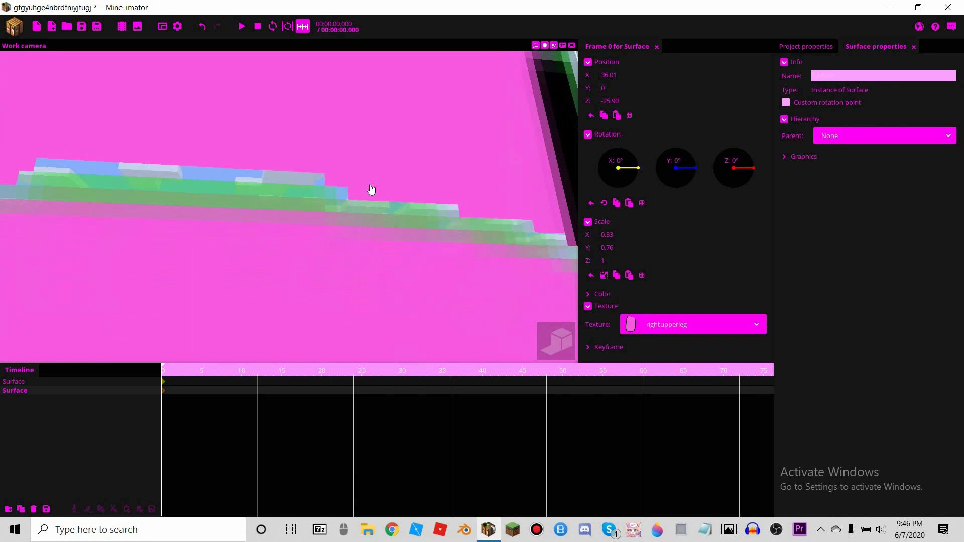
{"action": "left_click_drag", "start_coordinate": [370, 185], "coordinate": [215, 202]}
{"action": "scroll", "coordinate": [204, 201], "scroll_direction": "down", "scroll_amount": 4}
{"action": "key", "text": "s"}
{"action": "right_click_drag", "start_coordinate": [366, 152], "coordinate": [287, 387]}
{"action": "scroll", "coordinate": [367, 150], "scroll_direction": "up", "scroll_amount": 3}
{"action": "key", "text": "w"}
{"action": "right_click_drag", "start_coordinate": [194, 256], "coordinate": [194, 294]}
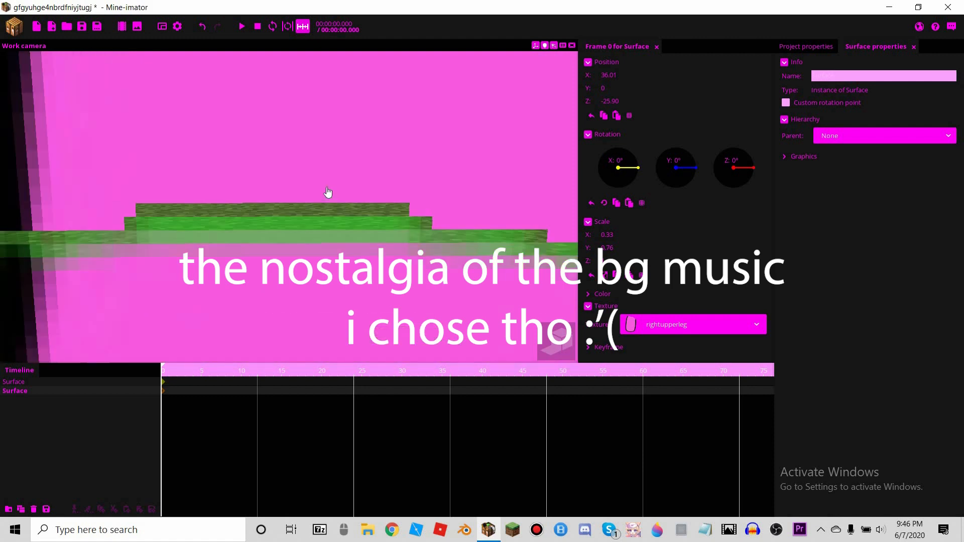
{"action": "right_click_drag", "start_coordinate": [342, 206], "coordinate": [400, 219]}
{"action": "scroll", "coordinate": [400, 219], "scroll_direction": "down", "scroll_amount": 8}
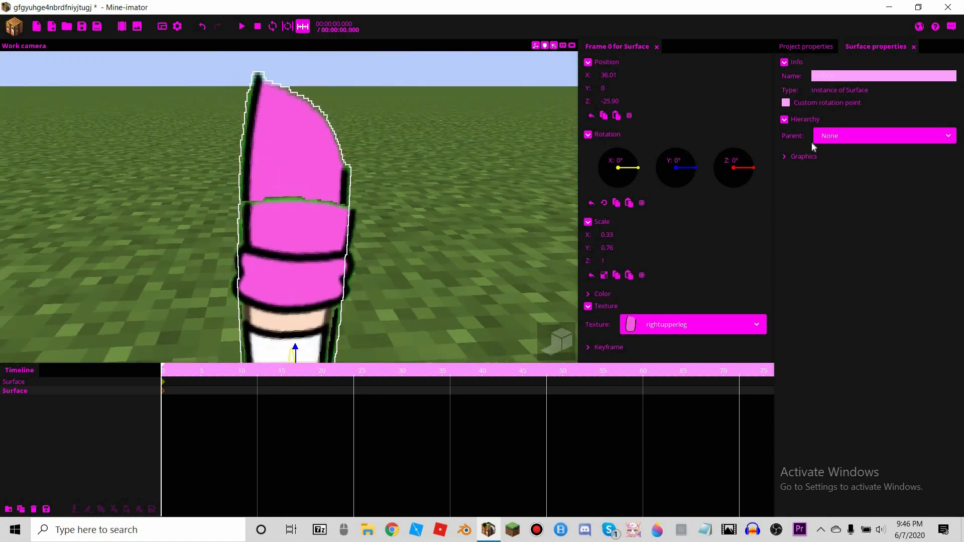
Expand the surface's Graphics properties, and refit the upper leg at scale X 0.31, Y 0.63 and position Y 6.10
{"action": "left_click", "coordinate": [784, 156]}
{"action": "left_click_drag", "start_coordinate": [392, 238], "coordinate": [383, 237]}
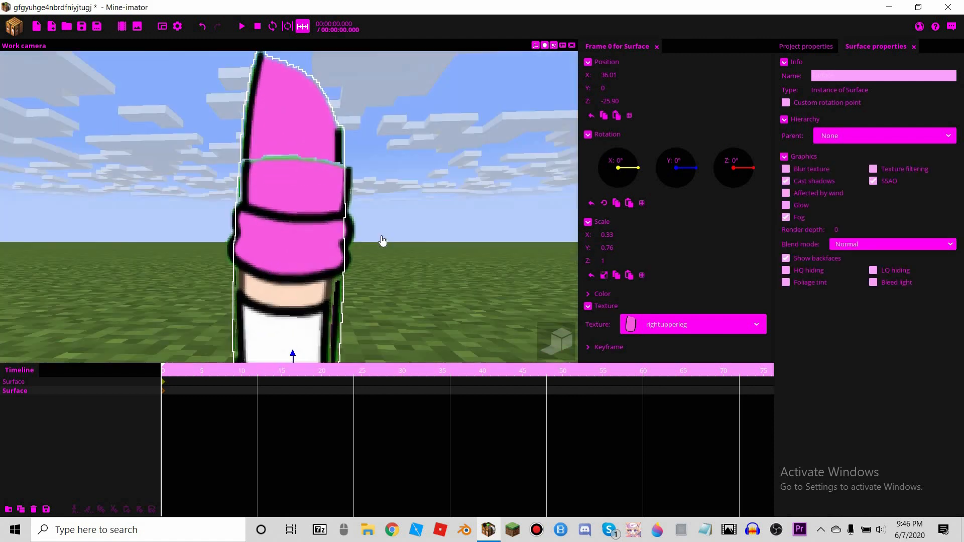
{"action": "scroll", "coordinate": [383, 237], "scroll_direction": "down", "scroll_amount": 3}
{"action": "left_click_drag", "start_coordinate": [622, 245], "coordinate": [630, 235]}
{"action": "left_click_drag", "start_coordinate": [316, 128], "coordinate": [340, 112]}
{"action": "left_click_drag", "start_coordinate": [674, 192], "coordinate": [640, 219]}
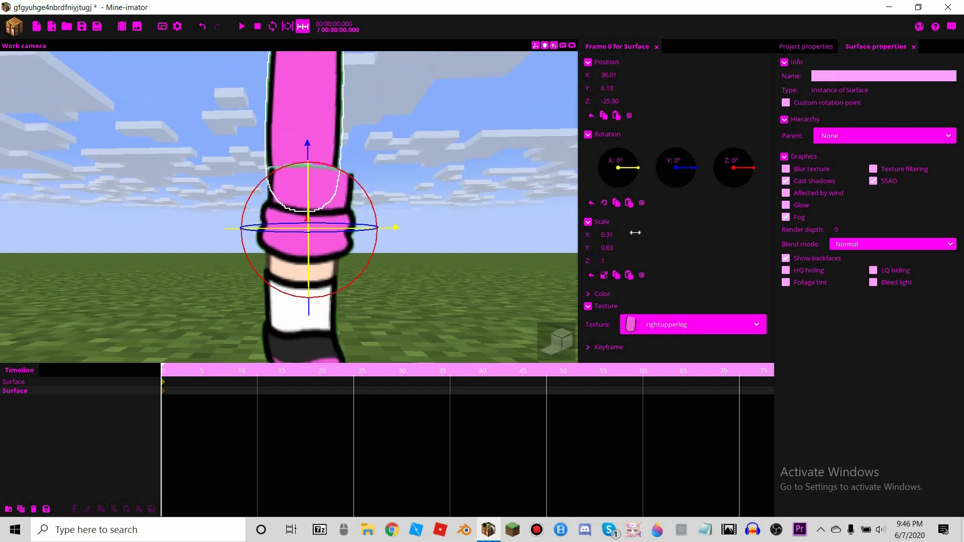
Align the upper leg with the lower leg at position X 36.25, Y 4.57 and set its X scale to 0.34
{"action": "left_click_drag", "start_coordinate": [396, 228], "coordinate": [648, 234]}
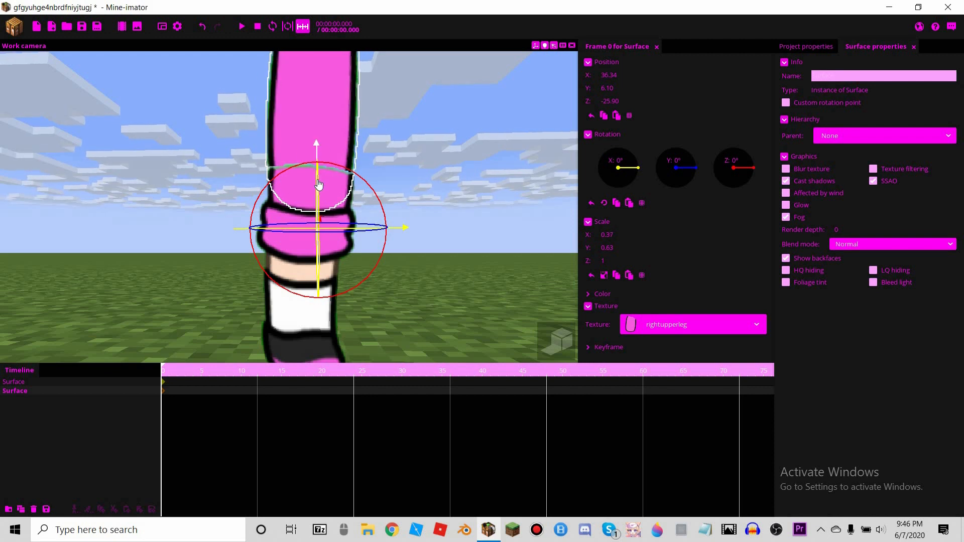
{"action": "left_click_drag", "start_coordinate": [319, 182], "coordinate": [398, 183]}
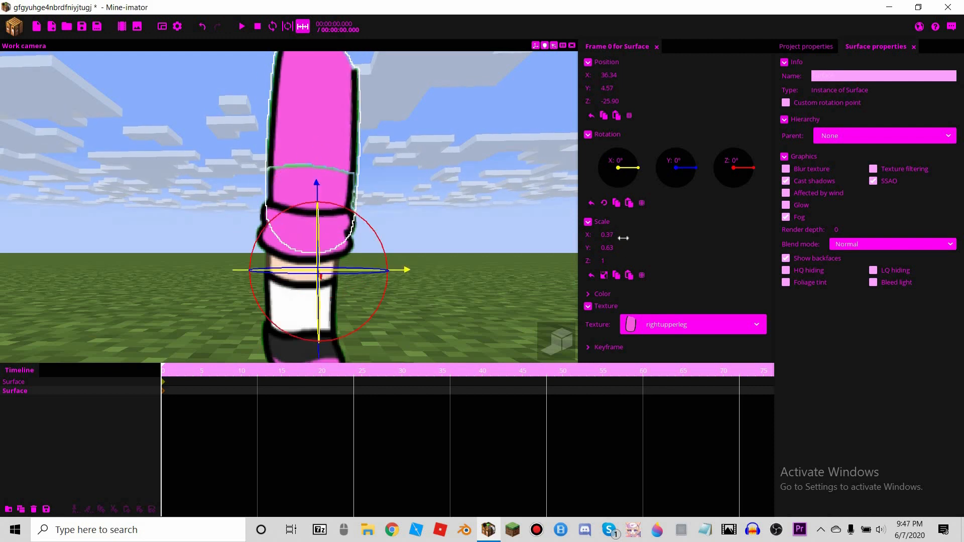
{"action": "left_click_drag", "start_coordinate": [623, 238], "coordinate": [625, 237]}
{"action": "left_click_drag", "start_coordinate": [405, 271], "coordinate": [423, 182]}
Try a render depth of -4 on the upper leg surface and change it to 7
{"action": "scroll", "coordinate": [434, 186], "scroll_direction": "up", "scroll_amount": 5}
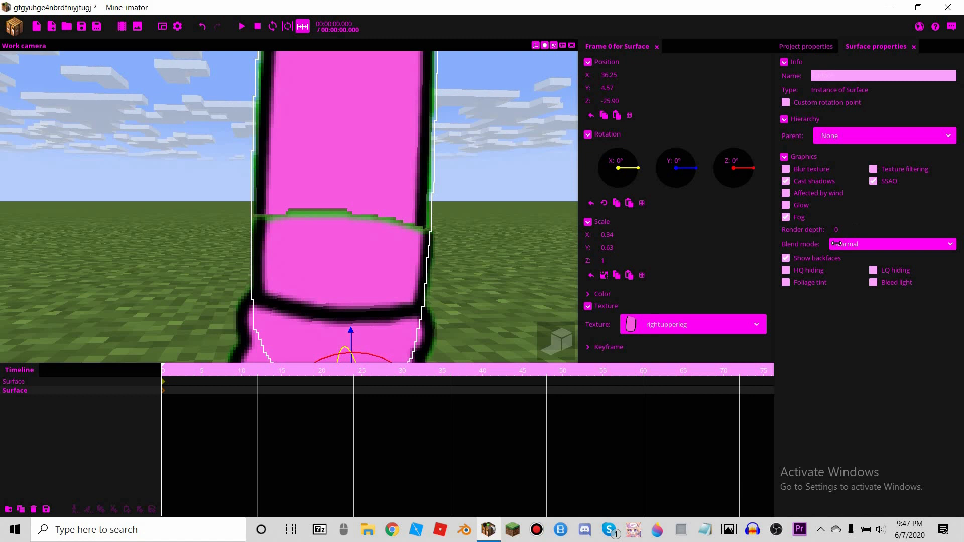
{"action": "right_click_drag", "start_coordinate": [470, 279], "coordinate": [479, 293]}
{"action": "left_click", "coordinate": [471, 280]}
{"action": "mouse_move", "coordinate": [471, 280]}
{"action": "left_mouse_down"}
{"action": "mouse_move", "coordinate": [467, 326]}
{"action": "mouse_move", "coordinate": [472, 266]}
{"action": "left_mouse_up"}
{"action": "left_click", "coordinate": [523, 262]}
{"action": "scroll", "coordinate": [522, 262], "scroll_direction": "up", "scroll_amount": 2}
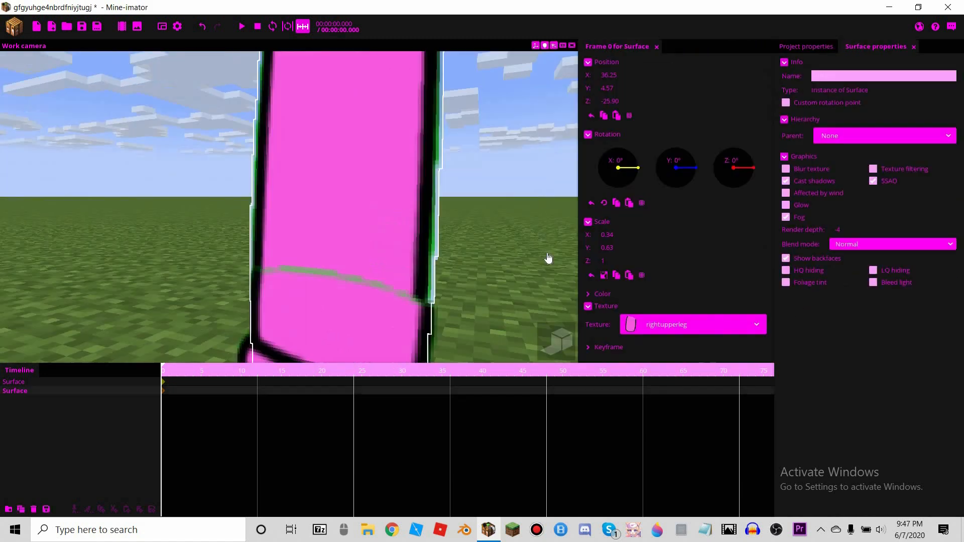
{"action": "left_click_drag", "start_coordinate": [909, 233], "coordinate": [919, 232]}
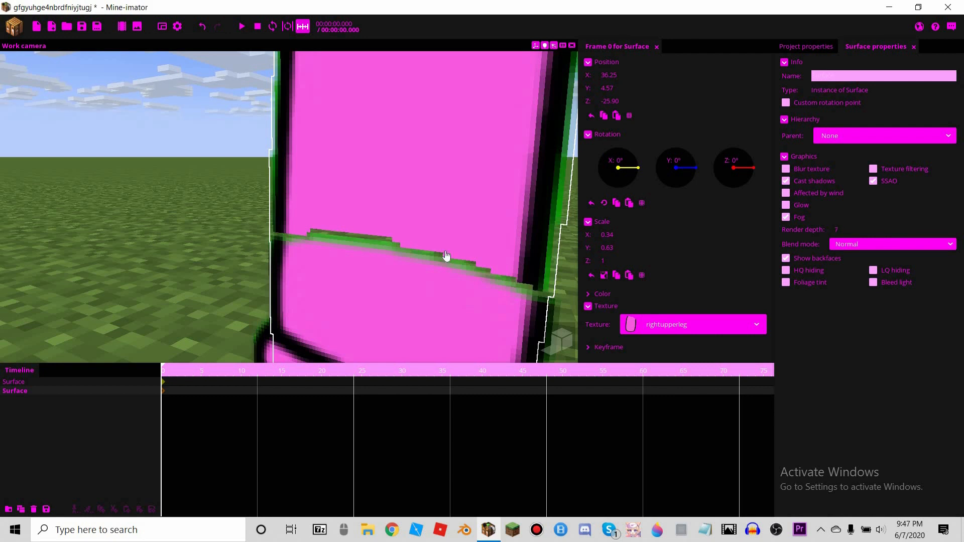
Set the upper leg surface's render depth to 8 and the lower leg surface's render depth to 19
{"action": "scroll", "coordinate": [343, 260], "scroll_direction": "down", "scroll_amount": 2}
{"action": "left_click_drag", "start_coordinate": [342, 261], "coordinate": [366, 289]}
{"action": "left_click", "coordinate": [342, 271]}
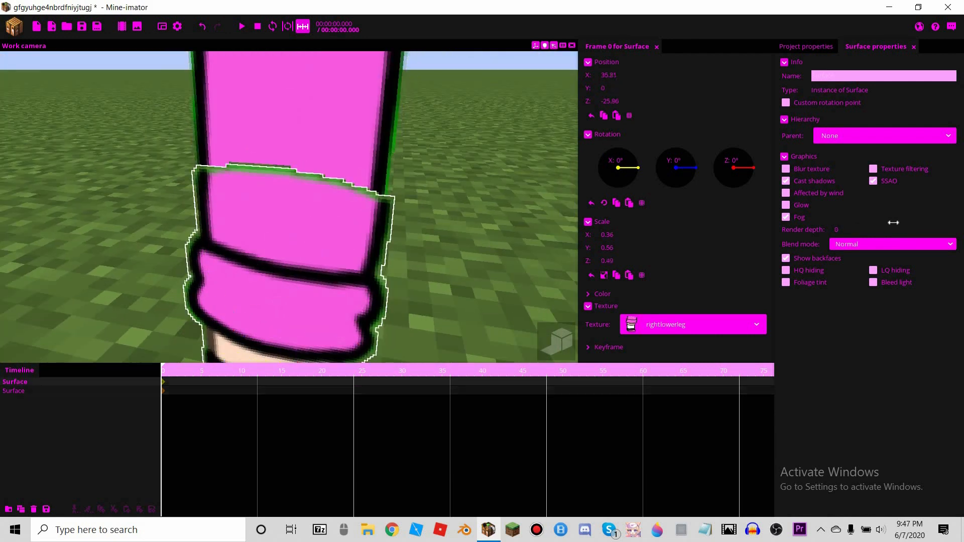
{"action": "left_click", "coordinate": [435, 215]}
{"action": "left_click_drag", "start_coordinate": [435, 216], "coordinate": [446, 257]}
{"action": "scroll", "coordinate": [435, 215], "scroll_direction": "down", "scroll_amount": 1}
{"action": "scroll", "coordinate": [445, 215], "scroll_direction": "down", "scroll_amount": 3}
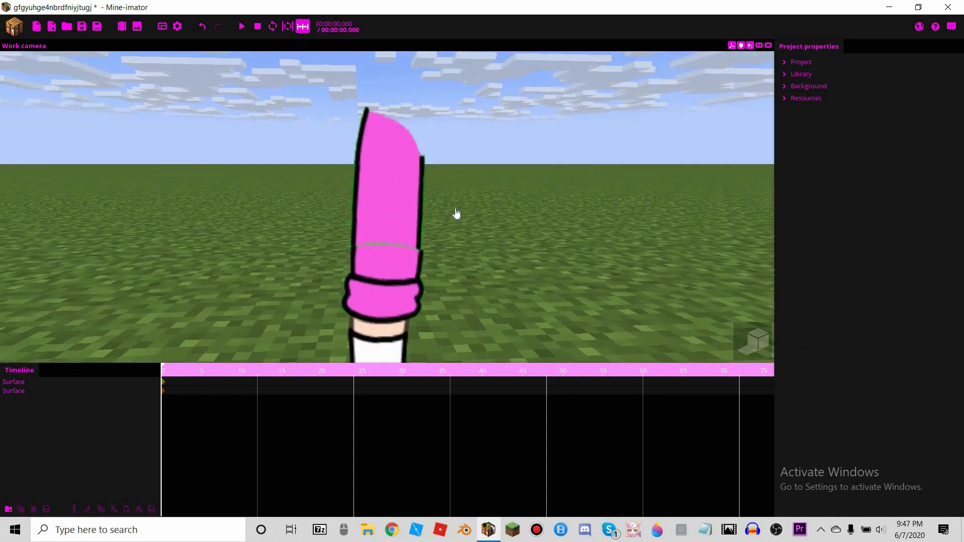
Lower the upper leg surface to position Y 4.29 so it overlaps the lower leg
{"action": "left_click", "coordinate": [279, 160]}
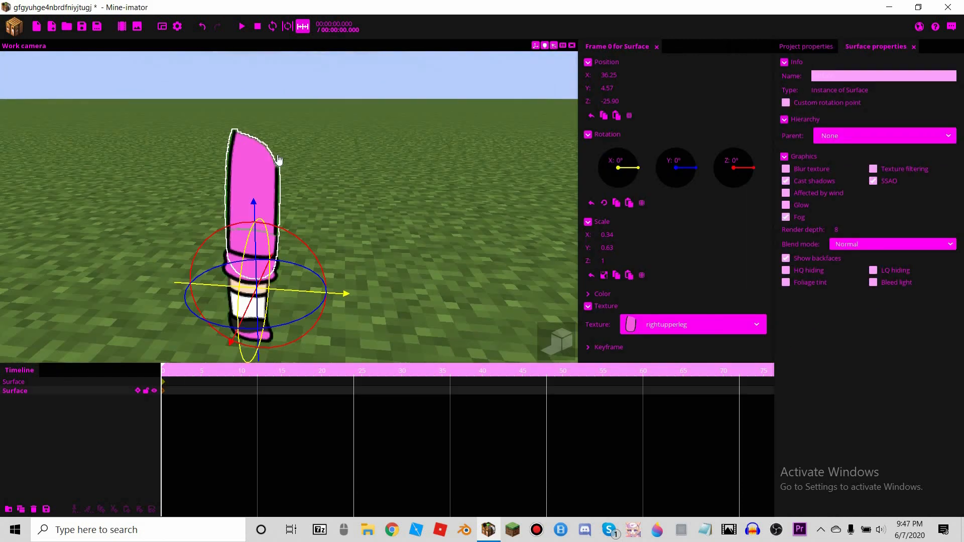
{"action": "middle_click_drag", "start_coordinate": [236, 213], "coordinate": [380, 195]}
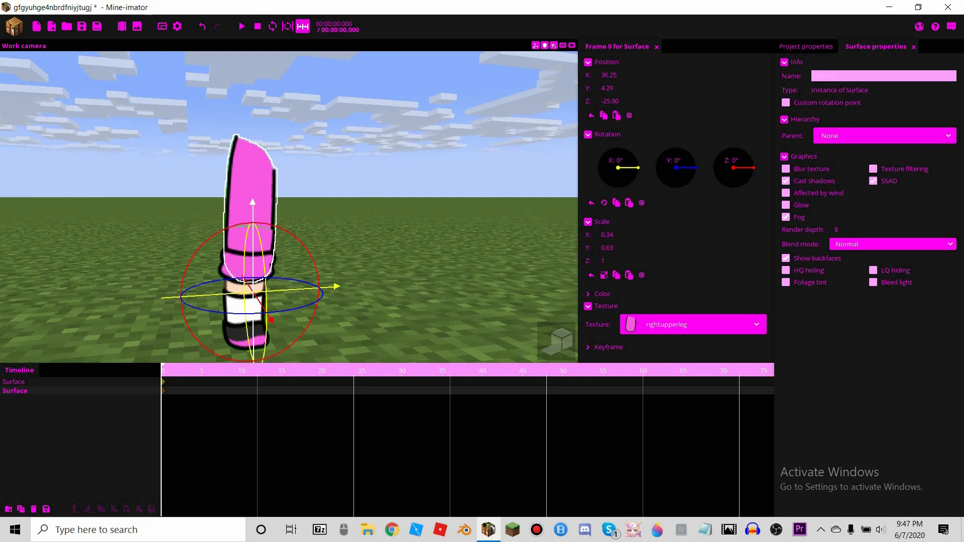
{"action": "left_click", "coordinate": [315, 168]}
{"action": "left_click_drag", "start_coordinate": [315, 168], "coordinate": [292, 273]}
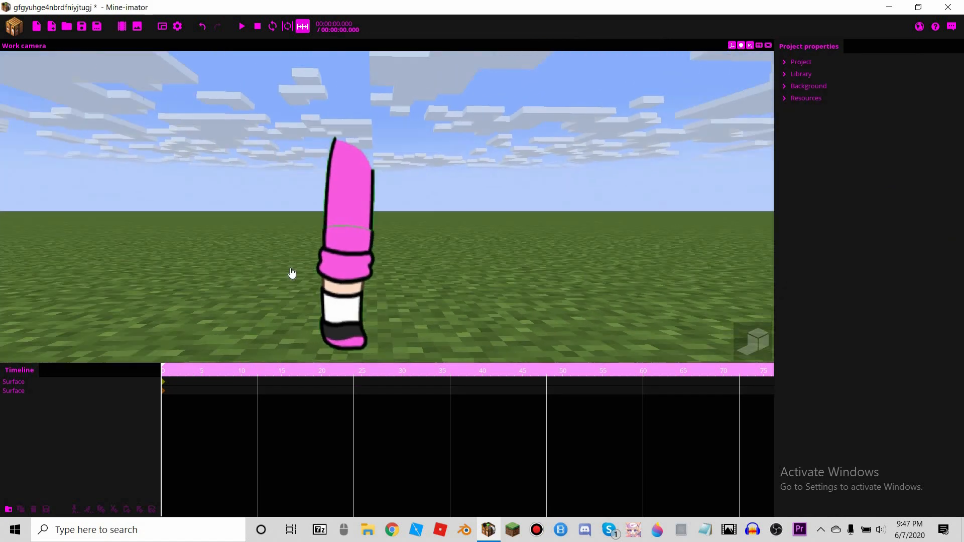
{"action": "scroll", "coordinate": [351, 220], "scroll_direction": "up", "scroll_amount": 3}
{"action": "scroll", "coordinate": [351, 219], "scroll_direction": "down", "scroll_amount": 2}
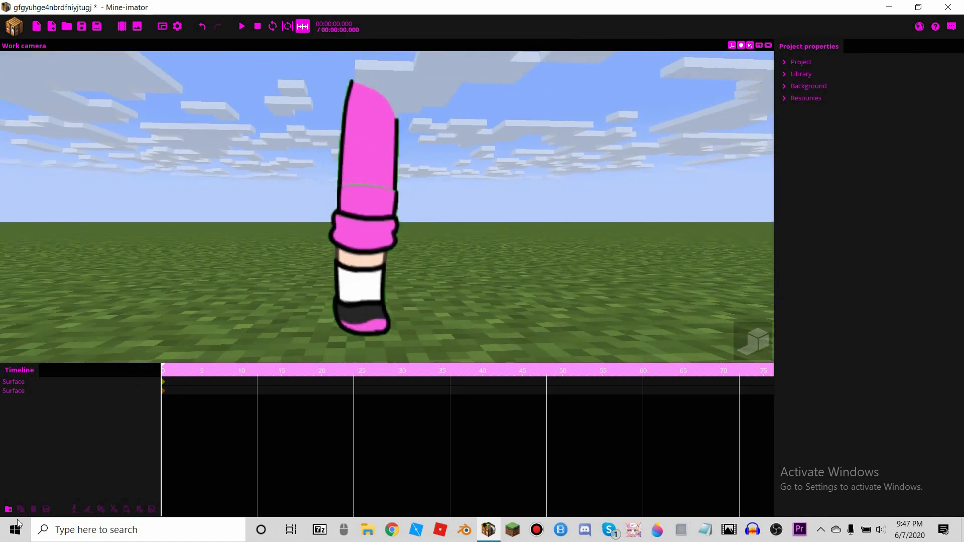
{"action": "key", "text": "ctrl+a"}
{"action": "key", "text": "ctrl+d"}
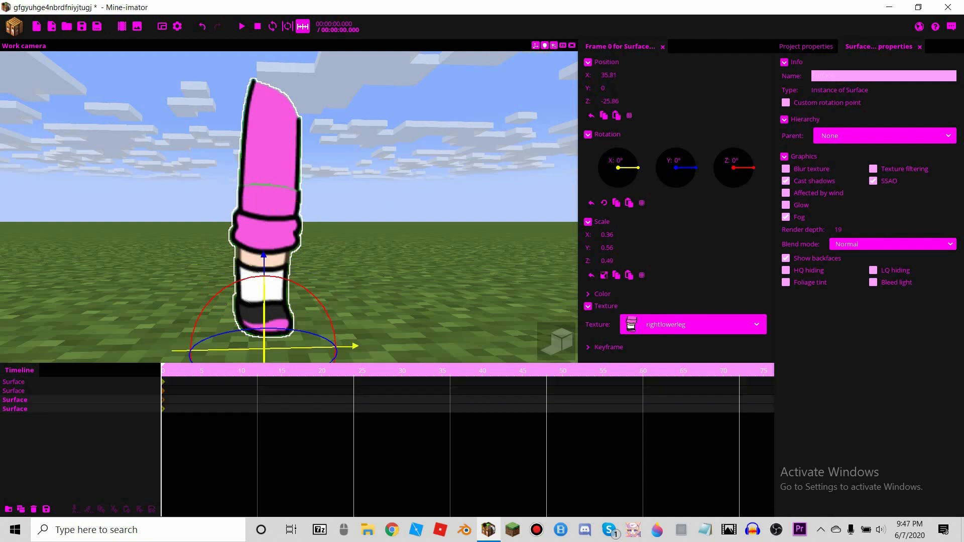
{"action": "left_click", "coordinate": [33, 508]}
Create a folder in the timeline and place both leg surfaces inside it
{"action": "key", "text": "ctrl+a"}
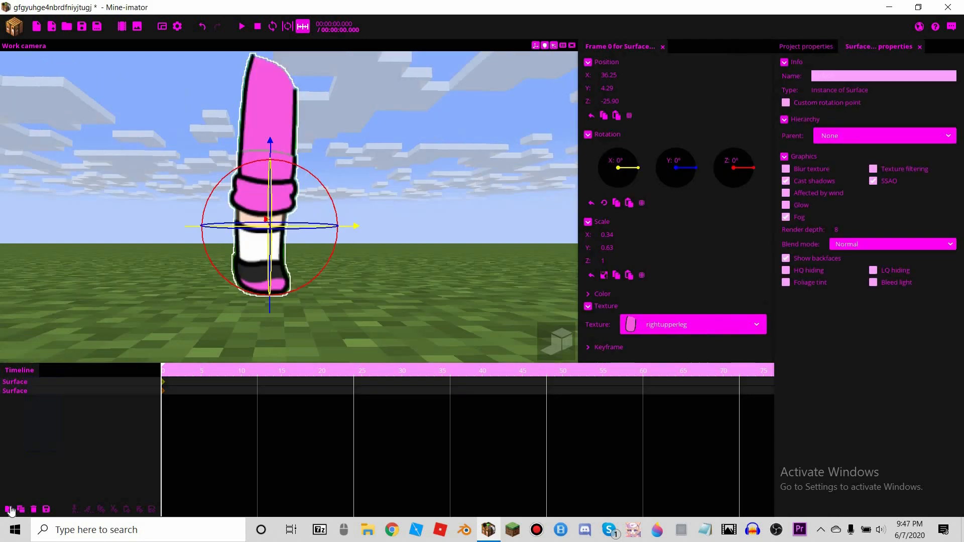
{"action": "left_click", "coordinate": [10, 510]}
{"action": "left_click_drag", "start_coordinate": [180, 288], "coordinate": [130, 378]}
{"action": "scroll", "coordinate": [211, 271], "scroll_direction": "down", "scroll_amount": 3}
{"action": "left_click", "coordinate": [4, 381]}
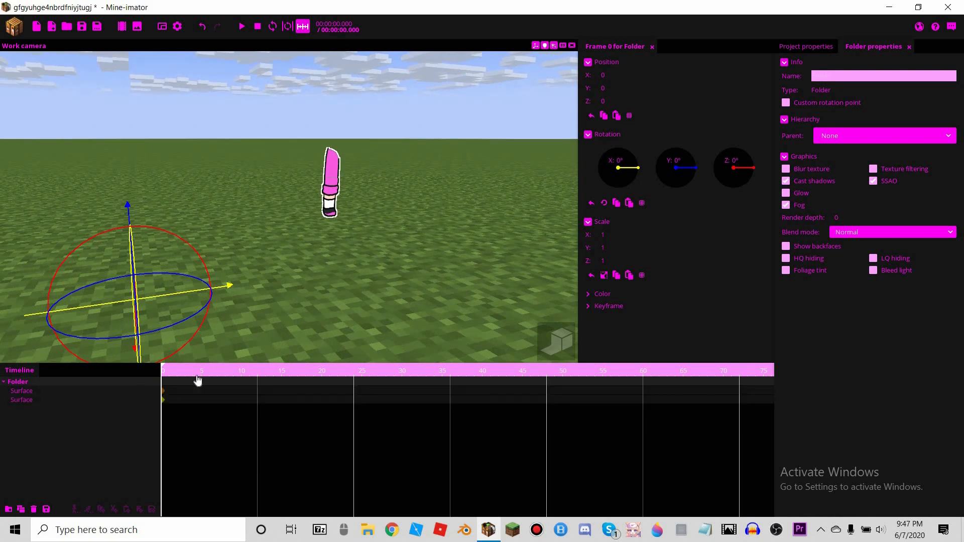
Move both leg surfaces together toward the folder's pivot, bringing the lower leg to X -5.59, Z -10.53
{"action": "left_click", "coordinate": [249, 232]}
{"action": "key", "text": "ctrl+a"}
{"action": "left_click_drag", "start_coordinate": [385, 234], "coordinate": [159, 245]}
{"action": "left_click_drag", "start_coordinate": [163, 240], "coordinate": [42, 385]}
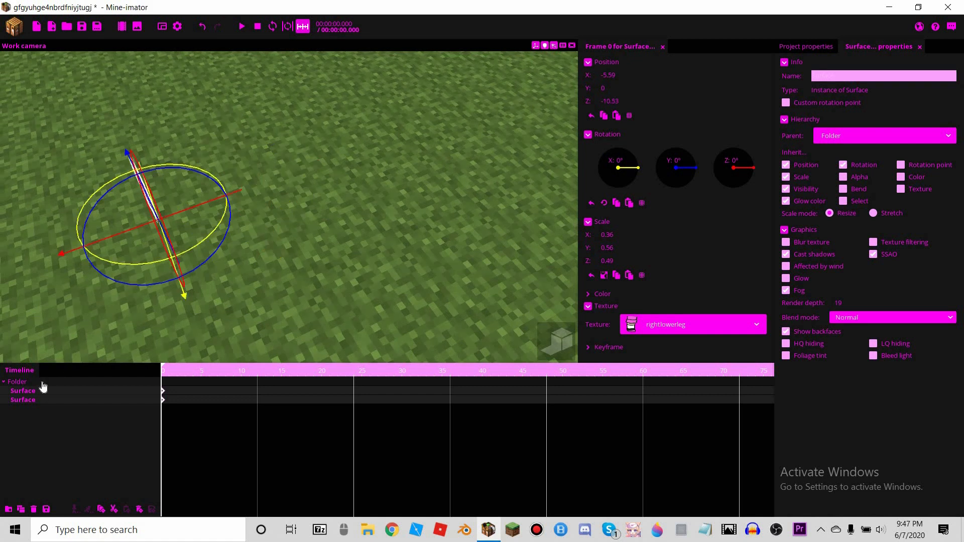
{"action": "left_click", "coordinate": [17, 382]}
{"action": "left_click_drag", "start_coordinate": [193, 257], "coordinate": [194, 321]}
{"action": "scroll", "coordinate": [194, 256], "scroll_direction": "up", "scroll_amount": 3}
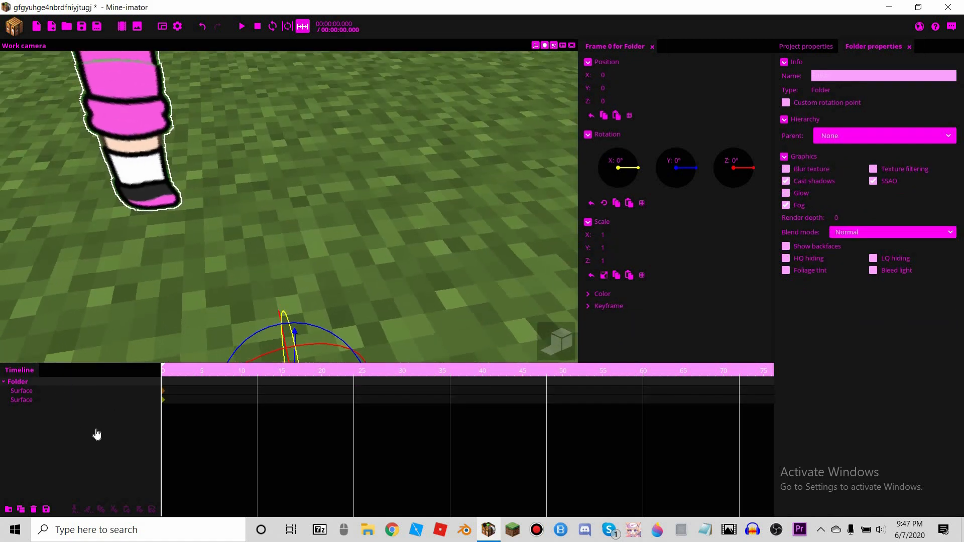
{"action": "left_click_drag", "start_coordinate": [168, 387], "coordinate": [149, 398]}
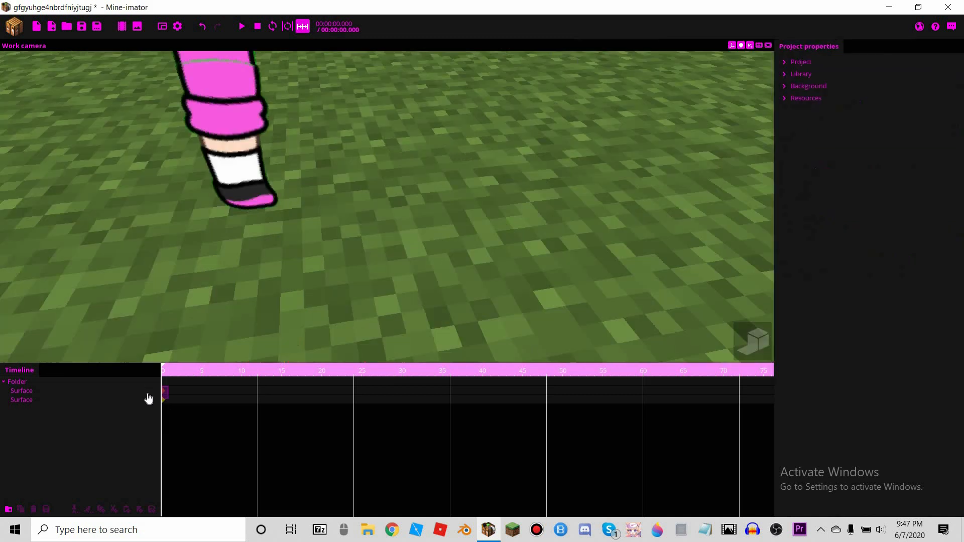
Centre both leg surfaces on the folder's pivot, with the lower leg at X 0.27, Z -3.59
{"action": "left_click_drag", "start_coordinate": [228, 216], "coordinate": [259, 211]}
{"action": "scroll", "coordinate": [228, 165], "scroll_direction": "down", "scroll_amount": 2}
{"action": "left_click_drag", "start_coordinate": [264, 146], "coordinate": [265, 225]}
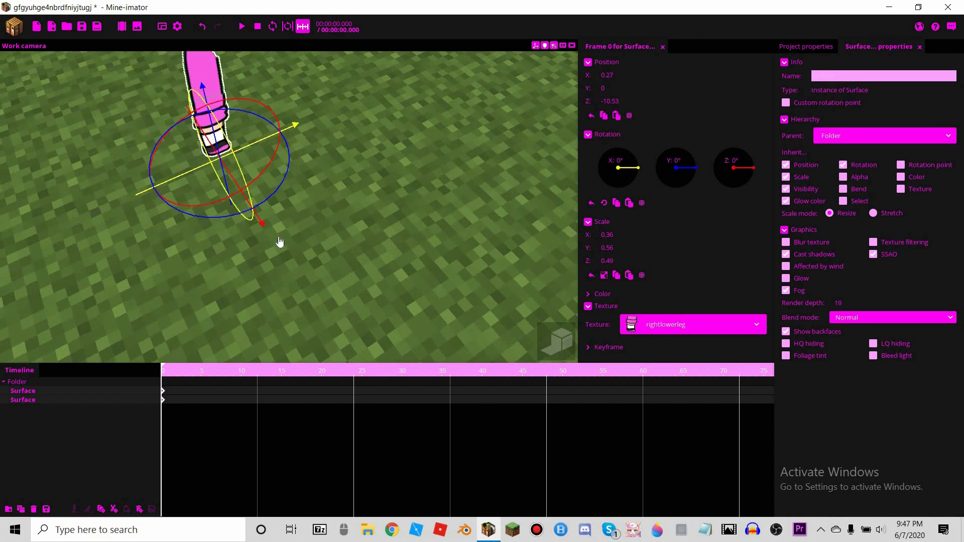
{"action": "left_click_drag", "start_coordinate": [319, 261], "coordinate": [292, 271]}
{"action": "left_click_drag", "start_coordinate": [228, 216], "coordinate": [201, 190]}
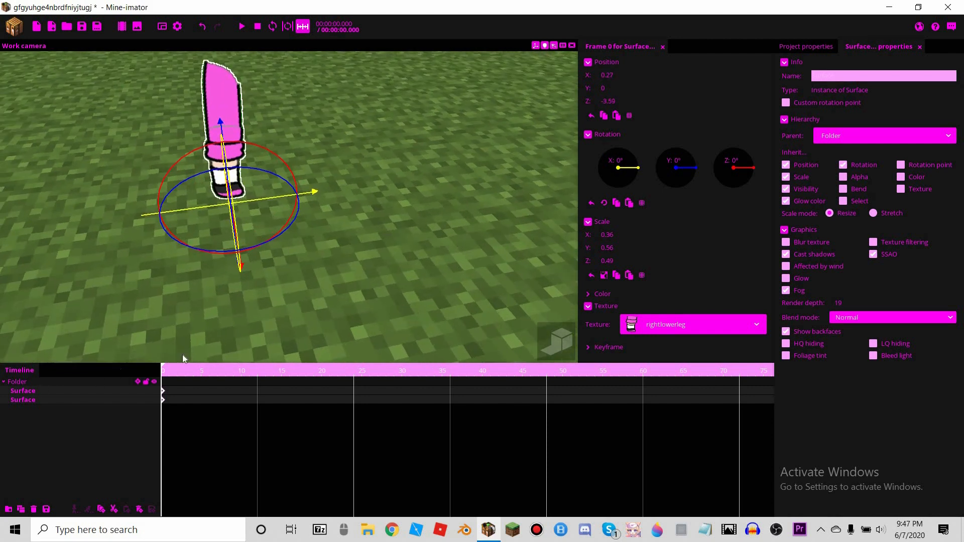
Parent the lower leg surface to the upper leg surface within the folder
{"action": "left_click", "coordinate": [75, 381]}
{"action": "left_click_drag", "start_coordinate": [268, 222], "coordinate": [307, 188]}
{"action": "scroll", "coordinate": [267, 222], "scroll_direction": "up", "scroll_amount": 3}
{"action": "left_click", "coordinate": [41, 392]}
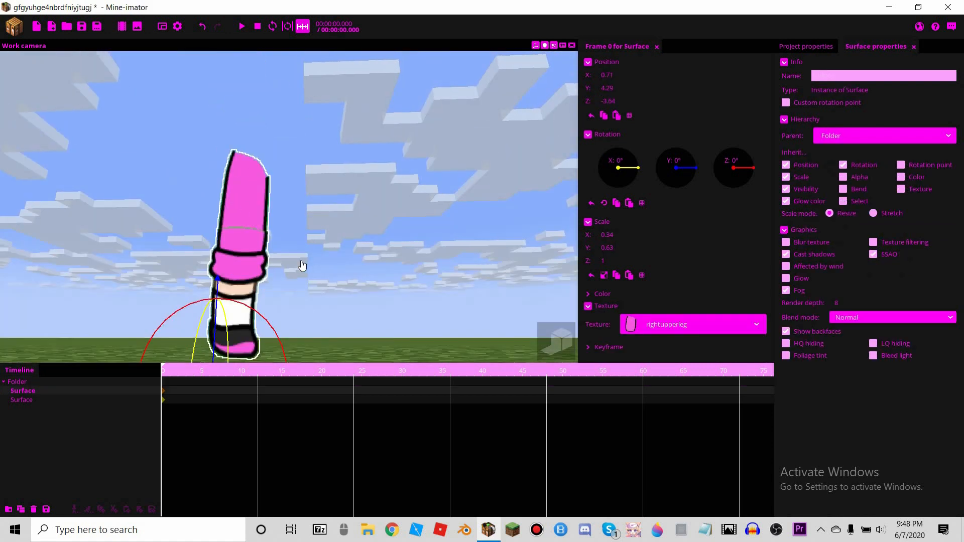
{"action": "left_click", "coordinate": [40, 401]}
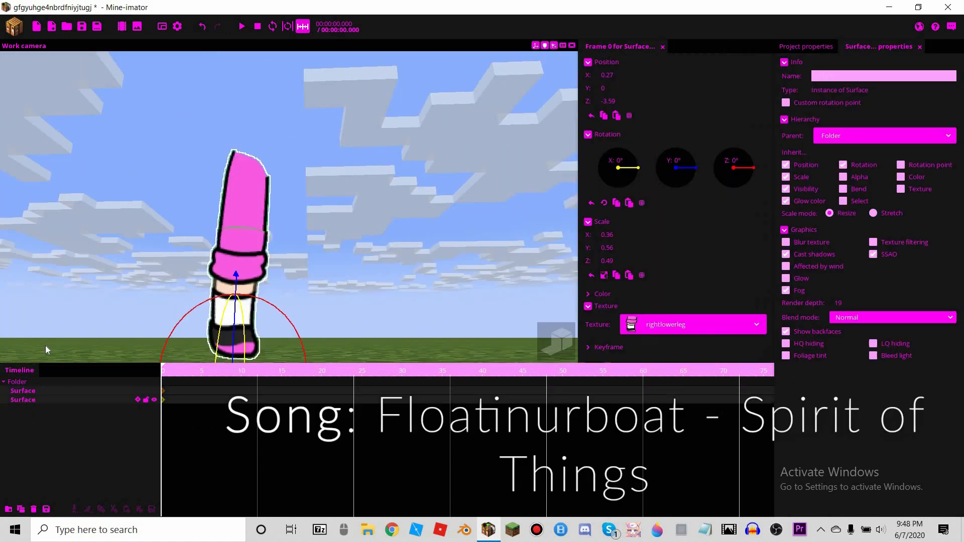
{"action": "left_click", "coordinate": [30, 382]}
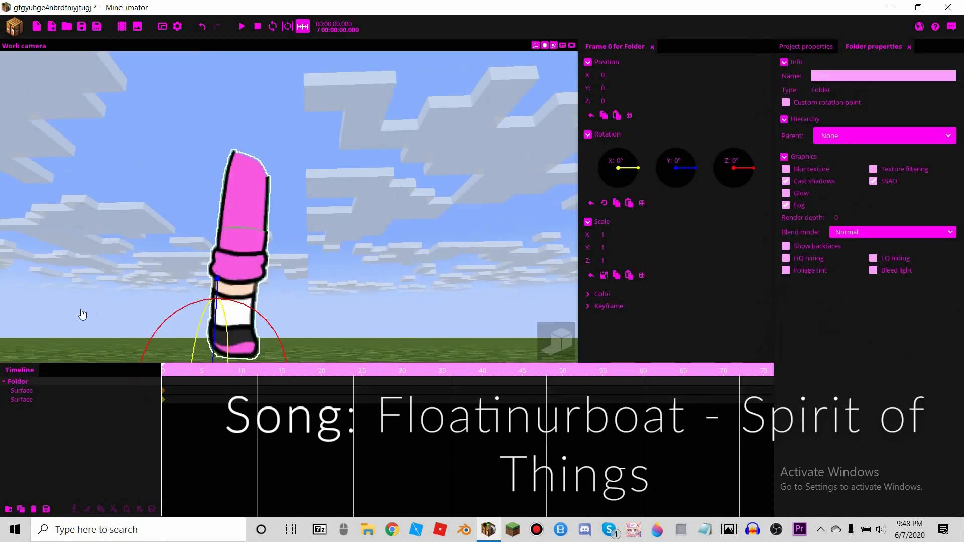
{"action": "left_click", "coordinate": [19, 393]}
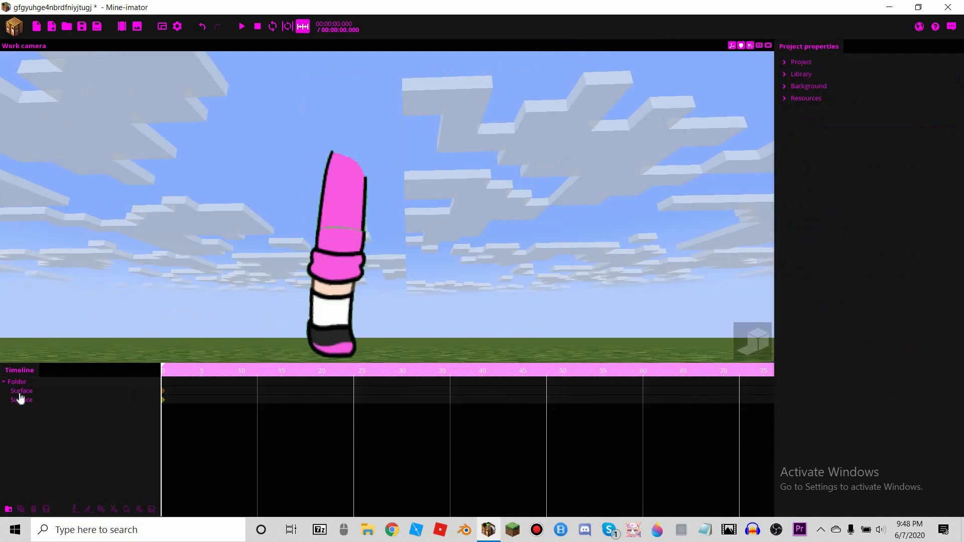
{"action": "left_click_drag", "start_coordinate": [20, 407], "coordinate": [28, 391]}
Turn off scale inheritance for the lower leg and realign it under the upper leg at X -1.37, Y -6.24, Z 0.13
{"action": "left_click_drag", "start_coordinate": [183, 238], "coordinate": [166, 276]}
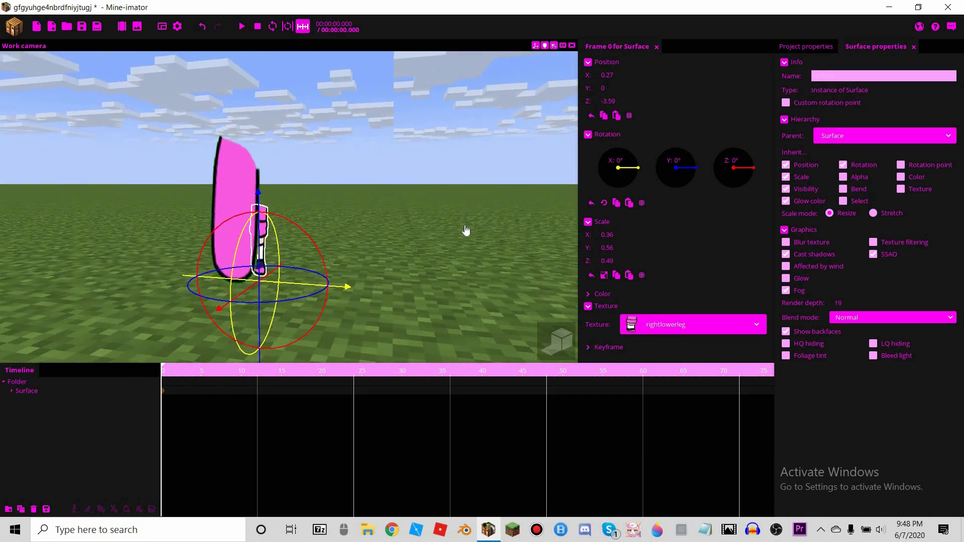
{"action": "left_click_drag", "start_coordinate": [195, 314], "coordinate": [75, 221]}
{"action": "left_click_drag", "start_coordinate": [194, 205], "coordinate": [210, 236]}
{"action": "right_click_drag", "start_coordinate": [288, 233], "coordinate": [283, 237]}
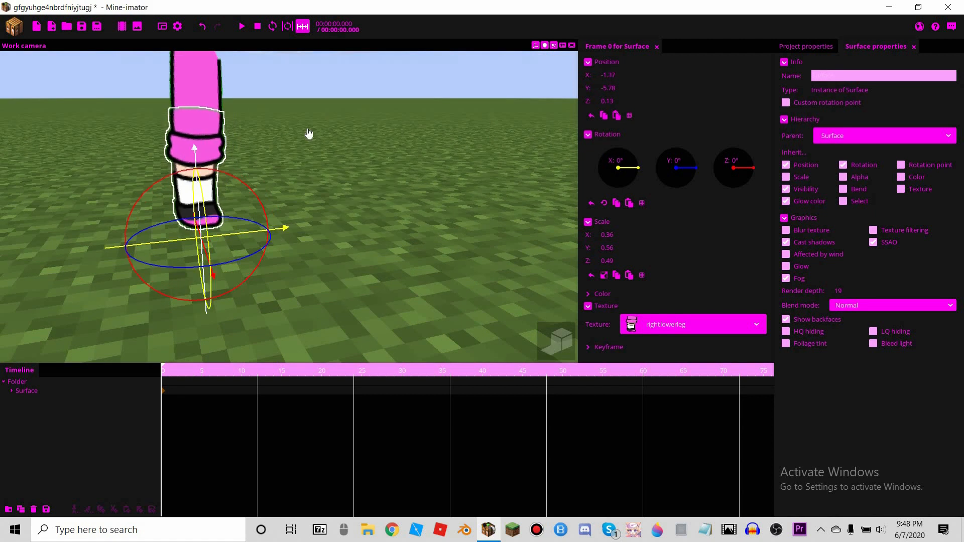
{"action": "left_click", "coordinate": [315, 150]}
{"action": "right_click_drag", "start_coordinate": [315, 150], "coordinate": [275, 175]}
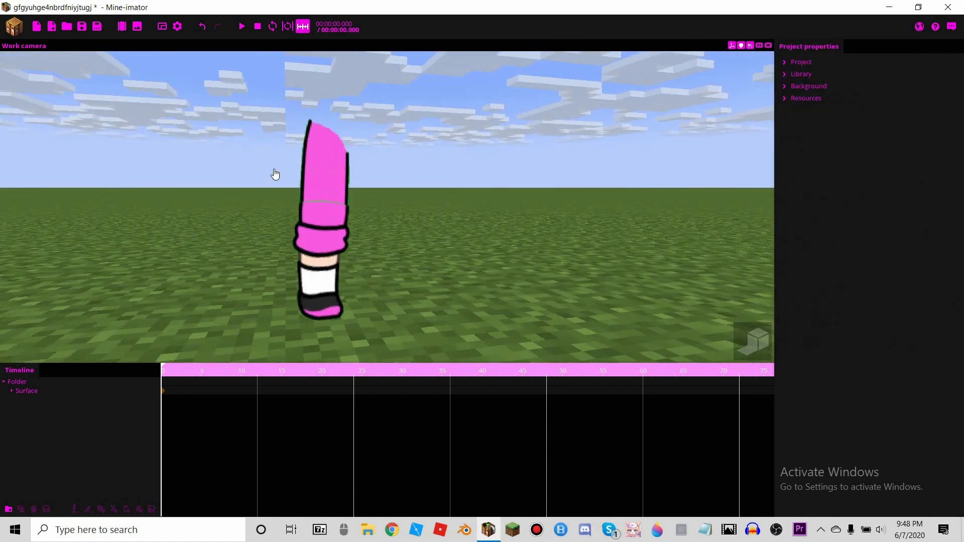
Rotate the upper leg to -2.37° on Z and enable its custom rotation point with Y set to 6
{"action": "left_click", "coordinate": [277, 224]}
{"action": "left_click_drag", "start_coordinate": [260, 210], "coordinate": [292, 224]}
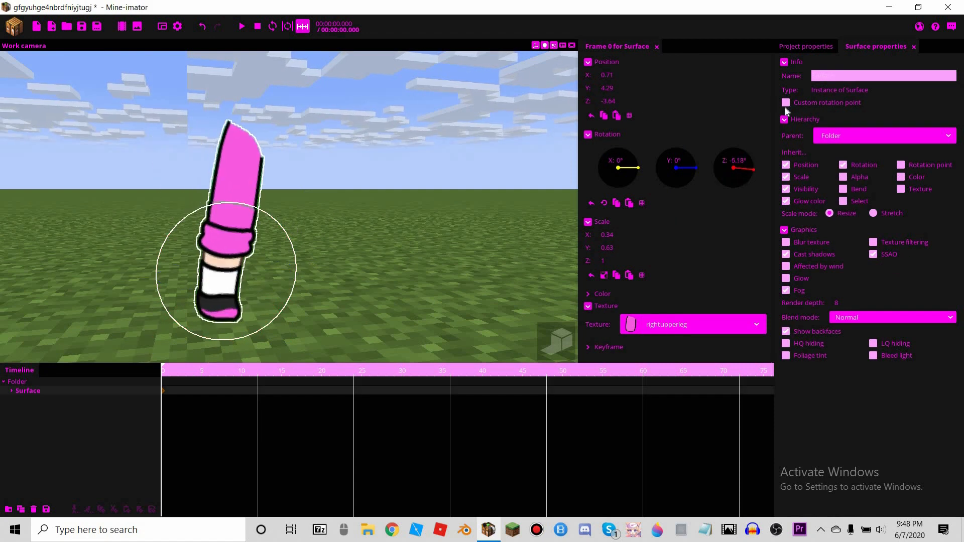
{"action": "left_click", "coordinate": [787, 104]}
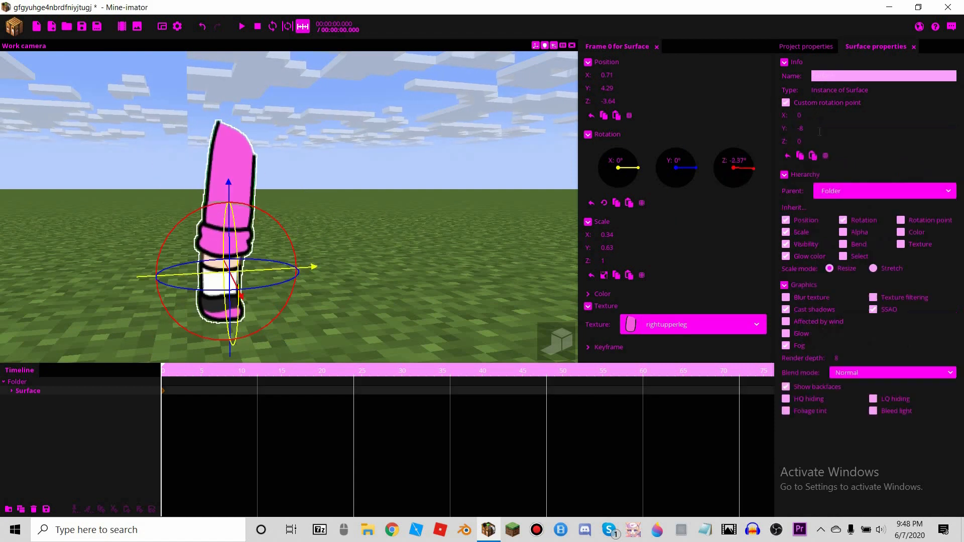
{"action": "type", "text": "5"}
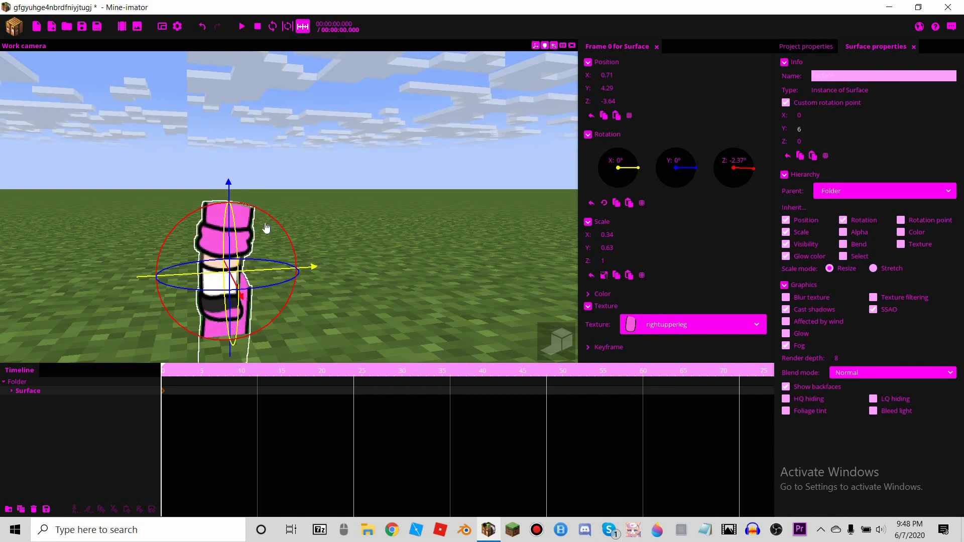
Raise the upper leg to Y 13.76 and refit the lower leg beneath it at X -1.55, Y -22.40
{"action": "left_click_drag", "start_coordinate": [219, 178], "coordinate": [197, 40]}
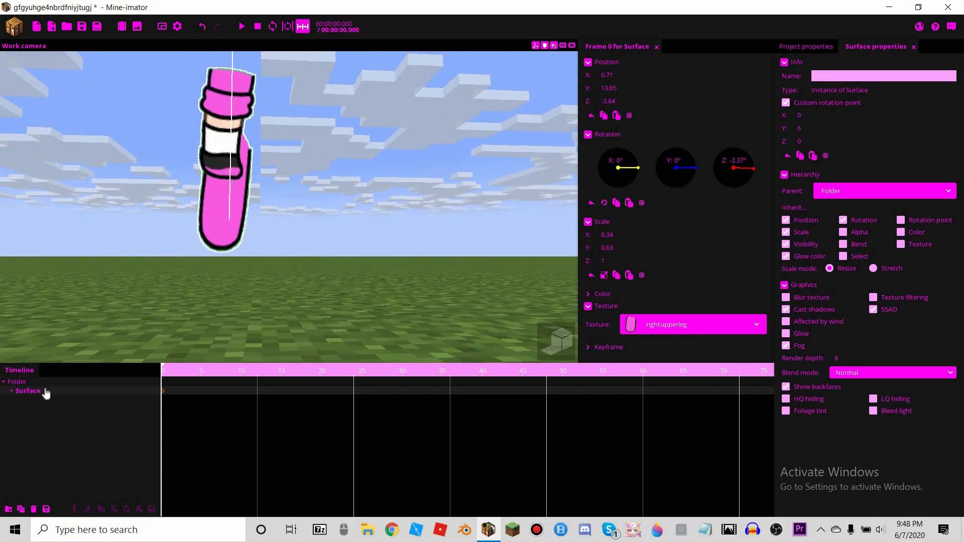
{"action": "left_click", "coordinate": [11, 390]}
{"action": "left_click", "coordinate": [27, 400]}
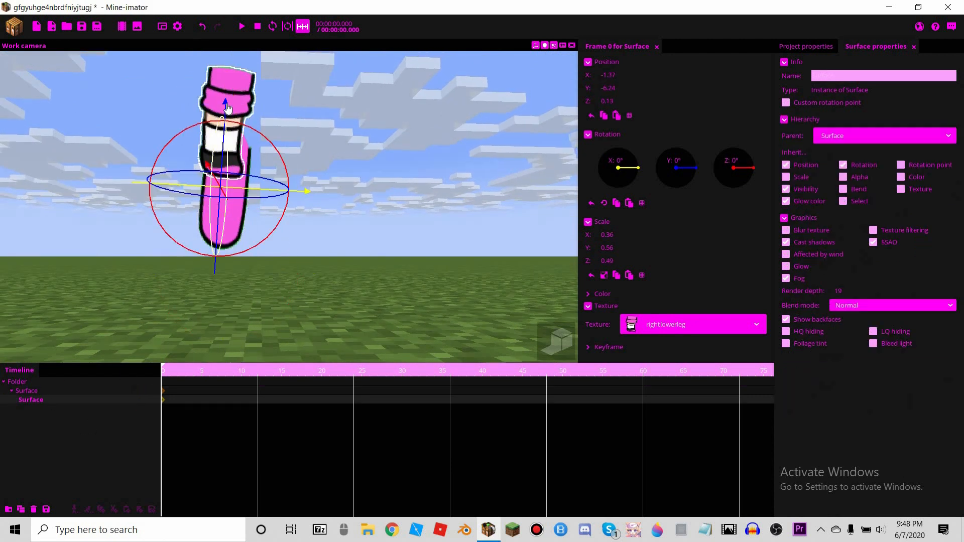
{"action": "left_click_drag", "start_coordinate": [217, 241], "coordinate": [299, 351]}
{"action": "left_click_drag", "start_coordinate": [254, 311], "coordinate": [254, 295]}
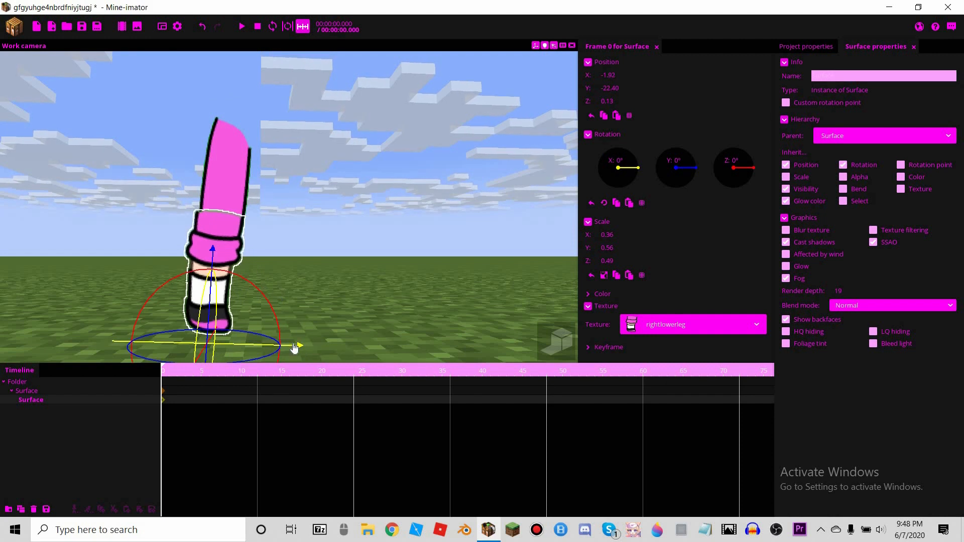
{"action": "left_click_drag", "start_coordinate": [77, 383], "coordinate": [67, 385]}
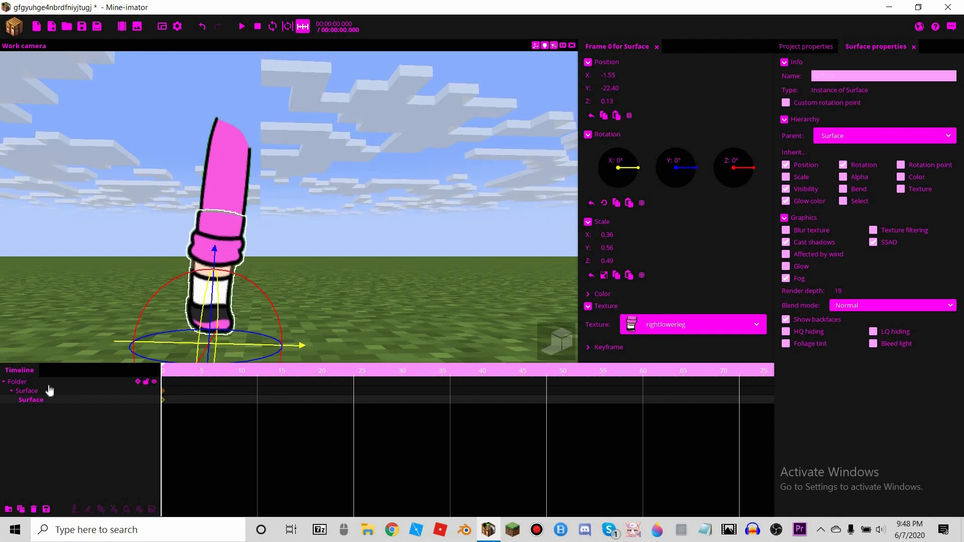
Test the leg's pivots by rotating the upper leg to -8.01° and the lower leg to -37.24° on Z
{"action": "left_click", "coordinate": [241, 181]}
{"action": "left_click_drag", "start_coordinate": [249, 181], "coordinate": [78, 387]}
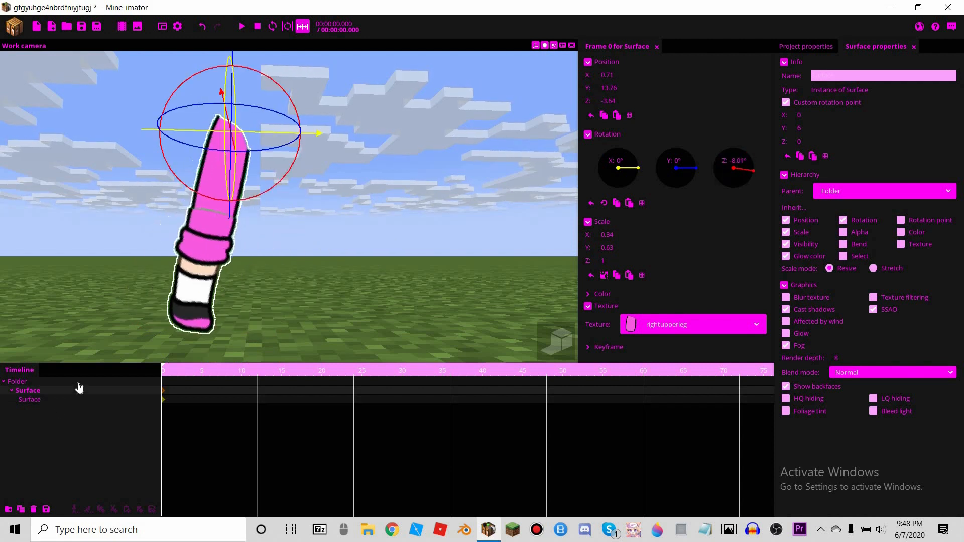
{"action": "left_click", "coordinate": [35, 420]}
{"action": "left_click", "coordinate": [236, 291]}
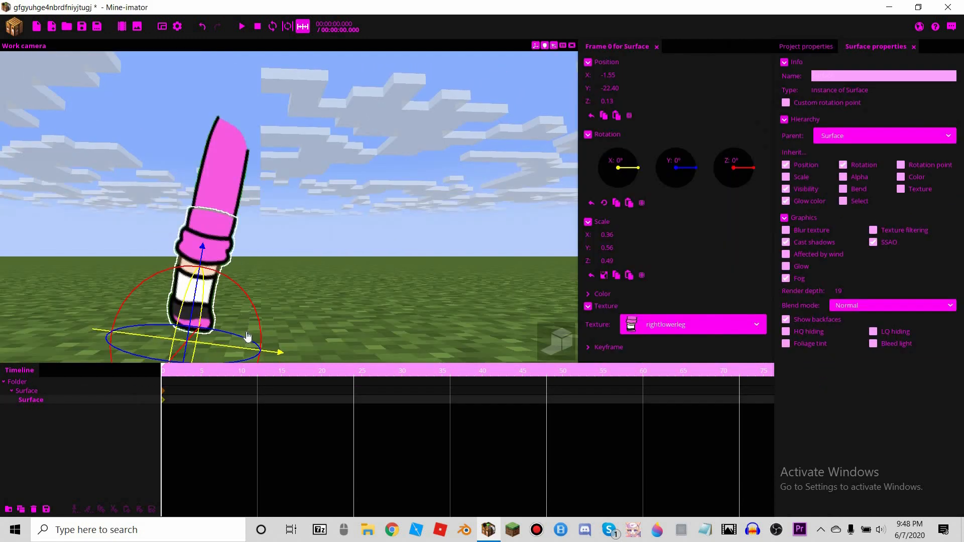
{"action": "left_click_drag", "start_coordinate": [248, 335], "coordinate": [297, 302]}
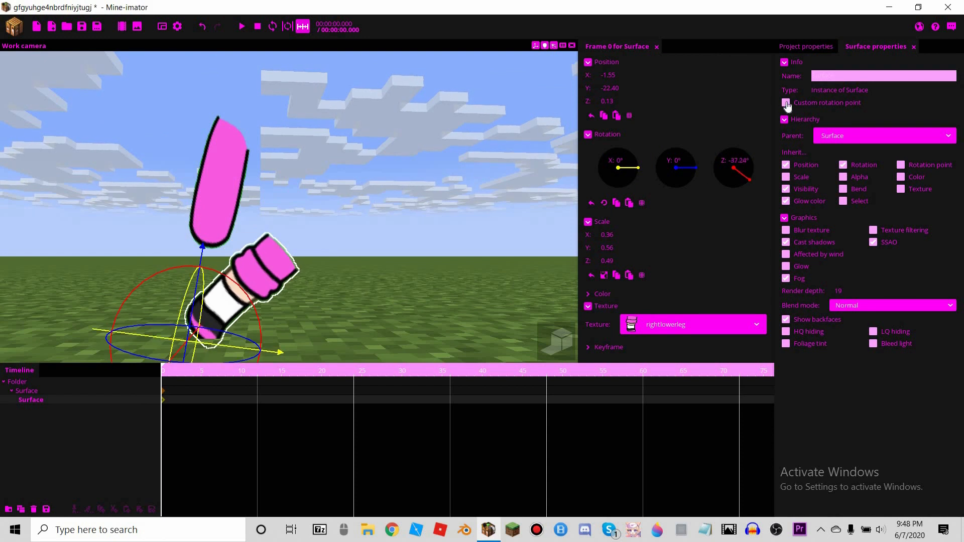
Enable the lower leg's custom rotation point with Y at 48 and test it by rotating the leg to 115.01° on Z
{"action": "left_click", "coordinate": [824, 103]}
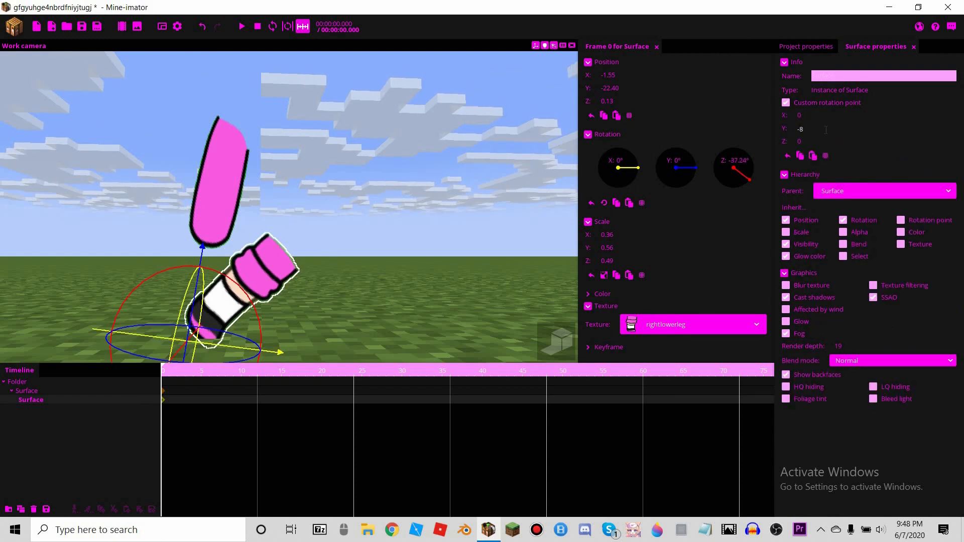
{"action": "key", "text": "BackSpace"}
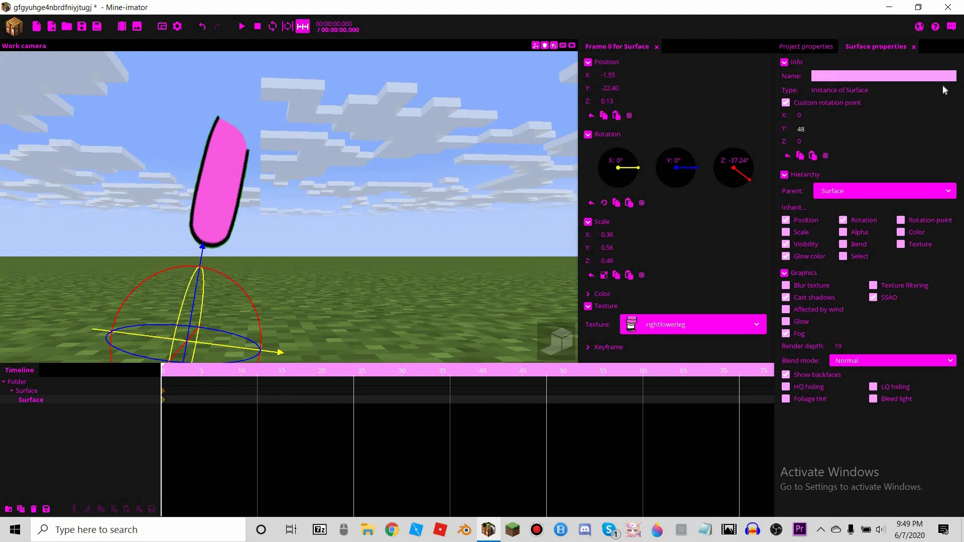
{"action": "right_click_drag", "start_coordinate": [225, 190], "coordinate": [261, 318]}
{"action": "left_click_drag", "start_coordinate": [98, 275], "coordinate": [127, 196]}
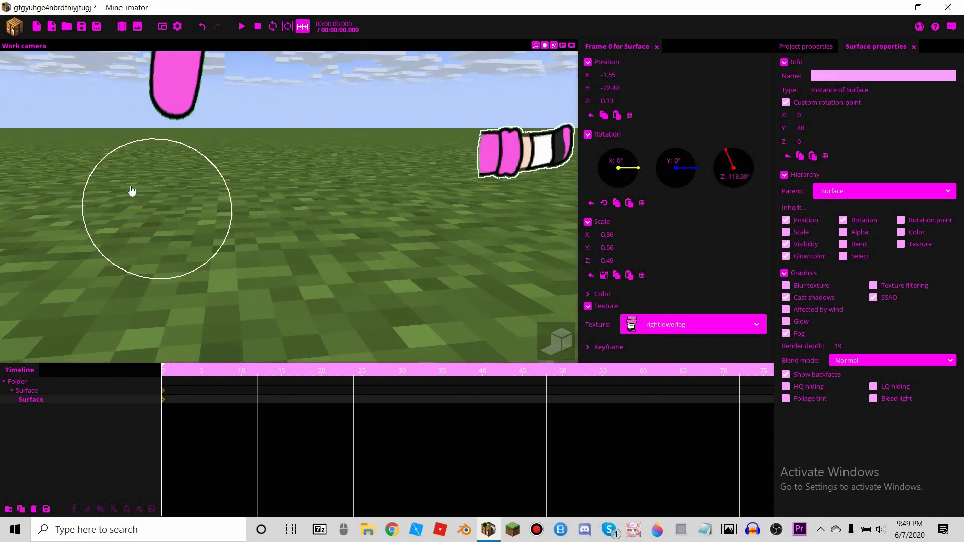
Set the Y value of the lower leg's custom rotation point to 5
{"action": "left_click_drag", "start_coordinate": [852, 46], "coordinate": [841, 129]}
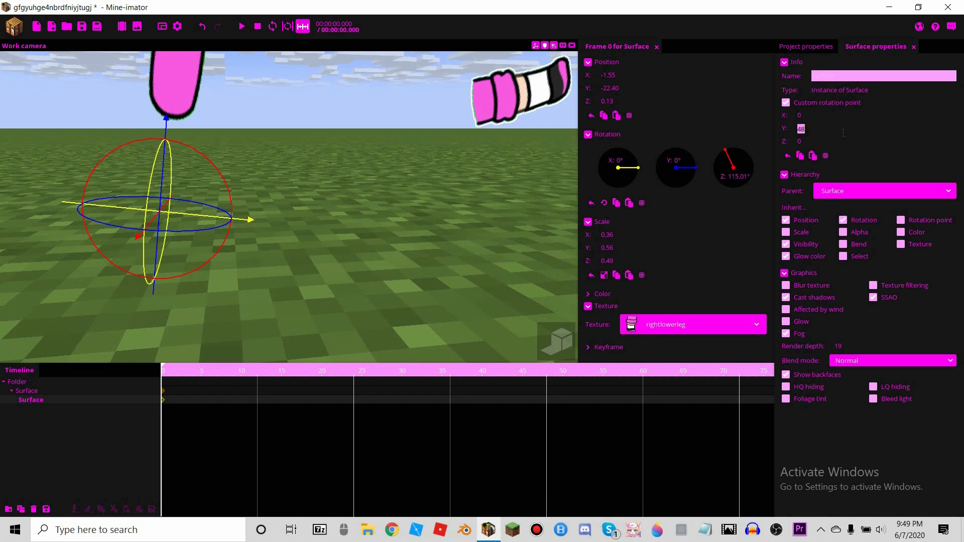
{"action": "type", "text": "4"}
{"action": "key", "text": "BackSpace"}
{"action": "type", "text": "5"}
{"action": "right_click_drag", "start_coordinate": [258, 173], "coordinate": [236, 202]}
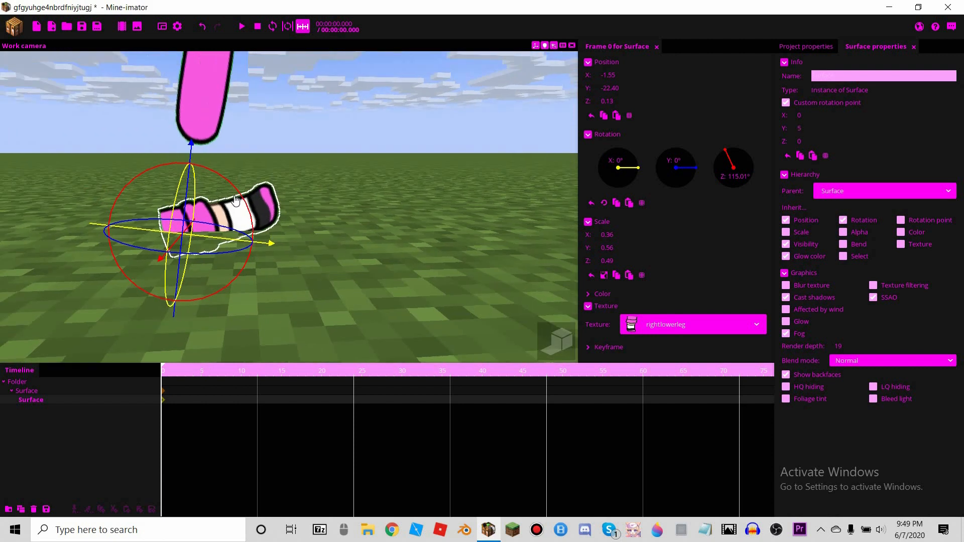
Refit the lower leg against the upper leg at X -3.13, Y -11.40, rotated to -20.02° on Z
{"action": "left_click_drag", "start_coordinate": [224, 183], "coordinate": [295, 333]}
{"action": "left_click_drag", "start_coordinate": [225, 287], "coordinate": [179, 247]}
{"action": "left_click_drag", "start_coordinate": [221, 166], "coordinate": [282, 142]}
{"action": "left_click_drag", "start_coordinate": [312, 193], "coordinate": [320, 214]}
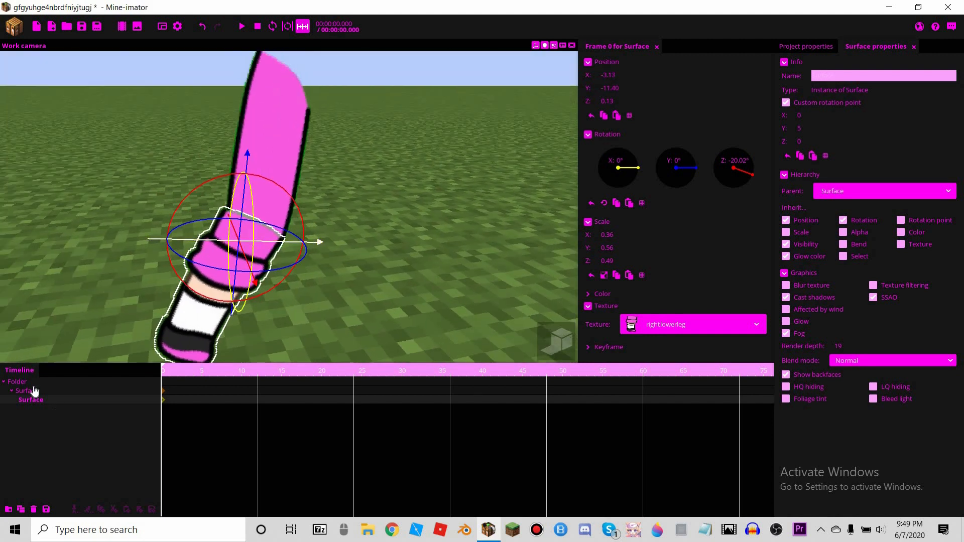
Test the hip pivot by rotating the upper leg to 40.31° on Z
{"action": "left_click", "coordinate": [126, 382]}
{"action": "left_click_drag", "start_coordinate": [230, 235], "coordinate": [334, 122]}
{"action": "left_click", "coordinate": [263, 172]}
{"action": "left_click", "coordinate": [236, 159]}
{"action": "left_click_drag", "start_coordinate": [194, 163], "coordinate": [50, 401]}
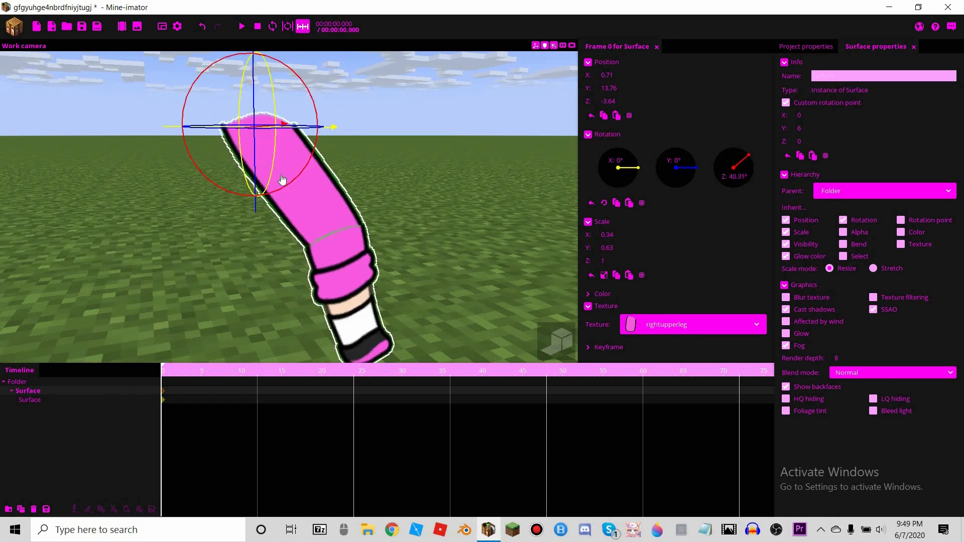
Bend the lower leg to -58.73° on Z and shift it to X -2.74 at the knee
{"action": "left_click", "coordinate": [333, 197]}
{"action": "left_click_drag", "start_coordinate": [381, 211], "coordinate": [417, 265]}
{"action": "left_click_drag", "start_coordinate": [309, 189], "coordinate": [271, 183]}
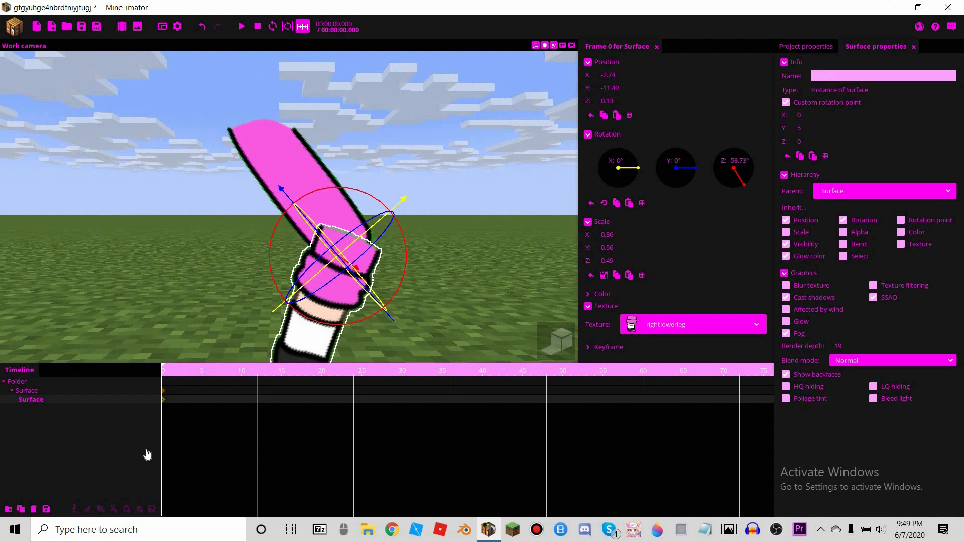
Delete the upper leg together with its attached lower leg and save the project
{"action": "left_click", "coordinate": [28, 391]}
{"action": "key", "text": "Delete"}
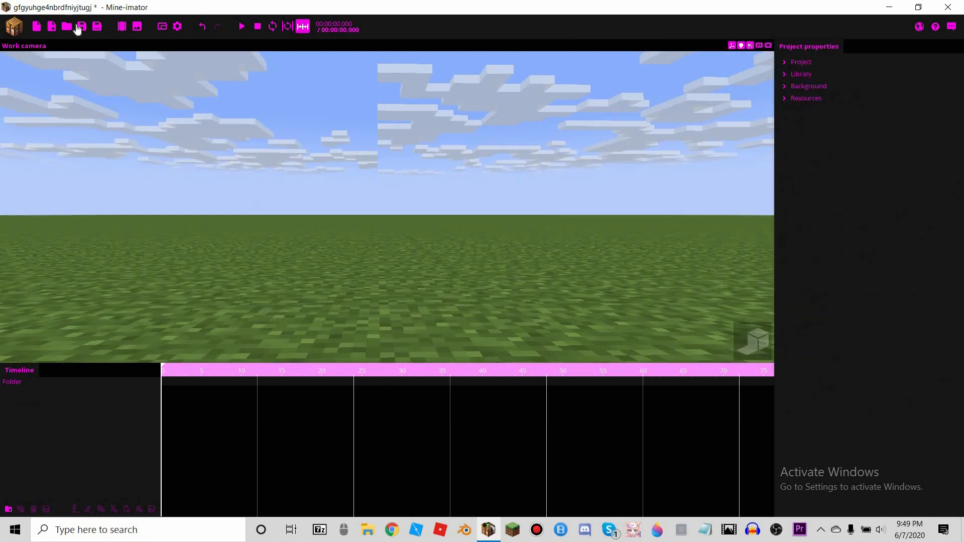
{"action": "key", "text": "ctrl+s"}
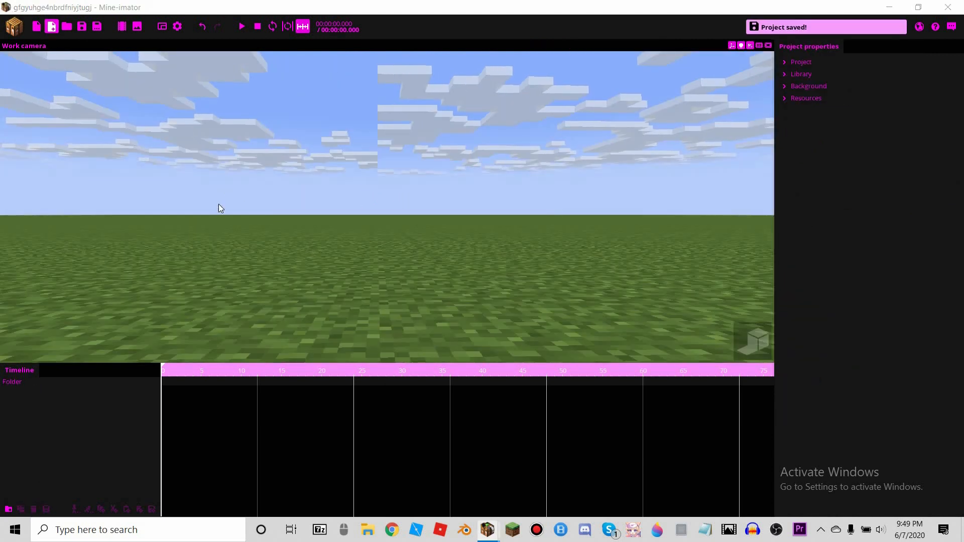
Import the finished teayt character from the MIOBJECTS folder in 3D Objects > Mine-imator
{"action": "key", "text": "ctrl+i"}
{"action": "scroll", "coordinate": [111, 336], "scroll_direction": "down", "scroll_amount": 1}
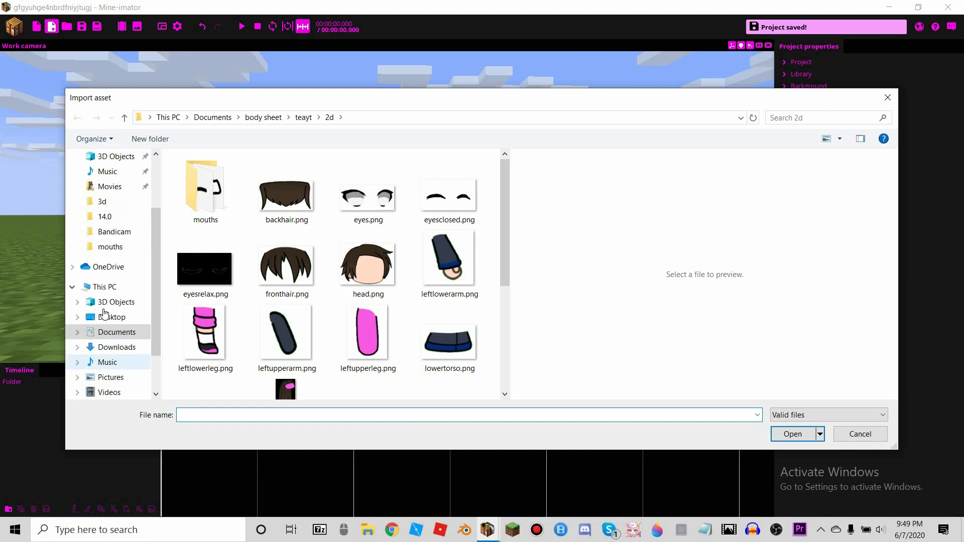
{"action": "double_click", "coordinate": [270, 192]}
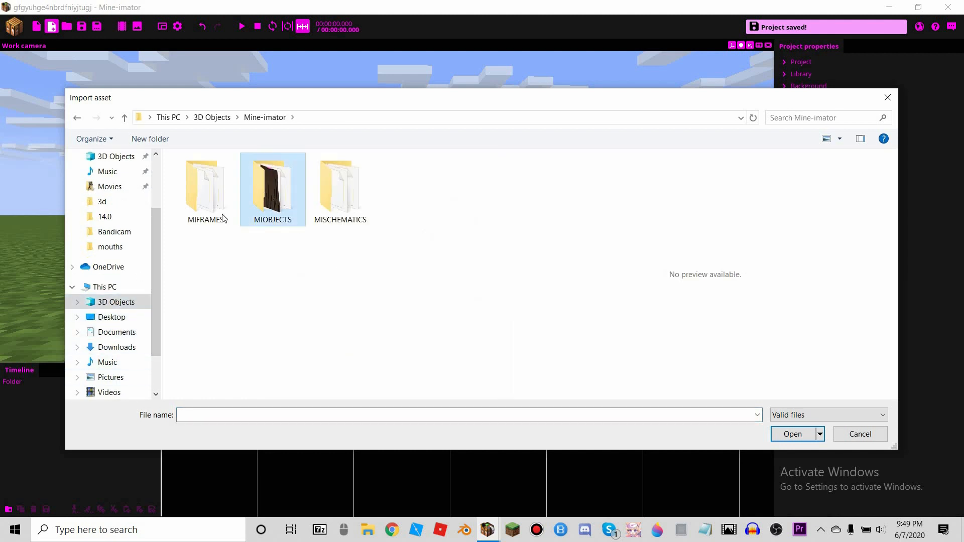
{"action": "double_click", "coordinate": [270, 192]}
{"action": "double_click", "coordinate": [197, 191]}
{"action": "left_click", "coordinate": [361, 281]}
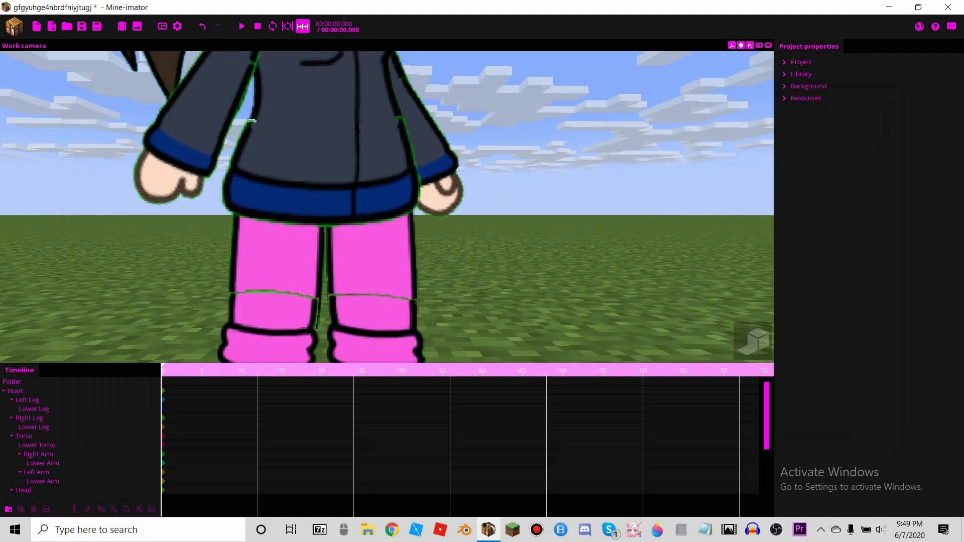
Raise the render depth of the character's mouth to 3
{"action": "key", "text": "s"}
{"action": "right_click_drag", "start_coordinate": [201, 273], "coordinate": [187, 211]}
{"action": "mouse_move", "coordinate": [370, 295]}
{"action": "right_mouse_down"}
{"action": "mouse_move", "coordinate": [371, 342]}
{"action": "mouse_move", "coordinate": [371, 294]}
{"action": "right_mouse_up"}
{"action": "scroll", "coordinate": [370, 295], "scroll_direction": "up", "scroll_amount": 3}
{"action": "left_click_drag", "start_coordinate": [352, 338], "coordinate": [352, 297]}
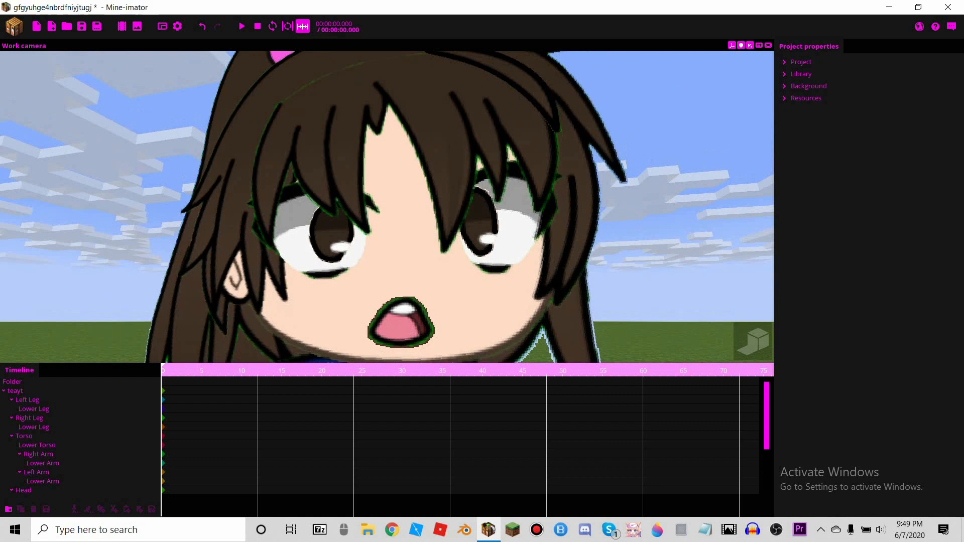
{"action": "scroll", "coordinate": [397, 247], "scroll_direction": "down", "scroll_amount": 3}
{"action": "left_click", "coordinate": [386, 251]}
{"action": "scroll", "coordinate": [404, 254], "scroll_direction": "up", "scroll_amount": 6}
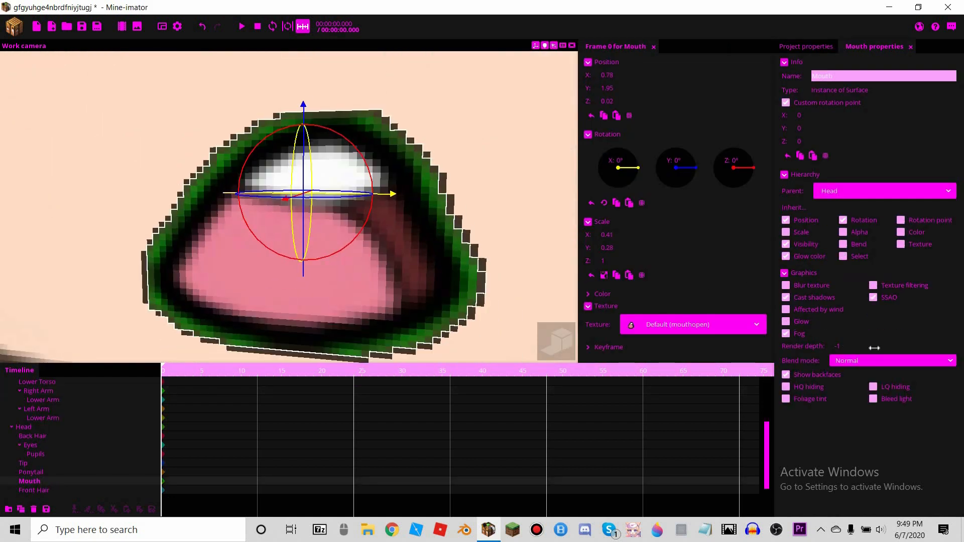
{"action": "left_click_drag", "start_coordinate": [875, 348], "coordinate": [895, 348]}
{"action": "scroll", "coordinate": [507, 319], "scroll_direction": "down", "scroll_amount": 6}
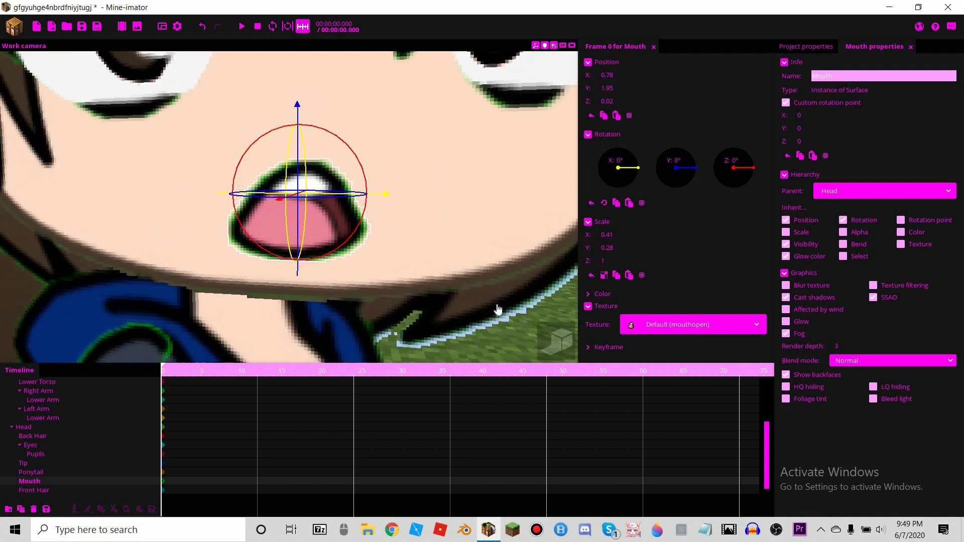
{"action": "left_click", "coordinate": [500, 308]}
Shift the character's pupils along the X axis within the eyes
{"action": "left_click_drag", "start_coordinate": [510, 305], "coordinate": [500, 279]}
{"action": "scroll", "coordinate": [506, 293], "scroll_direction": "down", "scroll_amount": 5}
{"action": "scroll", "coordinate": [506, 293], "scroll_direction": "up", "scroll_amount": 1}
{"action": "scroll", "coordinate": [500, 301], "scroll_direction": "down", "scroll_amount": 5}
{"action": "scroll", "coordinate": [359, 326], "scroll_direction": "up", "scroll_amount": 3}
{"action": "left_click_drag", "start_coordinate": [358, 326], "coordinate": [354, 264]}
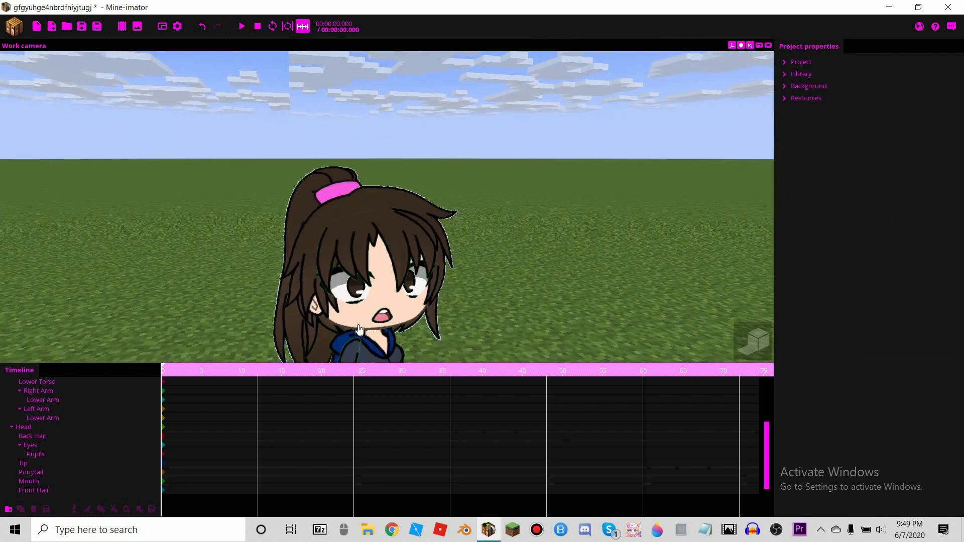
{"action": "scroll", "coordinate": [359, 326], "scroll_direction": "up", "scroll_amount": 1}
{"action": "left_click", "coordinate": [439, 236]}
{"action": "left_click_drag", "start_coordinate": [282, 245], "coordinate": [282, 216]}
{"action": "scroll", "coordinate": [282, 245], "scroll_direction": "up", "scroll_amount": 5}
{"action": "left_click", "coordinate": [371, 224]}
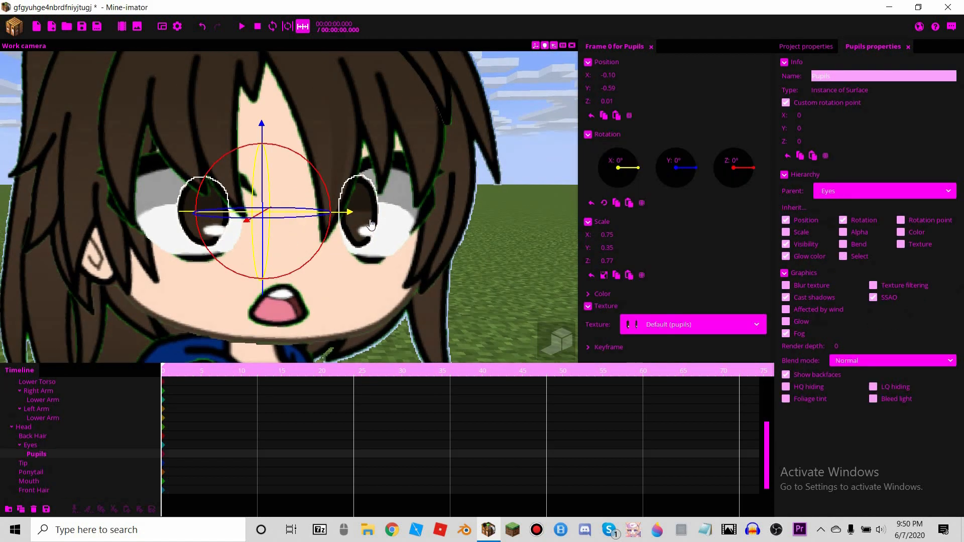
{"action": "left_click_drag", "start_coordinate": [350, 212], "coordinate": [376, 203]}
{"action": "left_click_drag", "start_coordinate": [502, 236], "coordinate": [394, 247]}
{"action": "scroll", "coordinate": [394, 281], "scroll_direction": "down", "scroll_amount": 5}
{"action": "left_click", "coordinate": [394, 247]}
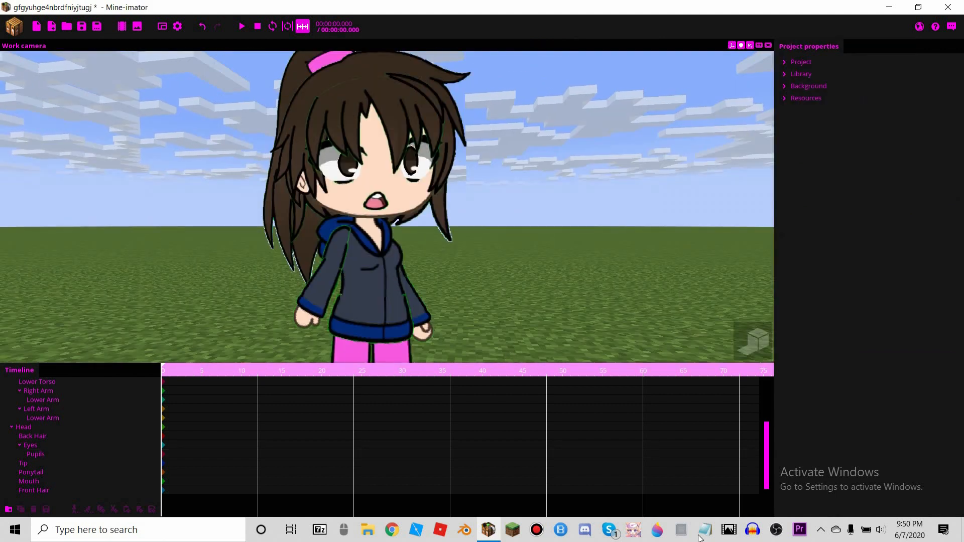
Switch to Paint 3D and browse for an image in Documents > body sheet > teayt > 2d
{"action": "left_click", "coordinate": [657, 529]}
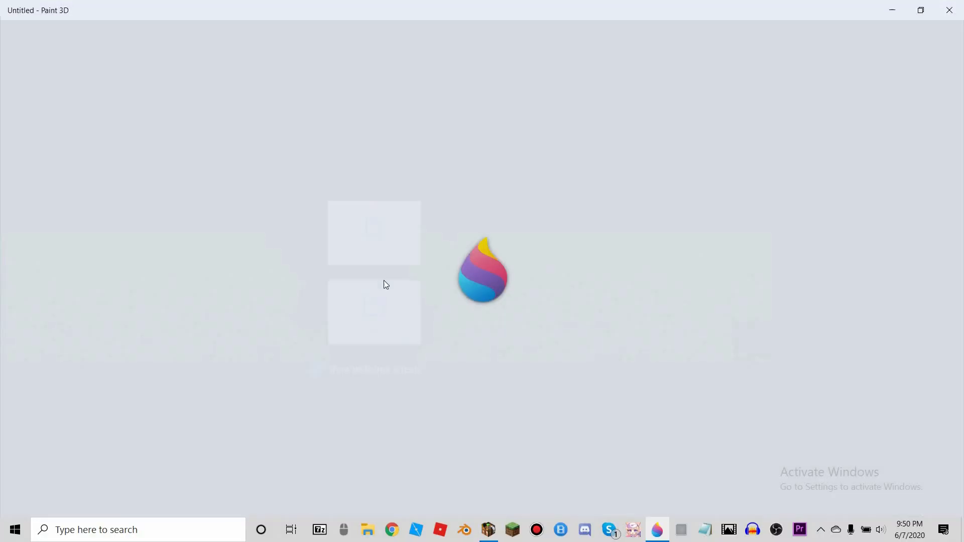
{"action": "left_click", "coordinate": [374, 282]}
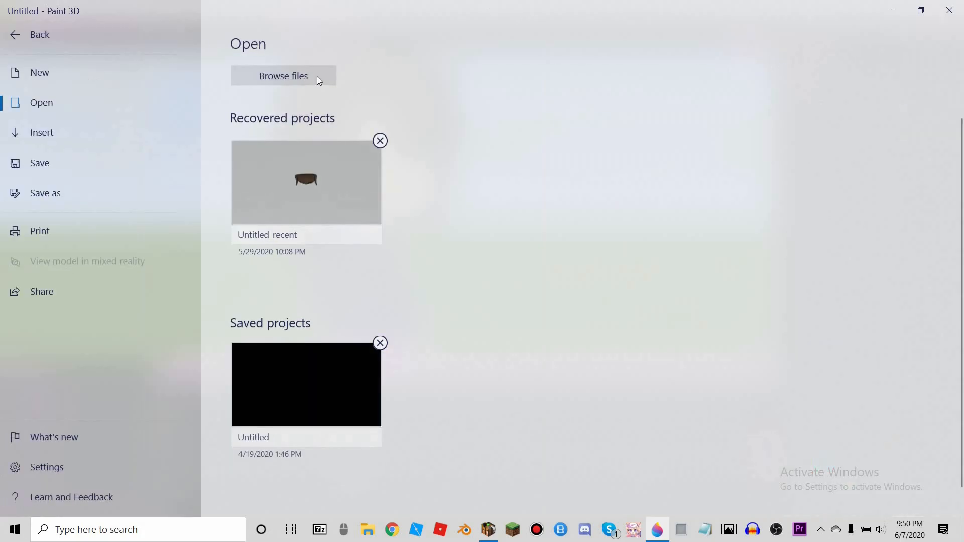
{"action": "left_click", "coordinate": [283, 85]}
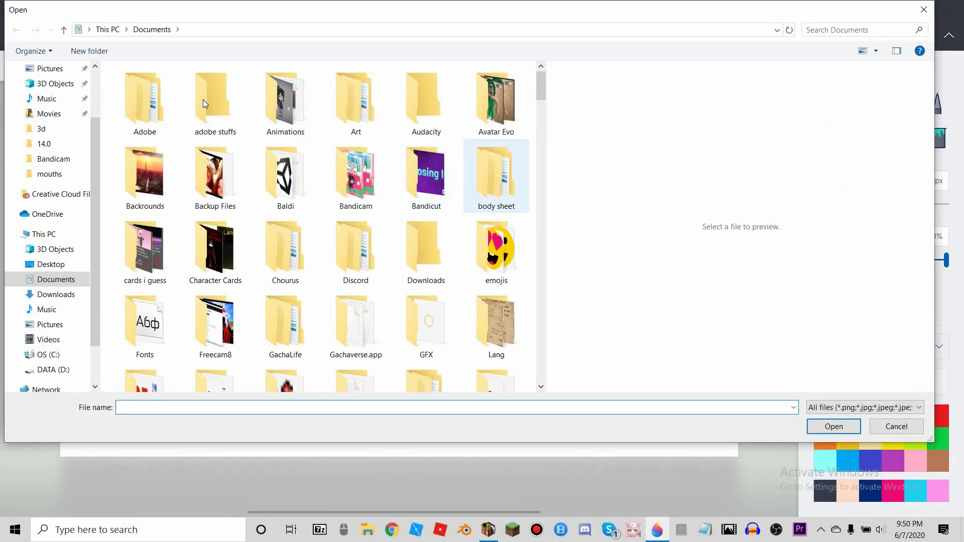
{"action": "double_click", "coordinate": [496, 175]}
{"action": "left_click", "coordinate": [141, 89]}
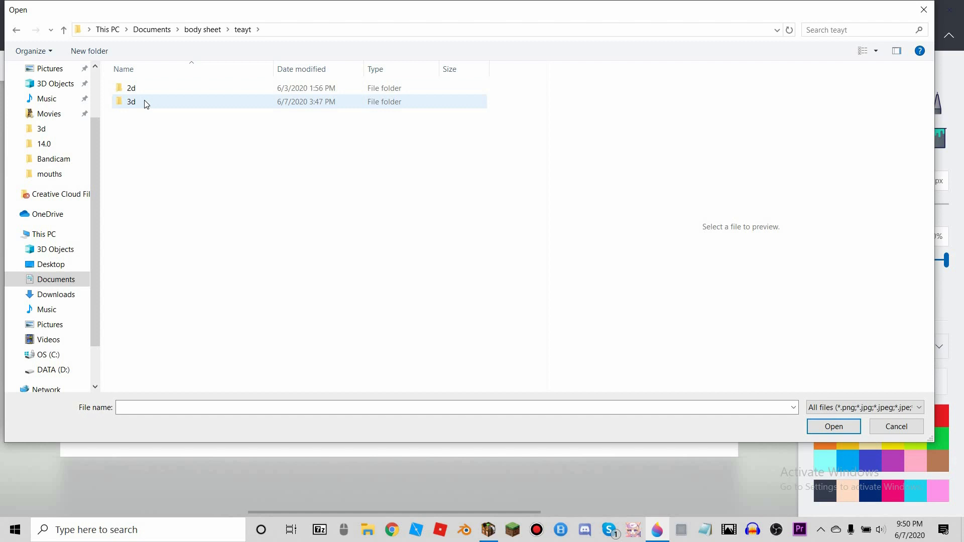
{"action": "double_click", "coordinate": [132, 88]}
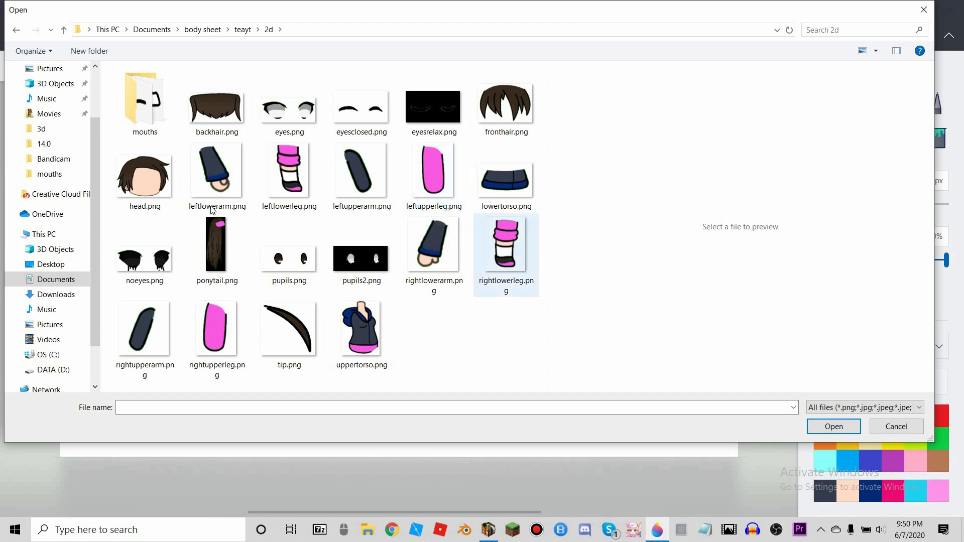
Preview sample body part images, including leftlowerleg.png, fronthair.png, leftupperarm.png and leftlowerarm.png
{"action": "left_click", "coordinate": [270, 187]}
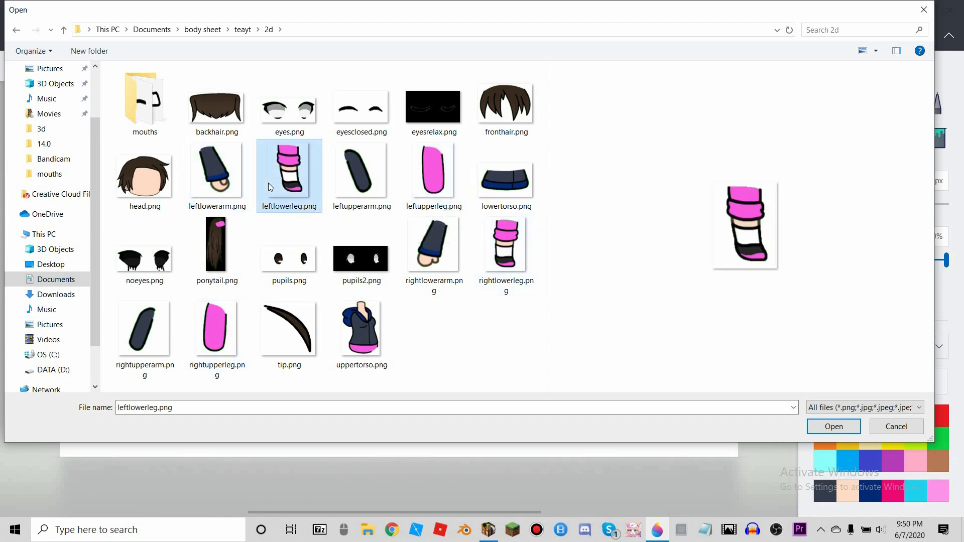
{"action": "left_click", "coordinate": [216, 108]}
{"action": "left_click", "coordinate": [506, 104]}
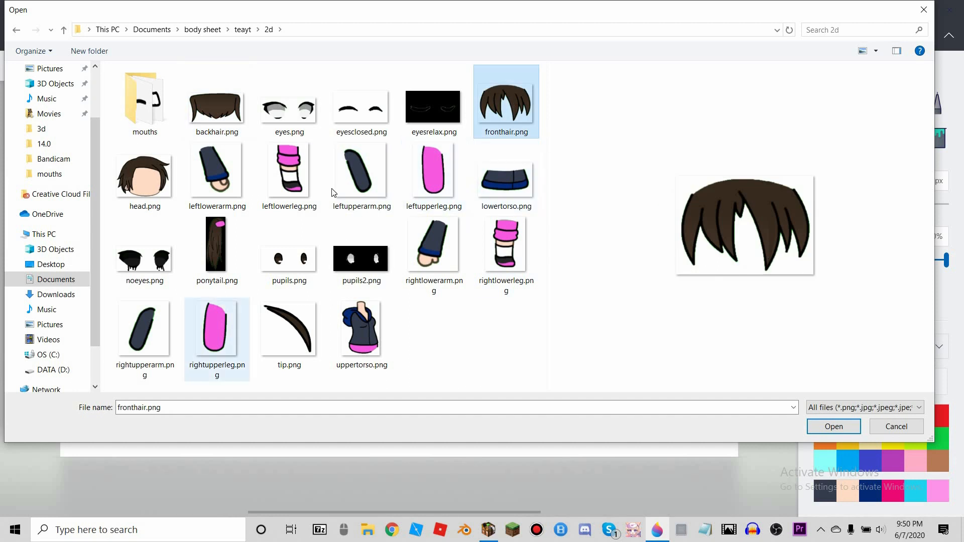
{"action": "left_click", "coordinate": [278, 204]}
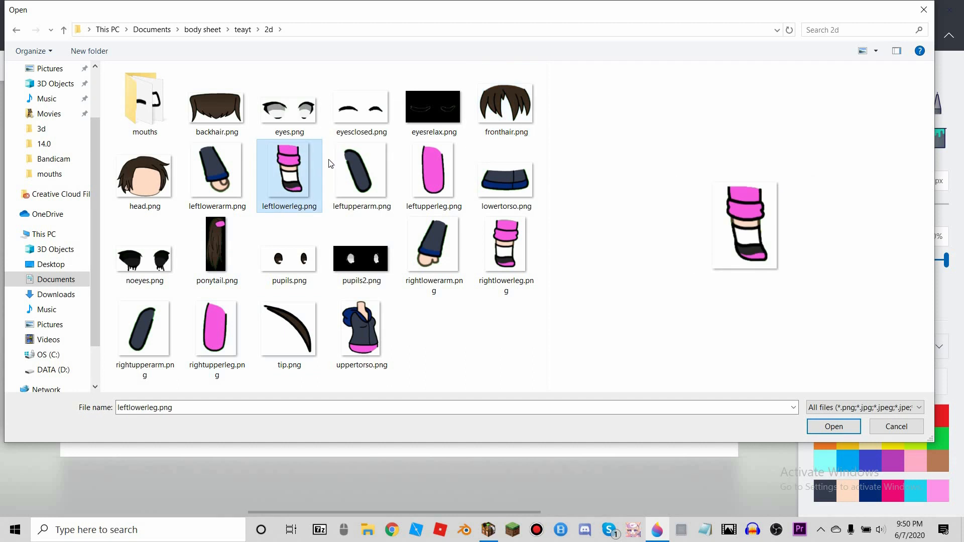
{"action": "left_click", "coordinate": [368, 176]}
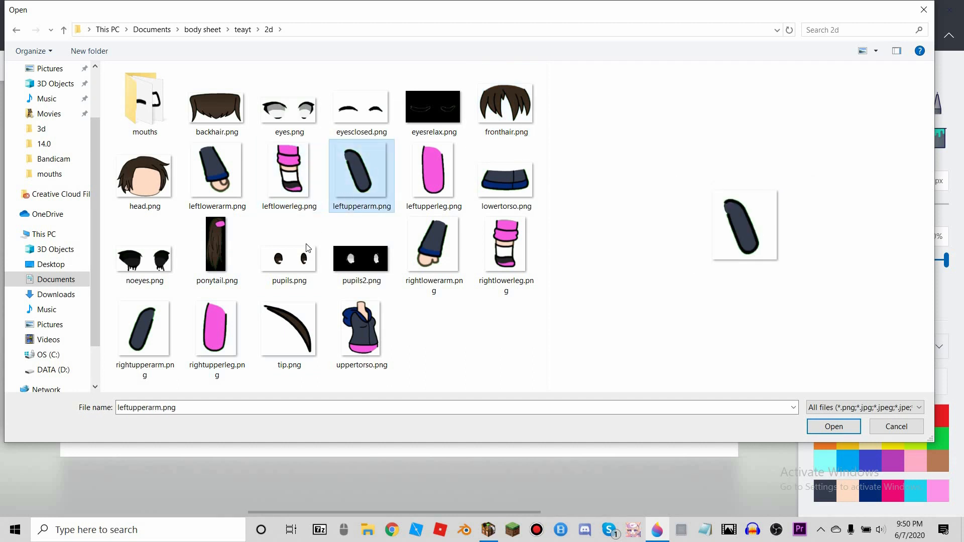
{"action": "left_click", "coordinate": [201, 184]}
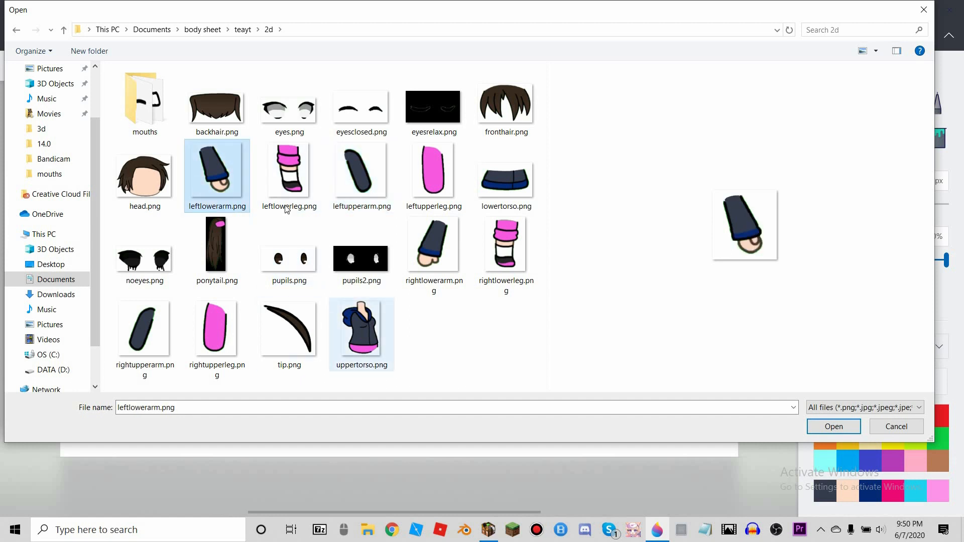
{"action": "left_click", "coordinate": [276, 71]}
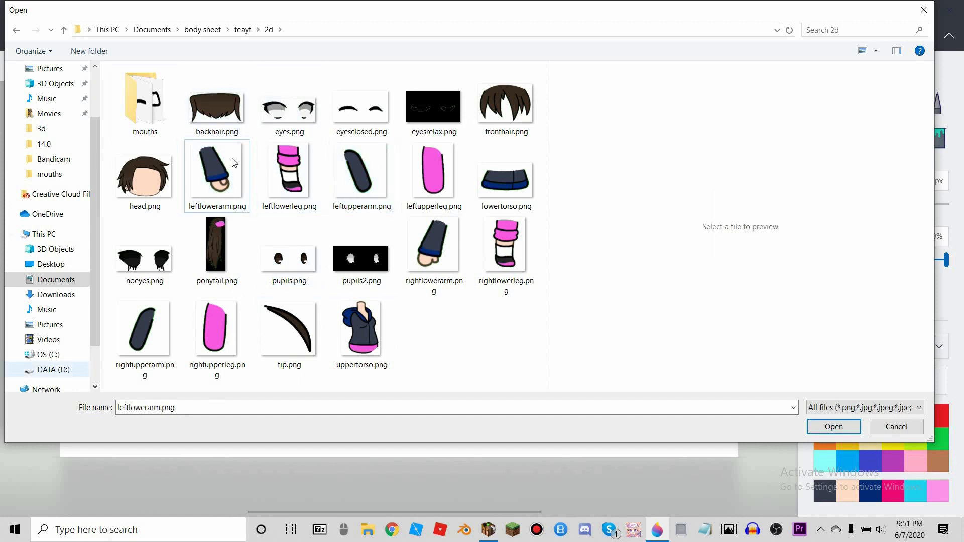
Compare the separate hair piece images backhair.png, fronthair.png and tip.png
{"action": "left_click", "coordinate": [216, 108]}
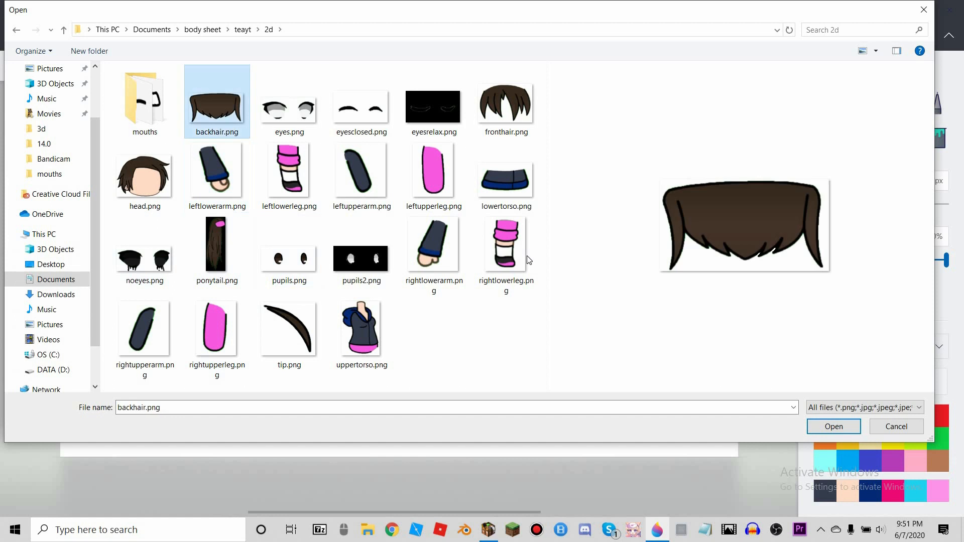
{"action": "left_click", "coordinate": [515, 103]}
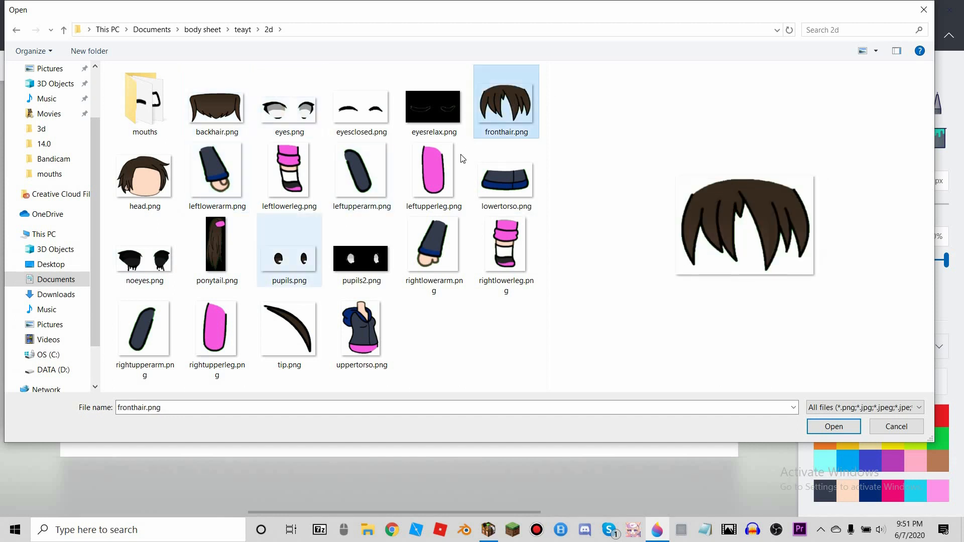
{"action": "left_click", "coordinate": [292, 329]}
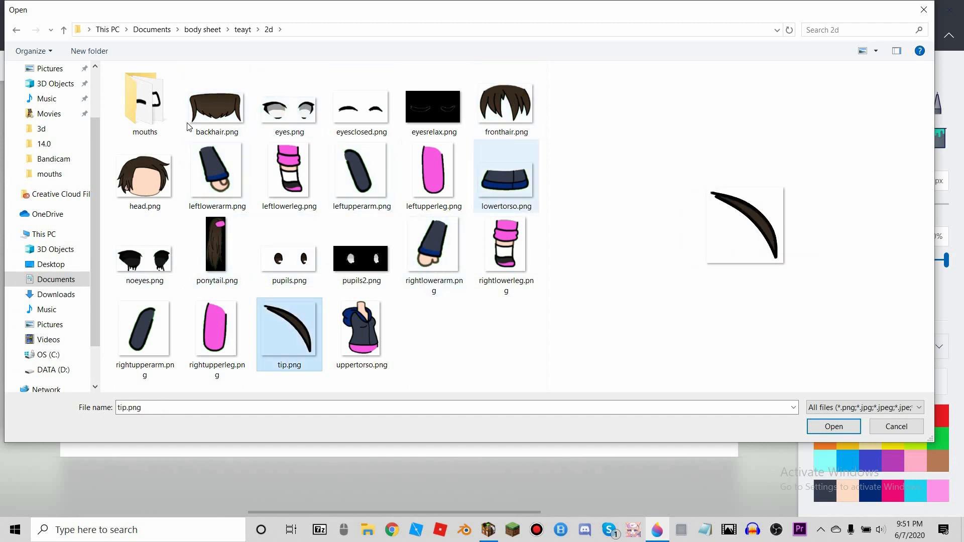
{"action": "left_click", "coordinate": [216, 103]}
{"action": "left_click", "coordinate": [505, 111]}
{"action": "left_click", "coordinate": [311, 321]}
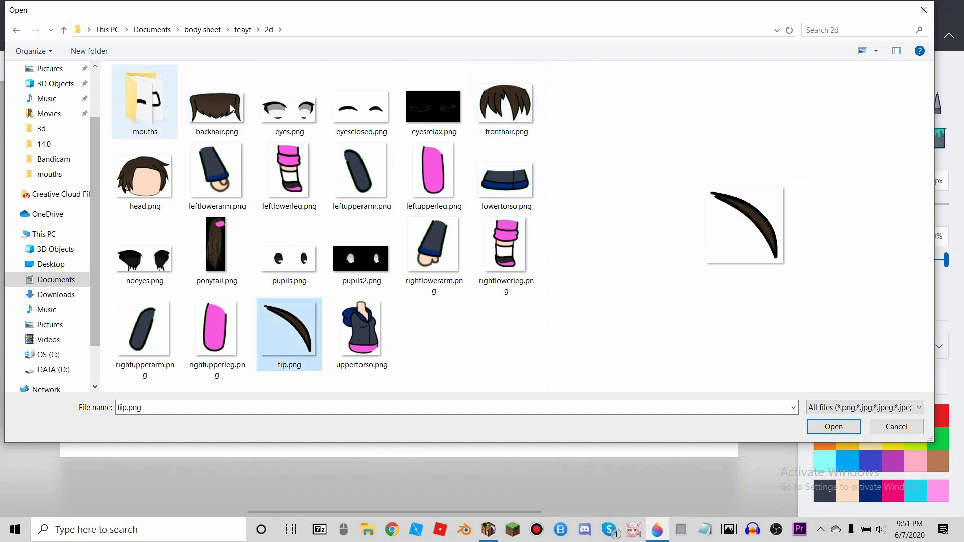
Open the mouths folder and preview happysmile.png
{"action": "double_click", "coordinate": [128, 120]}
{"action": "left_click", "coordinate": [212, 84]}
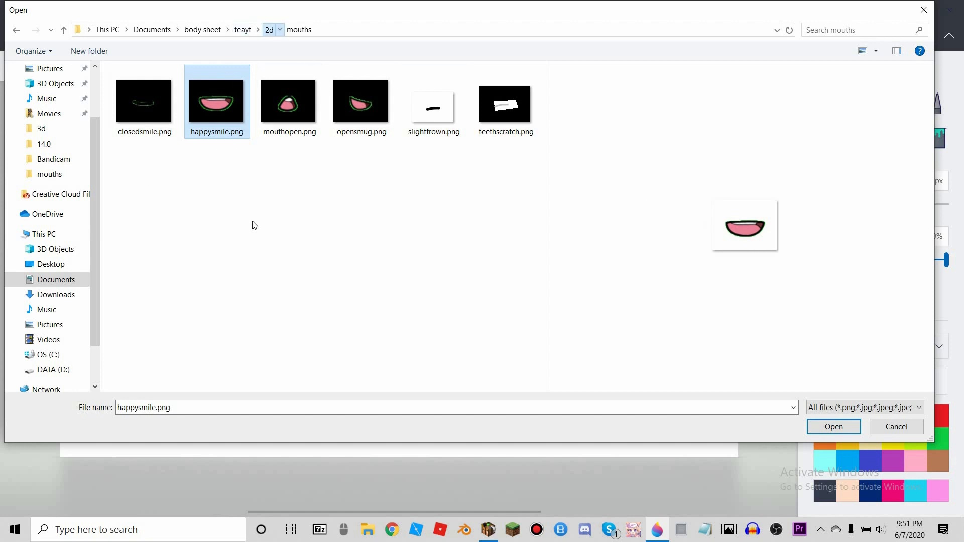
Open head.png from the 2d folder and delete the half of the head on the ear side
{"action": "left_click", "coordinate": [145, 176]}
{"action": "key", "text": "Return"}
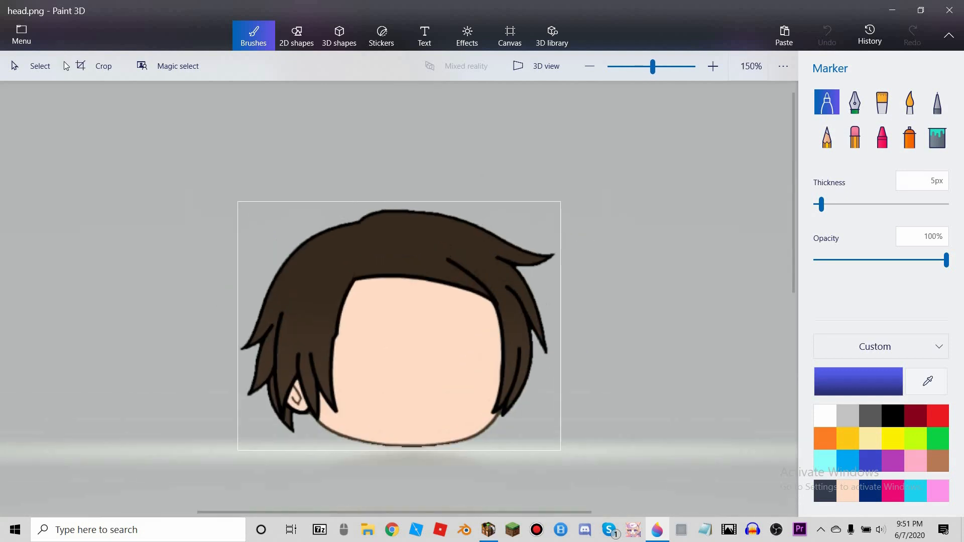
{"action": "left_click", "coordinate": [32, 66]}
{"action": "left_click_drag", "start_coordinate": [227, 183], "coordinate": [395, 527]}
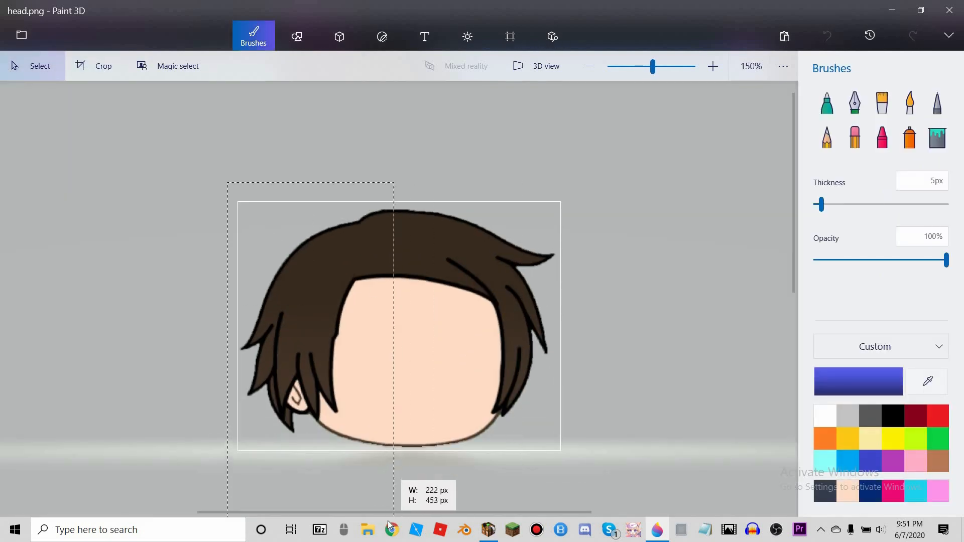
{"action": "key", "text": "Delete"}
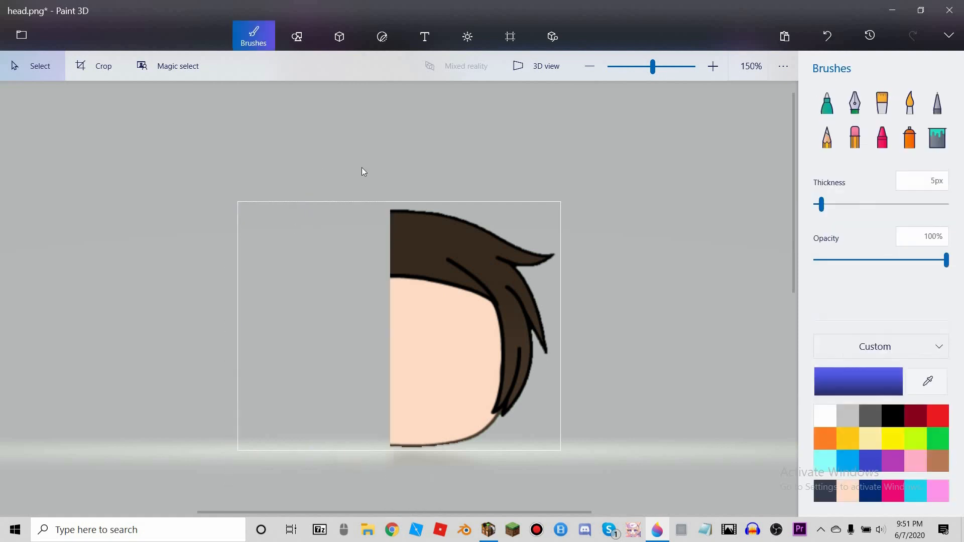
Cut the remaining half of the head and paste it back onto the canvas as a duplicate
{"action": "left_click_drag", "start_coordinate": [363, 167], "coordinate": [680, 511]}
{"action": "right_click", "coordinate": [387, 330]}
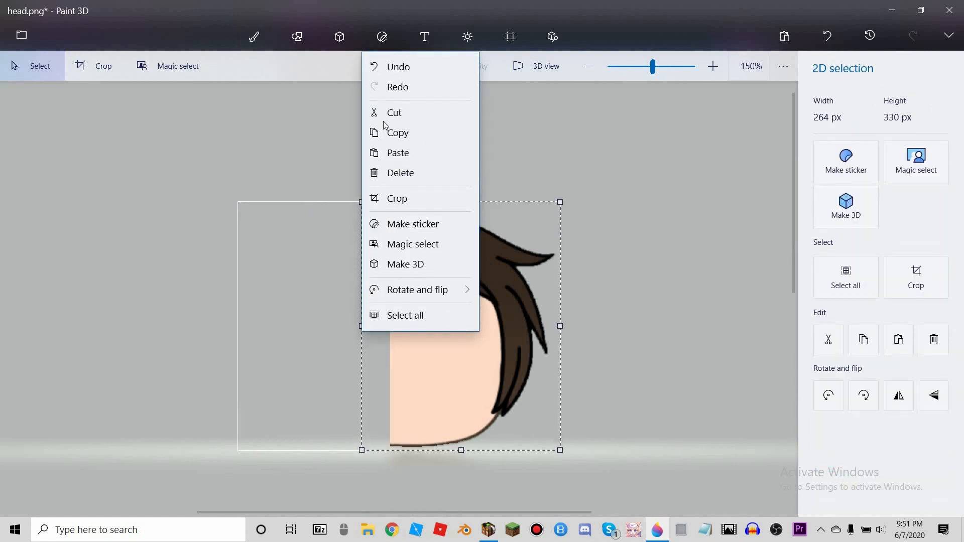
{"action": "left_click", "coordinate": [387, 113]}
{"action": "right_click", "coordinate": [385, 333]}
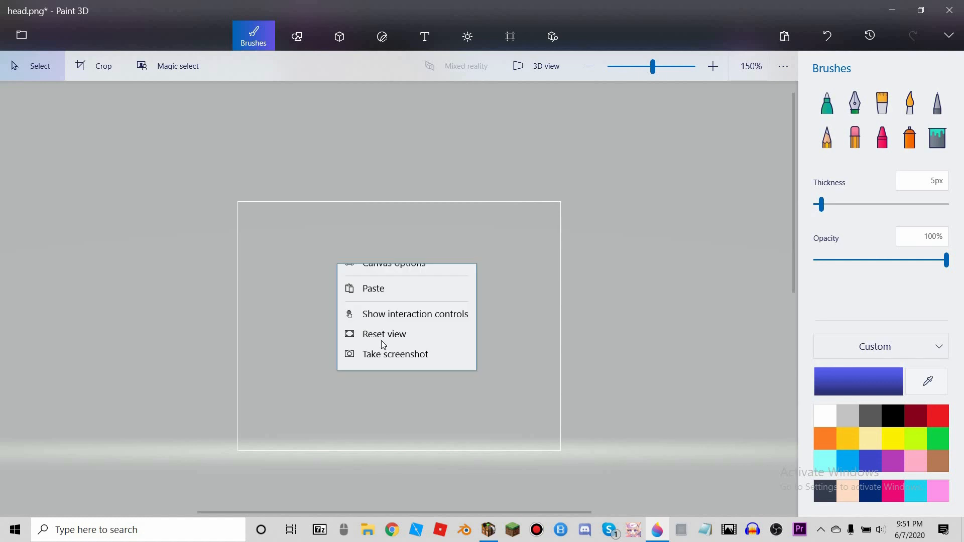
{"action": "left_click", "coordinate": [382, 346]}
{"action": "left_click", "coordinate": [331, 295]}
{"action": "left_click", "coordinate": [370, 382]}
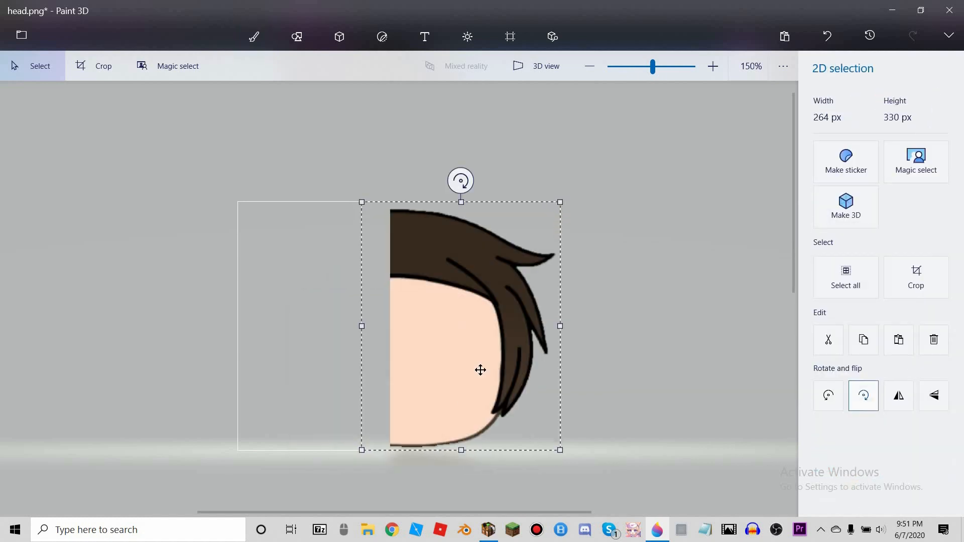
Mirror the pasted head half and place it against the original half to form a symmetrical front-facing head
{"action": "left_click", "coordinate": [863, 394]}
{"action": "left_click", "coordinate": [863, 402]}
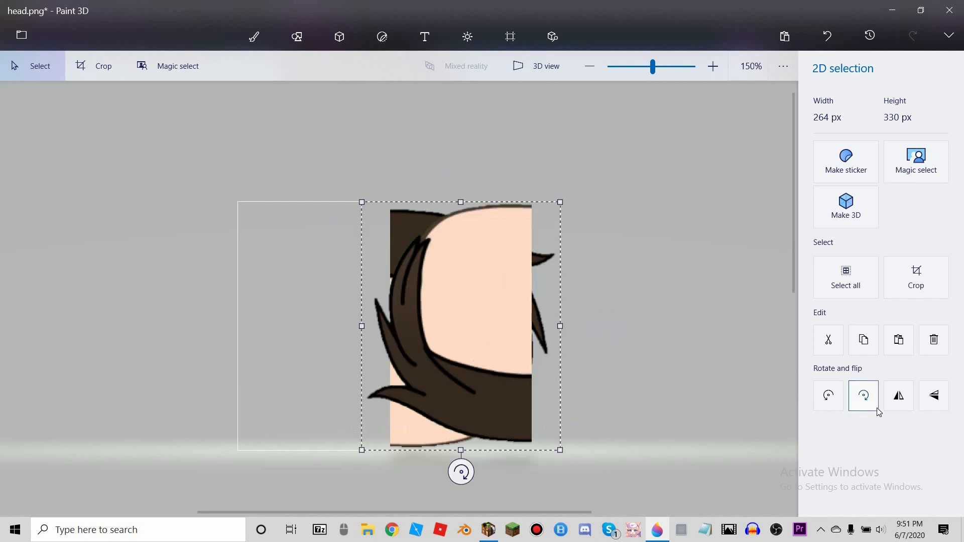
{"action": "left_click", "coordinate": [863, 402]}
{"action": "left_click", "coordinate": [864, 402]}
{"action": "mouse_move", "coordinate": [332, 412]}
{"action": "left_mouse_down"}
{"action": "mouse_move", "coordinate": [319, 418]}
{"action": "mouse_move", "coordinate": [350, 421]}
{"action": "mouse_move", "coordinate": [324, 421]}
{"action": "left_mouse_up"}
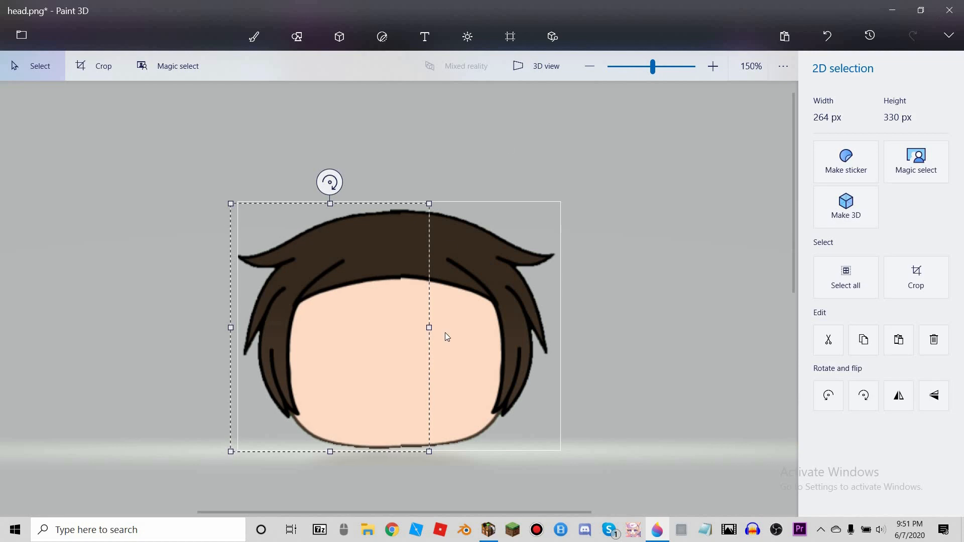
{"action": "key", "text": "b"}
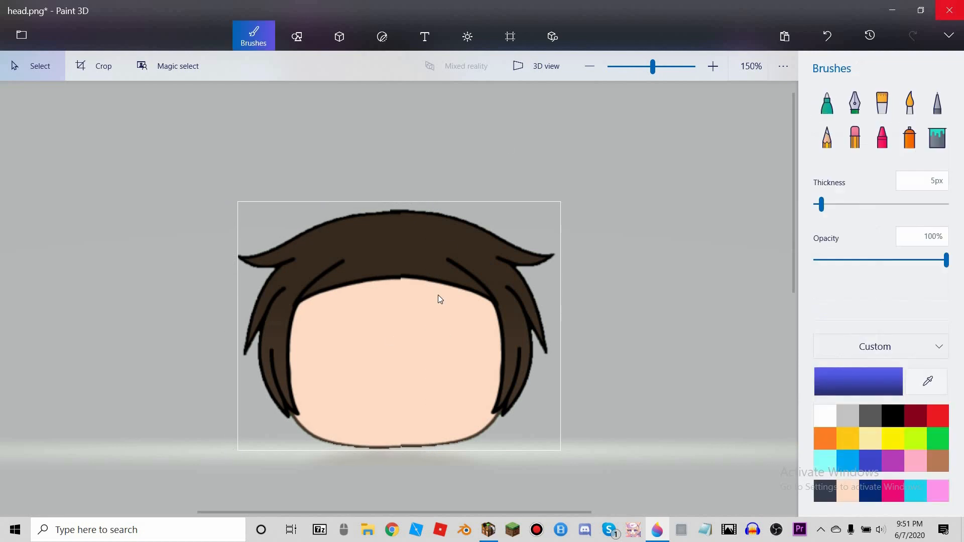
Undo the head edit and close Paint 3D, discarding the changes to head.png
{"action": "left_click", "coordinate": [828, 40]}
{"action": "left_click", "coordinate": [950, 10]}
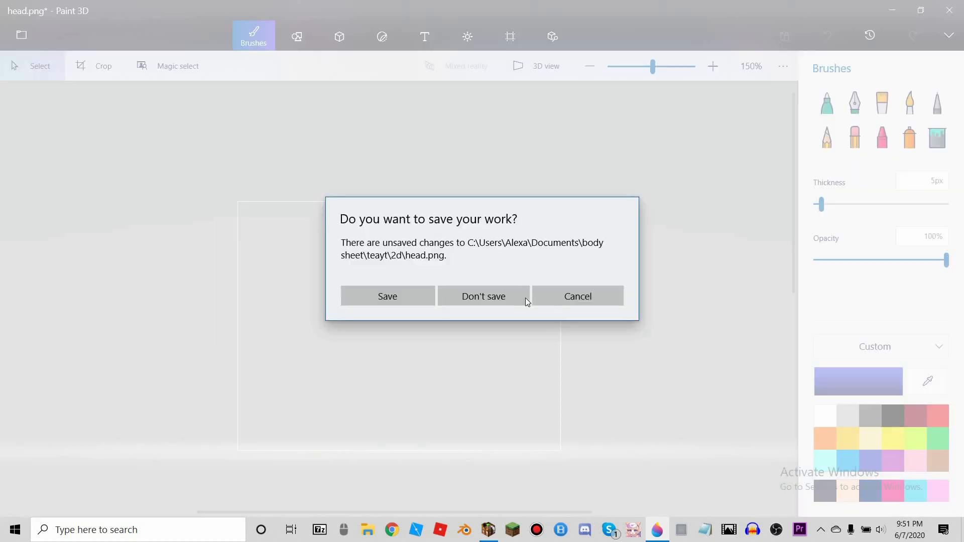
{"action": "left_click", "coordinate": [484, 296]}
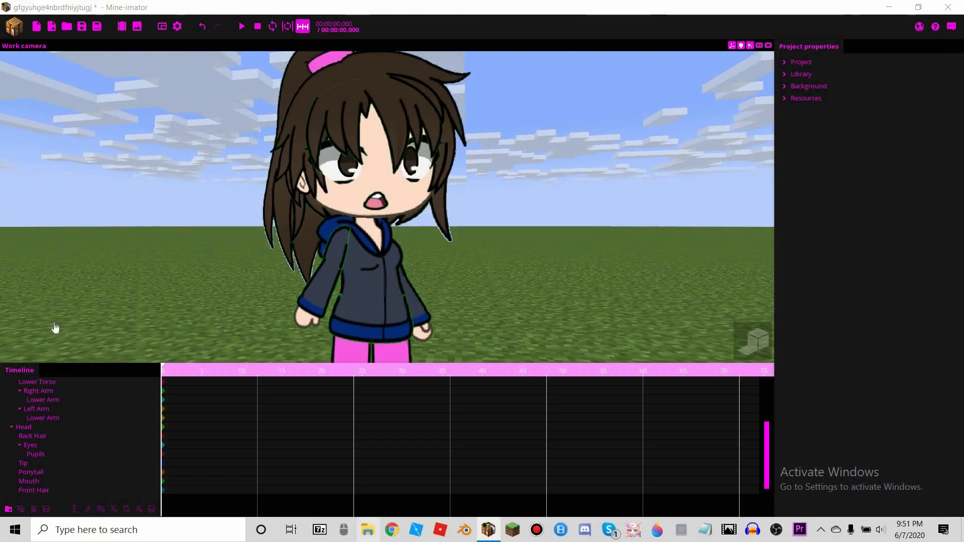
Switch to File Explorer and browse to Documents > body sheet > teayt > 3d
{"action": "key", "text": "super+e"}
{"action": "scroll", "coordinate": [308, 424], "scroll_direction": "down", "scroll_amount": 2}
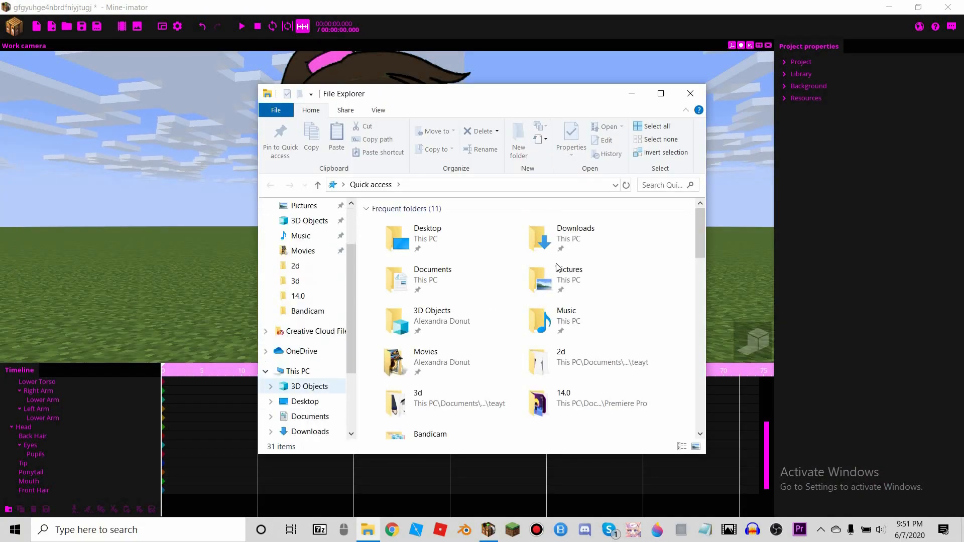
{"action": "left_click", "coordinate": [310, 416]}
{"action": "scroll", "coordinate": [643, 402], "scroll_direction": "down", "scroll_amount": 2}
{"action": "double_click", "coordinate": [645, 254]}
{"action": "double_click", "coordinate": [422, 226]}
{"action": "double_click", "coordinate": [430, 240]}
Examine the front-facing part images head.png, backhair.png and pupils.png, and close the folder window
{"action": "left_click", "coordinate": [564, 312]}
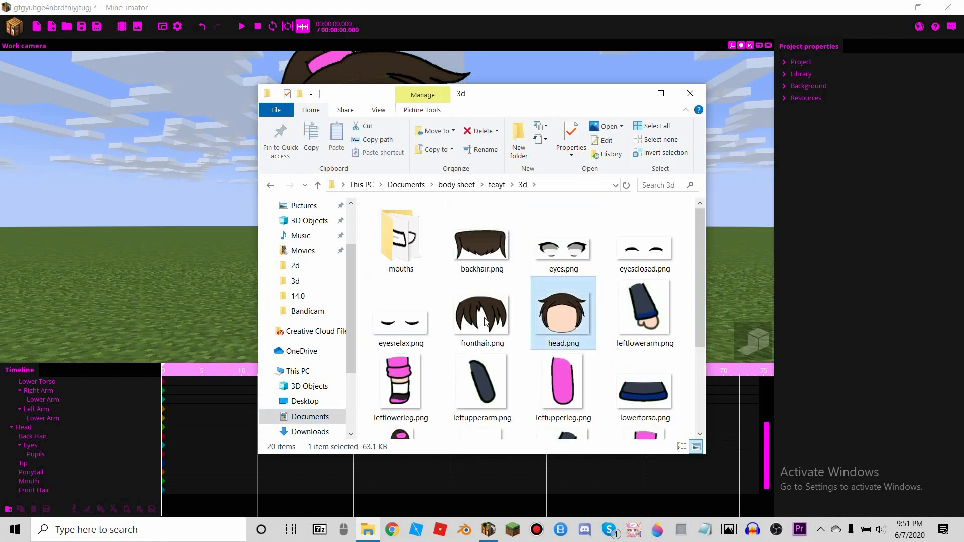
{"action": "left_click", "coordinate": [492, 256]}
{"action": "scroll", "coordinate": [587, 437], "scroll_direction": "down", "scroll_amount": 1}
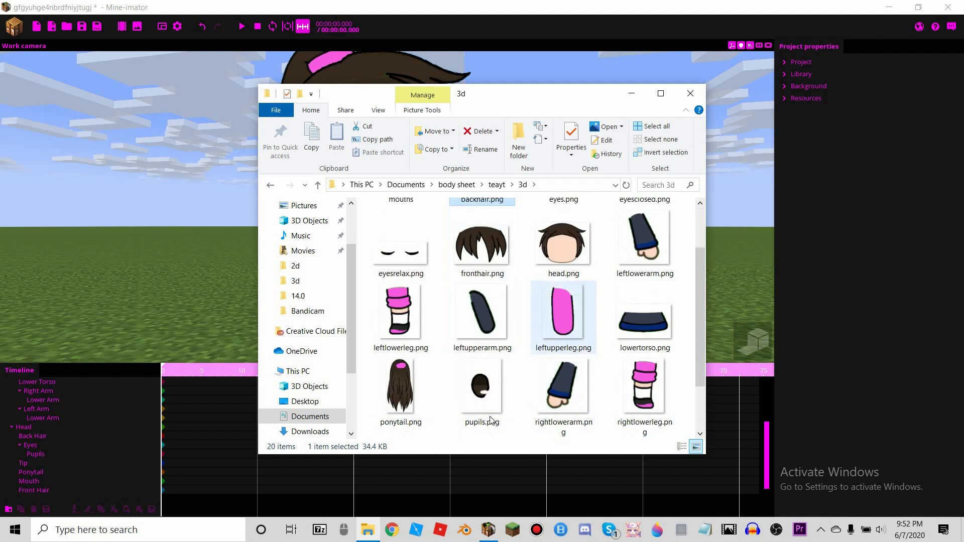
{"action": "scroll", "coordinate": [529, 403], "scroll_direction": "down", "scroll_amount": 1}
{"action": "left_click", "coordinate": [496, 316]}
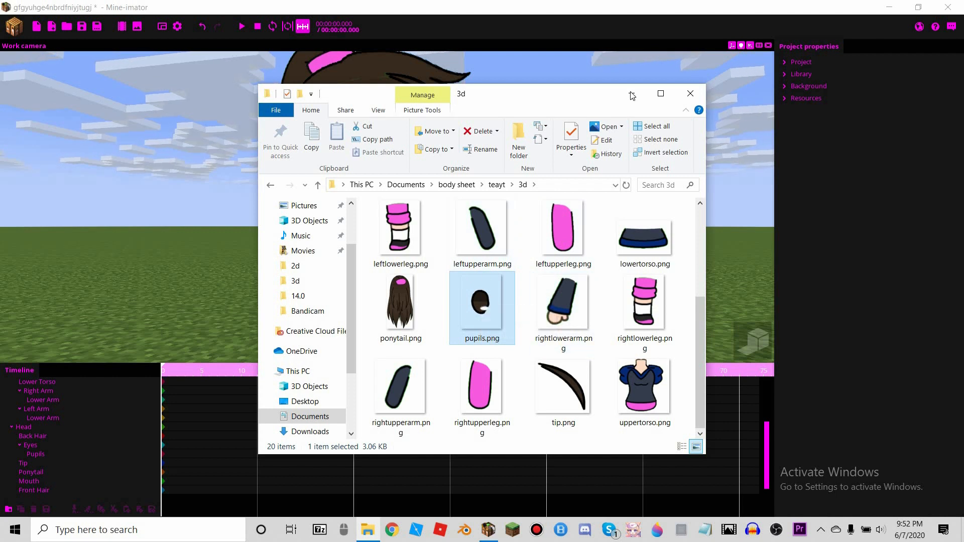
{"action": "left_click", "coordinate": [690, 94]}
Import the teayt character object into the Mine-imator project from the MIOBJECTS folder
{"action": "left_click_drag", "start_coordinate": [348, 226], "coordinate": [346, 249]}
{"action": "right_click_drag", "start_coordinate": [346, 250], "coordinate": [347, 233]}
{"action": "key", "text": "w"}
{"action": "scroll", "coordinate": [357, 271], "scroll_direction": "down", "scroll_amount": 6}
{"action": "right_click_drag", "start_coordinate": [297, 273], "coordinate": [341, 321]}
{"action": "right_click_drag", "start_coordinate": [13, 76], "coordinate": [50, 30]}
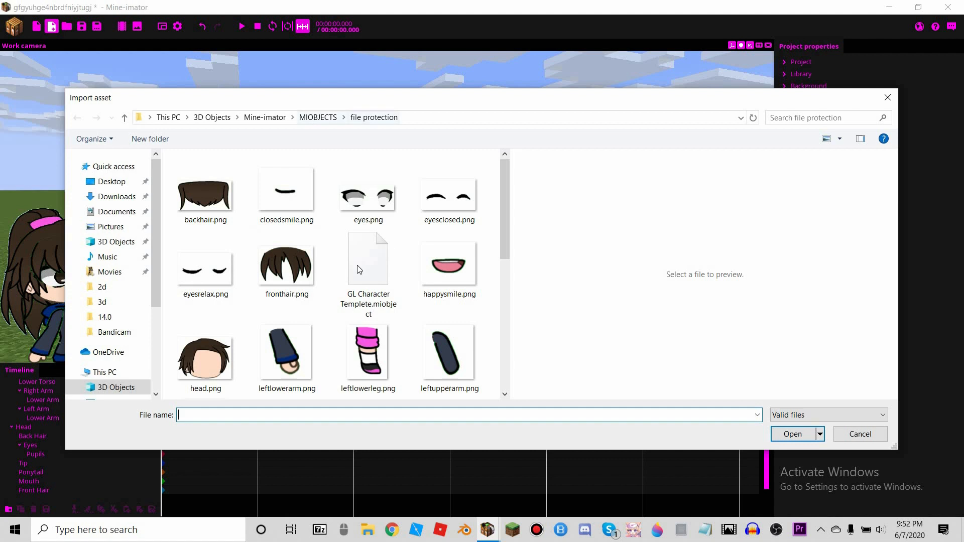
{"action": "key", "text": "alt+Up"}
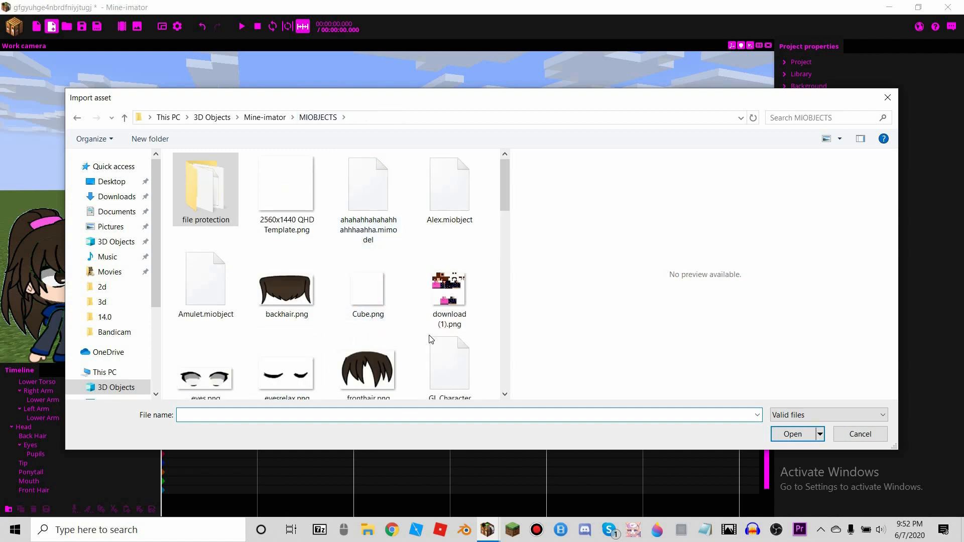
{"action": "scroll", "coordinate": [430, 335], "scroll_direction": "down", "scroll_amount": 2}
{"action": "left_click", "coordinate": [441, 301]}
{"action": "left_click", "coordinate": [803, 434]}
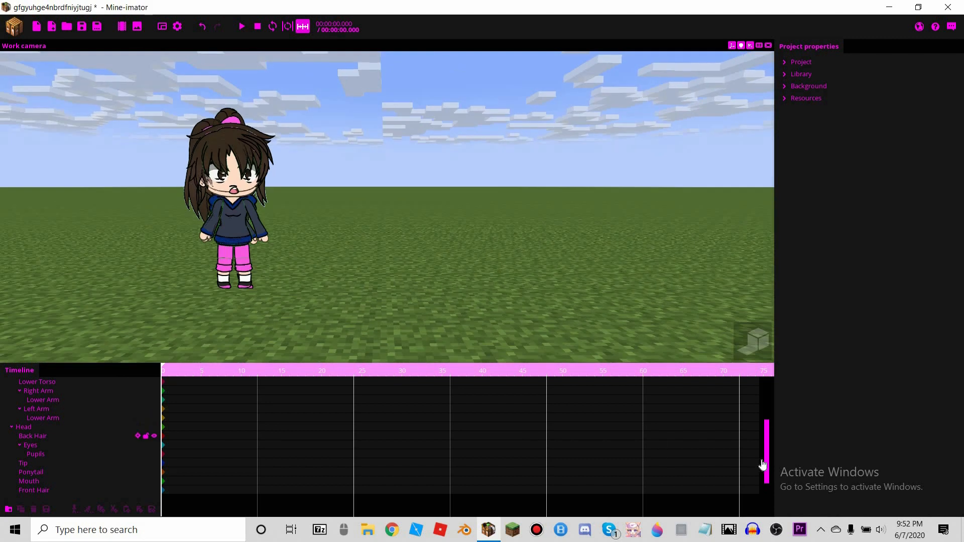
Move the imported teayt character beside the first one, to X 26.57
{"action": "left_click_drag", "start_coordinate": [766, 479], "coordinate": [766, 488]}
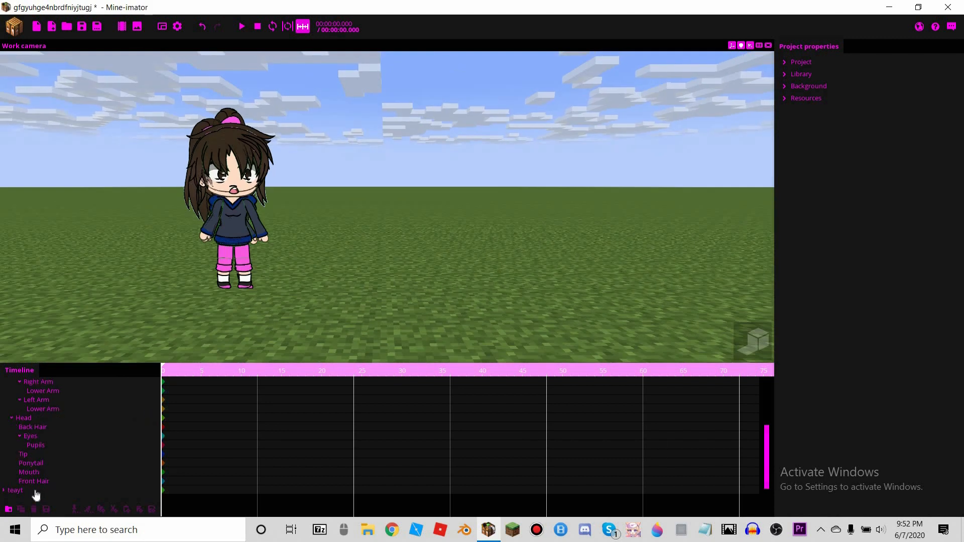
{"action": "left_click", "coordinate": [227, 266]}
{"action": "left_click_drag", "start_coordinate": [233, 288], "coordinate": [349, 287]}
{"action": "left_click_drag", "start_coordinate": [355, 217], "coordinate": [396, 217]}
Compare the imported front-facing character with the three-quarter-view character, up close and side by side
{"action": "scroll", "coordinate": [355, 217], "scroll_direction": "up", "scroll_amount": 3}
{"action": "right_click_drag", "start_coordinate": [356, 217], "coordinate": [400, 187]}
{"action": "left_click_drag", "start_coordinate": [302, 246], "coordinate": [328, 199]}
{"action": "right_click_drag", "start_coordinate": [328, 199], "coordinate": [275, 162]}
{"action": "key", "text": "w"}
{"action": "key", "text": "s"}
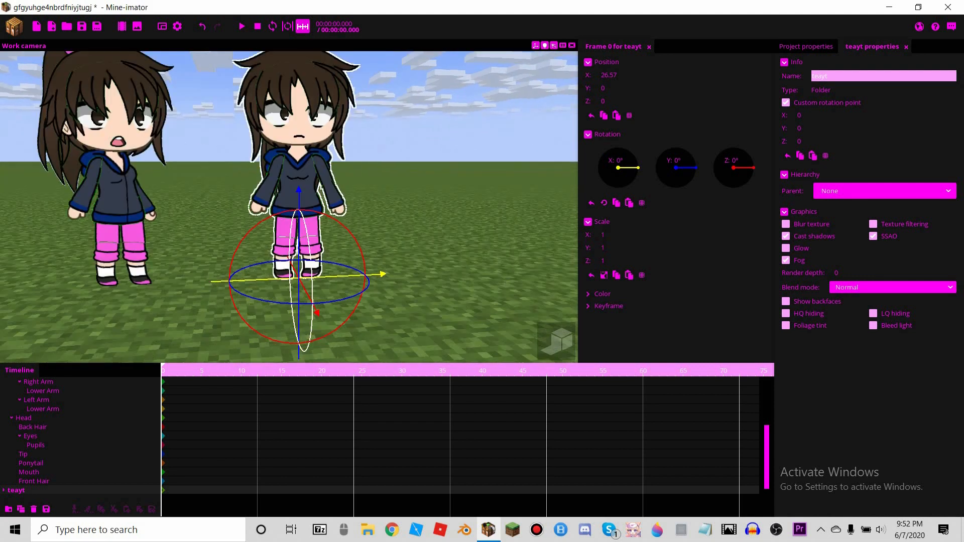
{"action": "right_click_drag", "start_coordinate": [328, 102], "coordinate": [317, 217]}
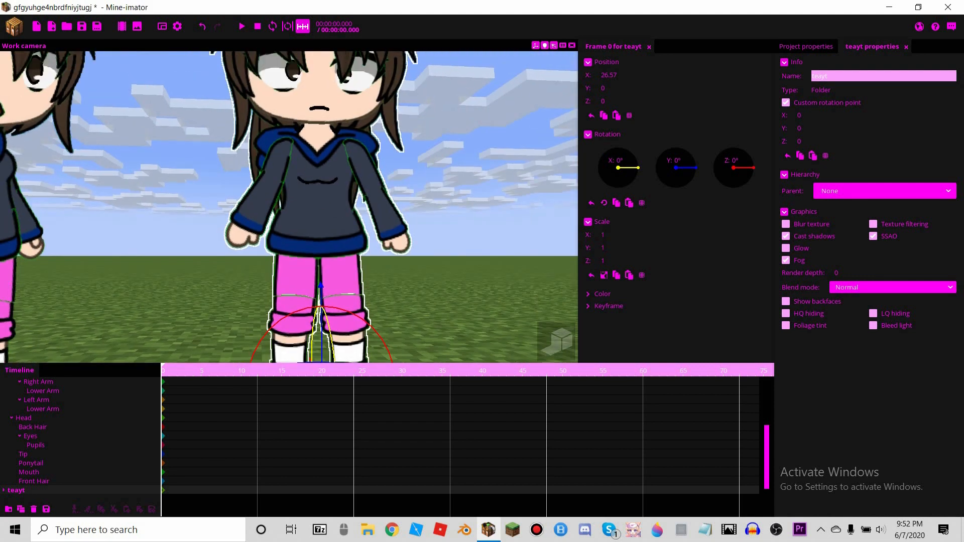
{"action": "left_click", "coordinate": [432, 189]}
{"action": "scroll", "coordinate": [433, 189], "scroll_direction": "down", "scroll_amount": 4}
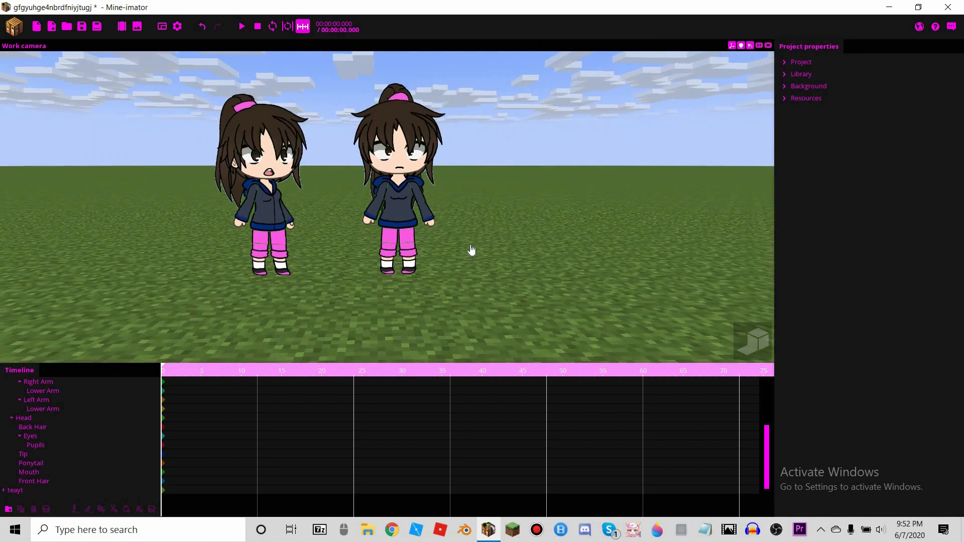
{"action": "left_click_drag", "start_coordinate": [472, 251], "coordinate": [437, 201]}
{"action": "scroll", "coordinate": [513, 224], "scroll_direction": "up", "scroll_amount": 3}
{"action": "left_click_drag", "start_coordinate": [461, 168], "coordinate": [439, 151]}
{"action": "scroll", "coordinate": [398, 183], "scroll_direction": "up", "scroll_amount": 3}
Rotate the imported character's front hair to Z 10.20° in a keyframe at frame 10
{"action": "left_click", "coordinate": [398, 183]}
{"action": "left_click", "coordinate": [411, 136]}
{"action": "left_click", "coordinate": [411, 136]}
{"action": "scroll", "coordinate": [382, 158], "scroll_direction": "up", "scroll_amount": 3}
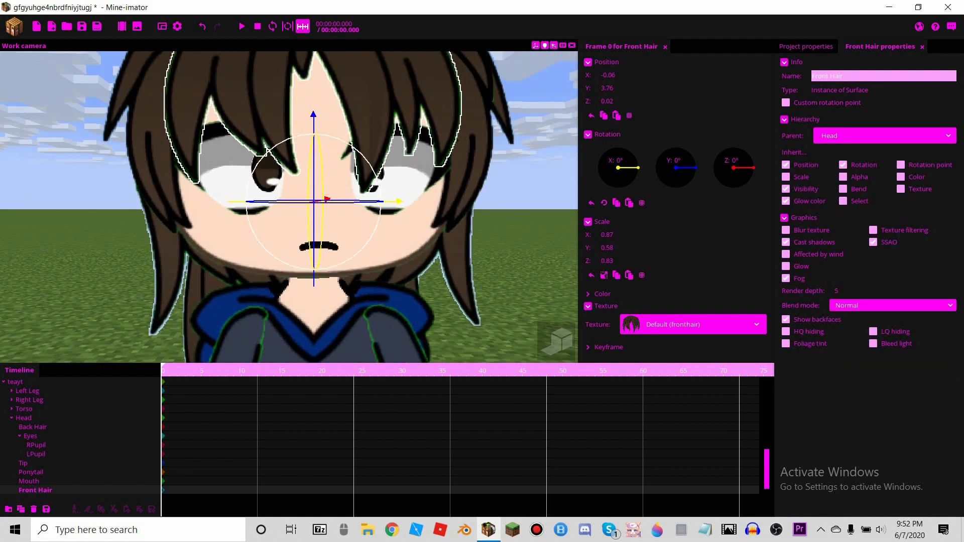
{"action": "left_click_drag", "start_coordinate": [369, 169], "coordinate": [363, 190]}
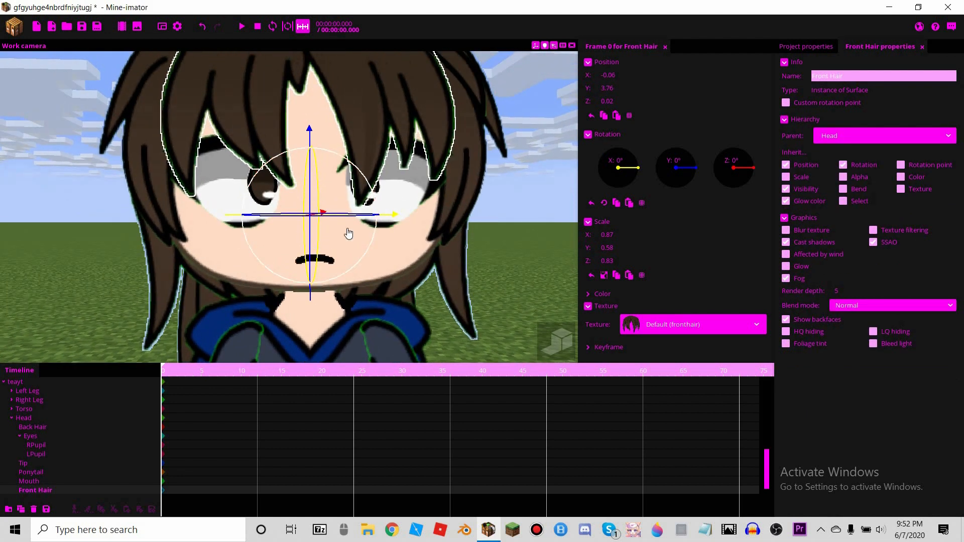
{"action": "left_click", "coordinate": [245, 491]}
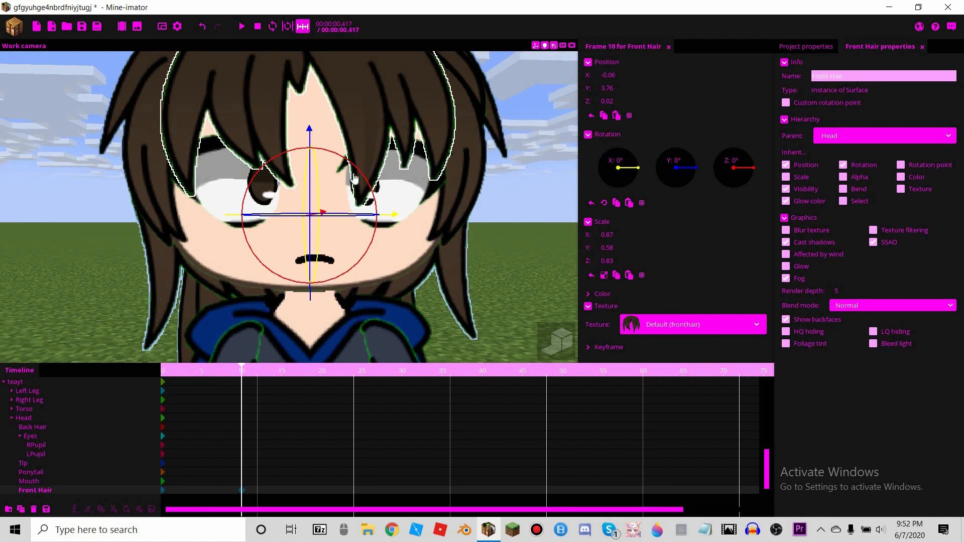
{"action": "left_click_drag", "start_coordinate": [350, 166], "coordinate": [152, 382]}
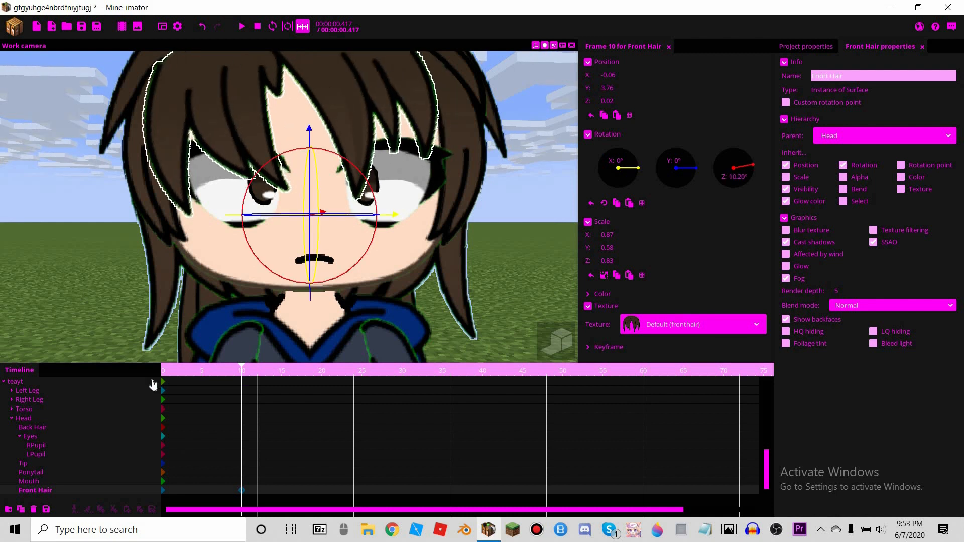
Preview the front hair's rotation animation between frames 0 and 10
{"action": "left_click", "coordinate": [161, 383]}
{"action": "left_click_drag", "start_coordinate": [260, 404], "coordinate": [227, 471]}
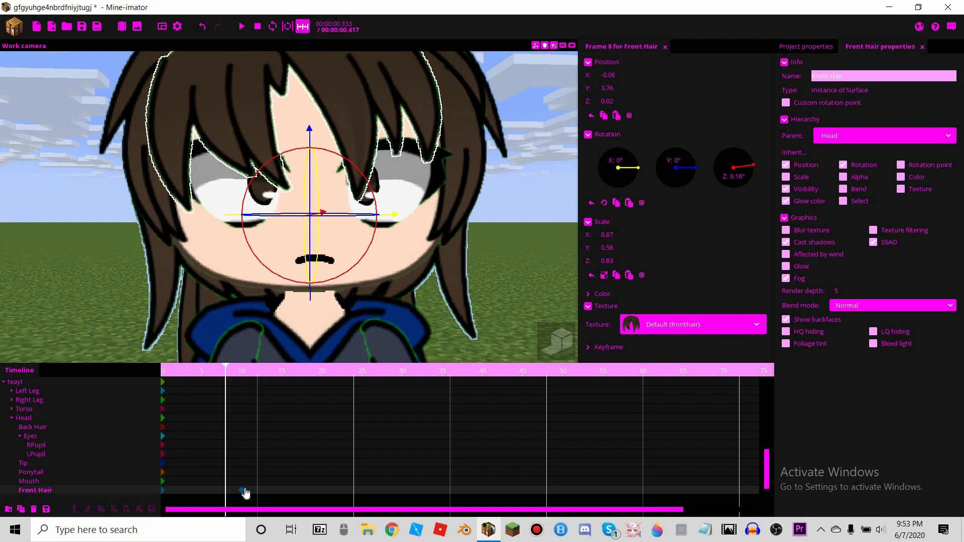
{"action": "key", "text": "space"}
{"action": "left_click_drag", "start_coordinate": [375, 201], "coordinate": [77, 422]}
{"action": "left_click_drag", "start_coordinate": [240, 377], "coordinate": [160, 382]}
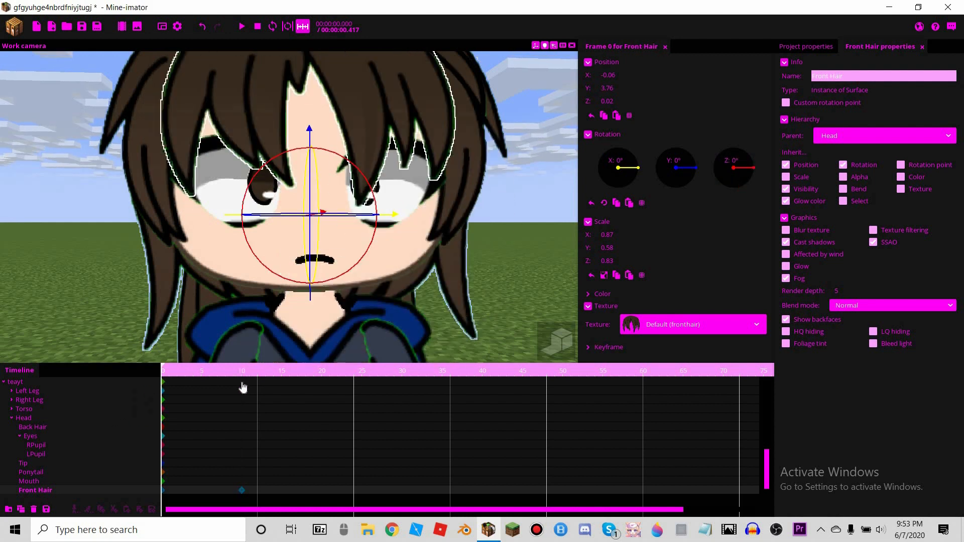
Add front hair keyframes at frame 17 with Z rotation -137.66° and at frame 28, and return to frame 0
{"action": "left_click", "coordinate": [242, 387]}
{"action": "left_click", "coordinate": [298, 497]}
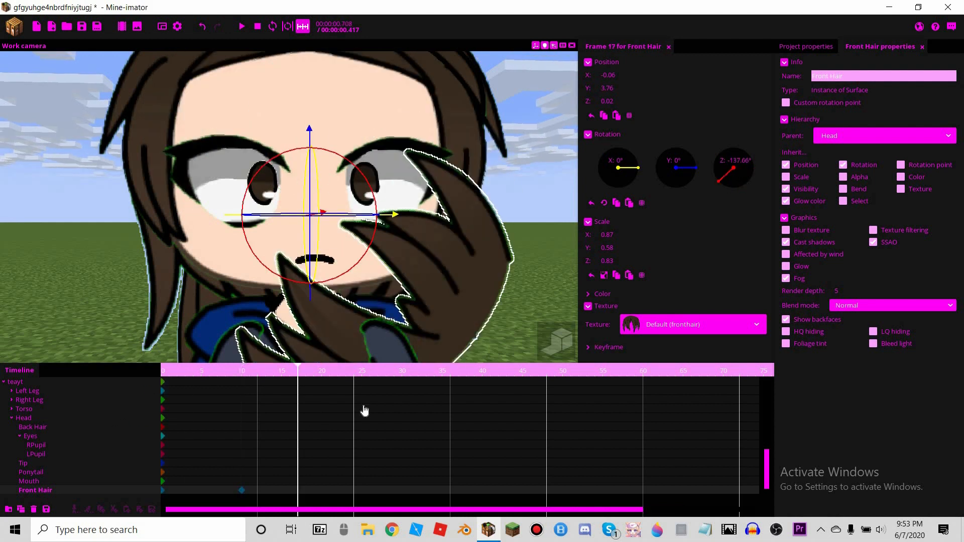
{"action": "left_click", "coordinate": [391, 492]}
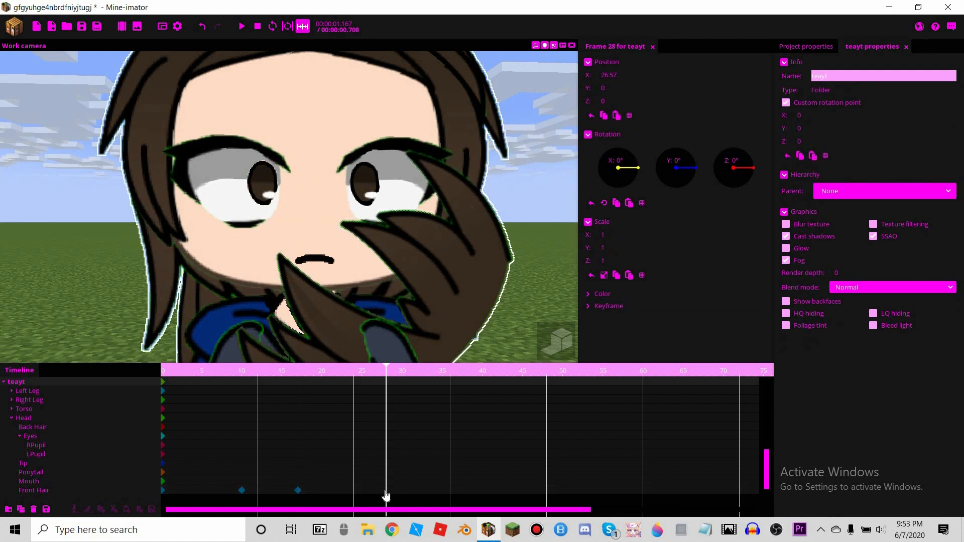
{"action": "left_click", "coordinate": [444, 156]}
{"action": "left_click_drag", "start_coordinate": [65, 192], "coordinate": [267, 58]}
Undo the front hair keyframes at frames 28, 17 and 10, and deselect the hair
{"action": "left_click", "coordinate": [203, 27]}
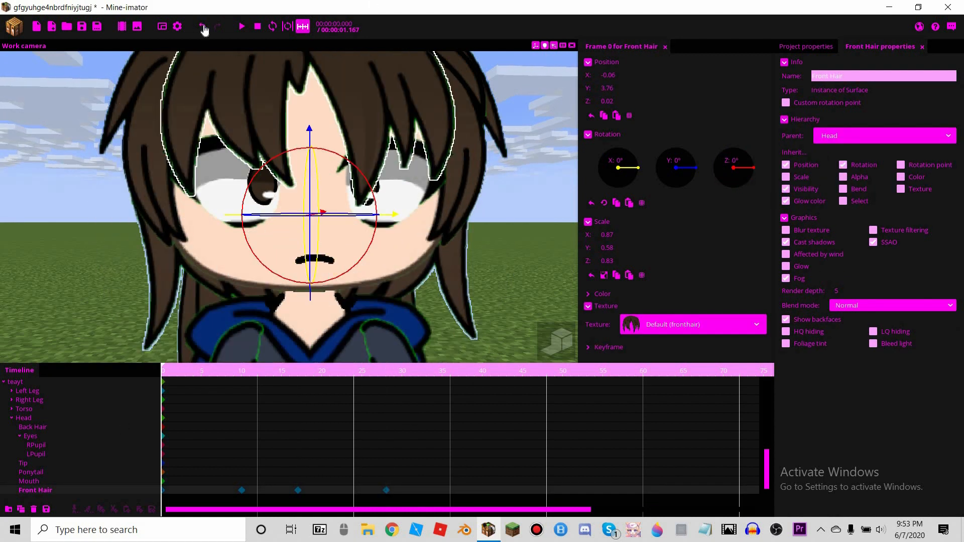
{"action": "left_click", "coordinate": [203, 27]}
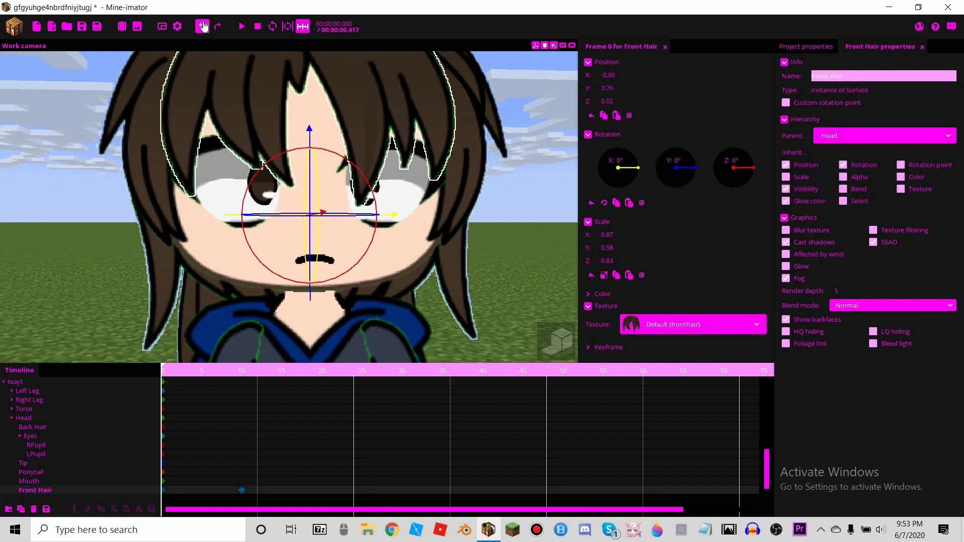
{"action": "left_click", "coordinate": [203, 29]}
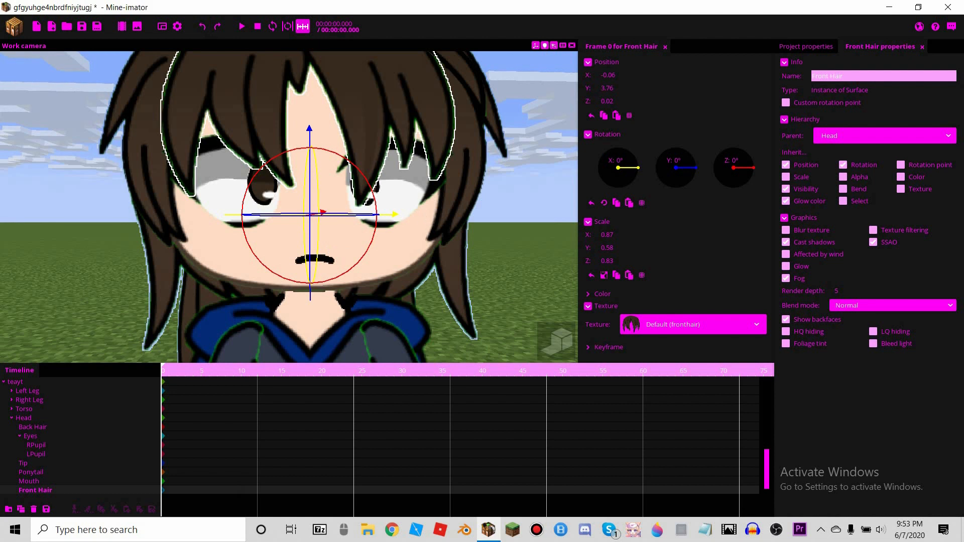
{"action": "scroll", "coordinate": [464, 202], "scroll_direction": "down", "scroll_amount": 4}
{"action": "left_click", "coordinate": [462, 201]}
{"action": "left_click_drag", "start_coordinate": [375, 200], "coordinate": [371, 195]}
{"action": "scroll", "coordinate": [372, 195], "scroll_direction": "down", "scroll_amount": 2}
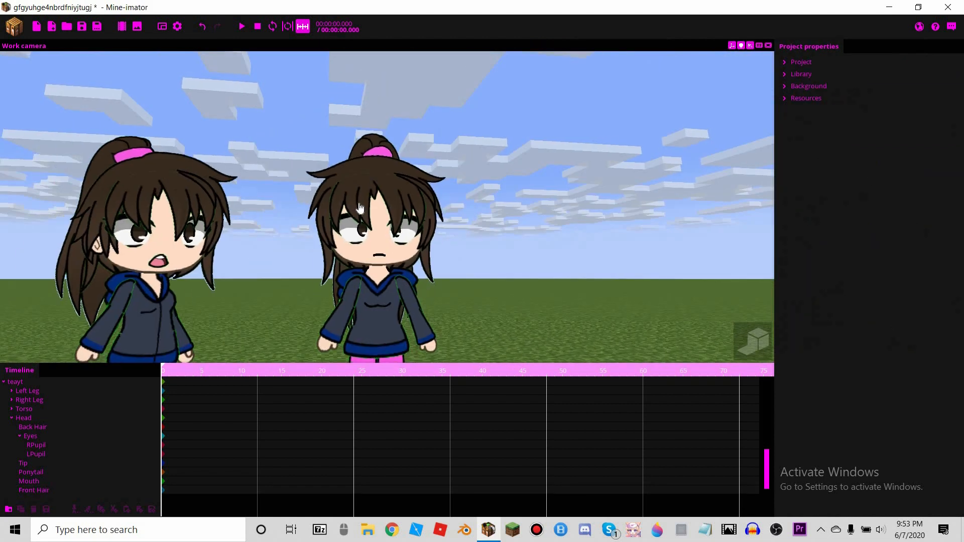
{"action": "left_click_drag", "start_coordinate": [201, 359], "coordinate": [182, 384]}
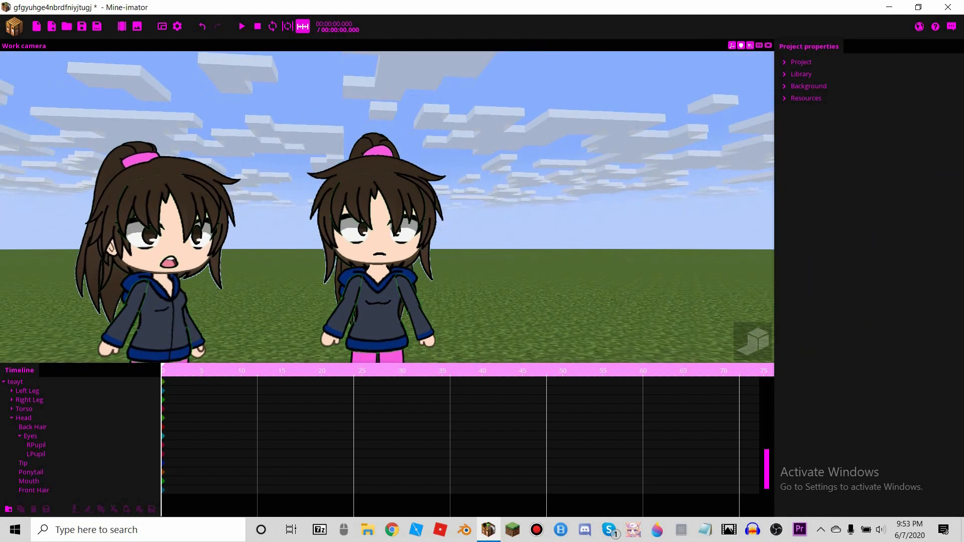
Add a front hair keyframe at frame 7 for the front-facing character
{"action": "left_click_drag", "start_coordinate": [367, 229], "coordinate": [394, 227]}
{"action": "scroll", "coordinate": [408, 262], "scroll_direction": "up", "scroll_amount": 2}
{"action": "scroll", "coordinate": [394, 227], "scroll_direction": "down", "scroll_amount": 4}
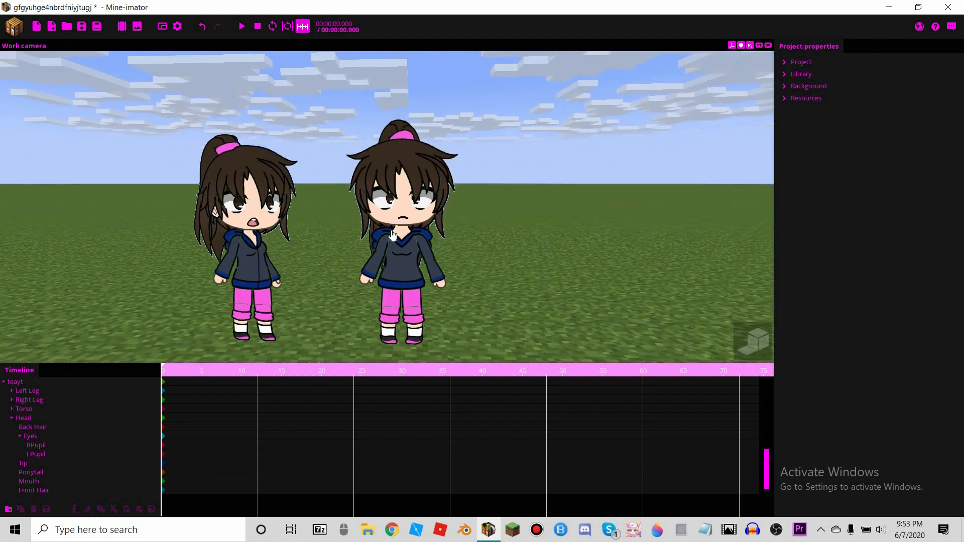
{"action": "left_click", "coordinate": [163, 382]}
{"action": "scroll", "coordinate": [350, 244], "scroll_direction": "up", "scroll_amount": 4}
{"action": "left_click_drag", "start_coordinate": [287, 114], "coordinate": [241, 486]}
{"action": "left_click", "coordinate": [224, 490]}
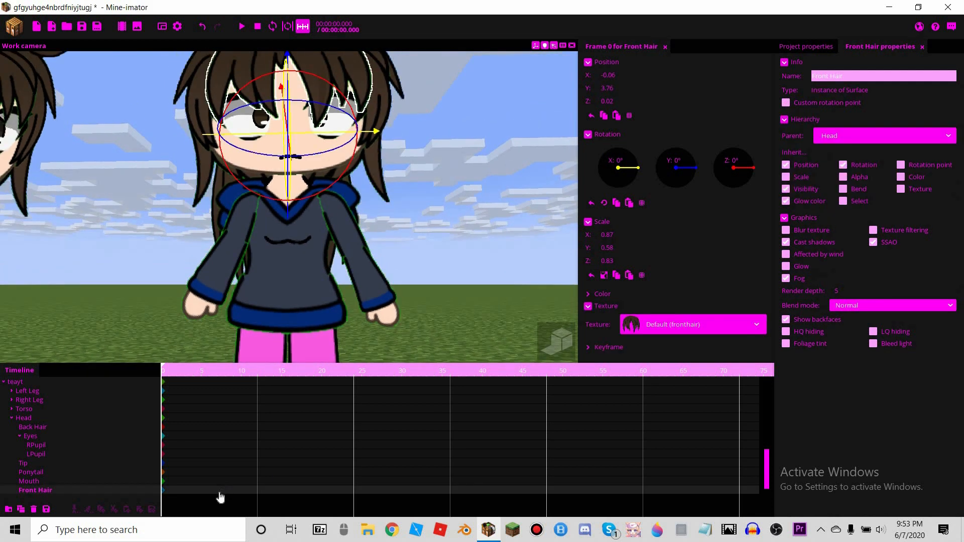
{"action": "left_click", "coordinate": [217, 493]}
{"action": "key", "text": "space"}
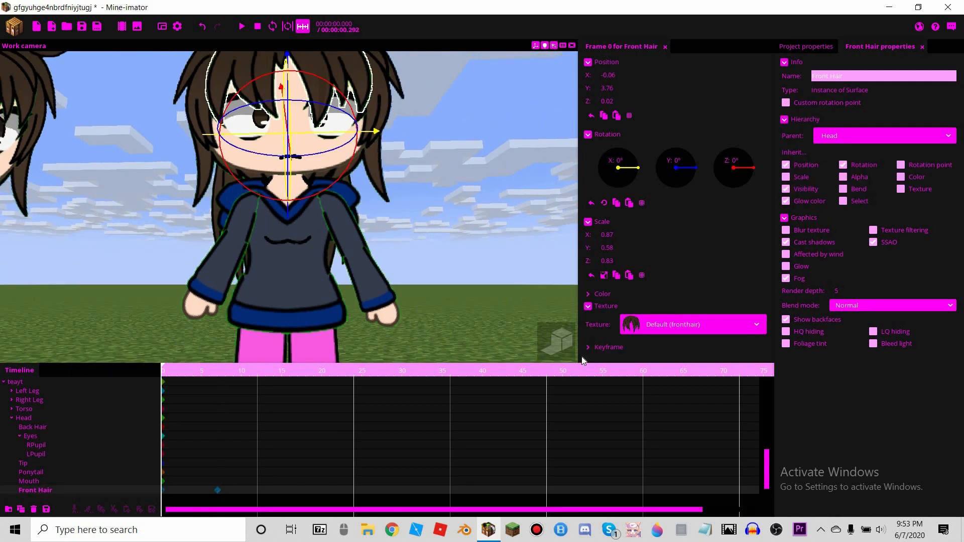
Try the Ease out (elastic) transition on the front hair's frame 0 keyframe, and set it to Ease in and out (circular)
{"action": "scroll", "coordinate": [685, 338], "scroll_direction": "down", "scroll_amount": 1}
{"action": "left_click", "coordinate": [685, 338]}
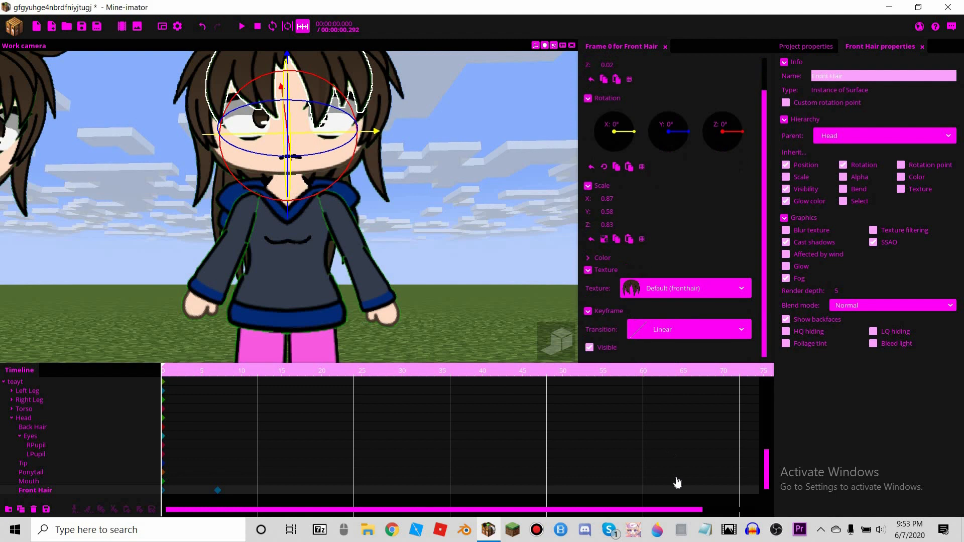
{"action": "scroll", "coordinate": [670, 443], "scroll_direction": "down", "scroll_amount": 3}
{"action": "scroll", "coordinate": [658, 432], "scroll_direction": "down", "scroll_amount": 3}
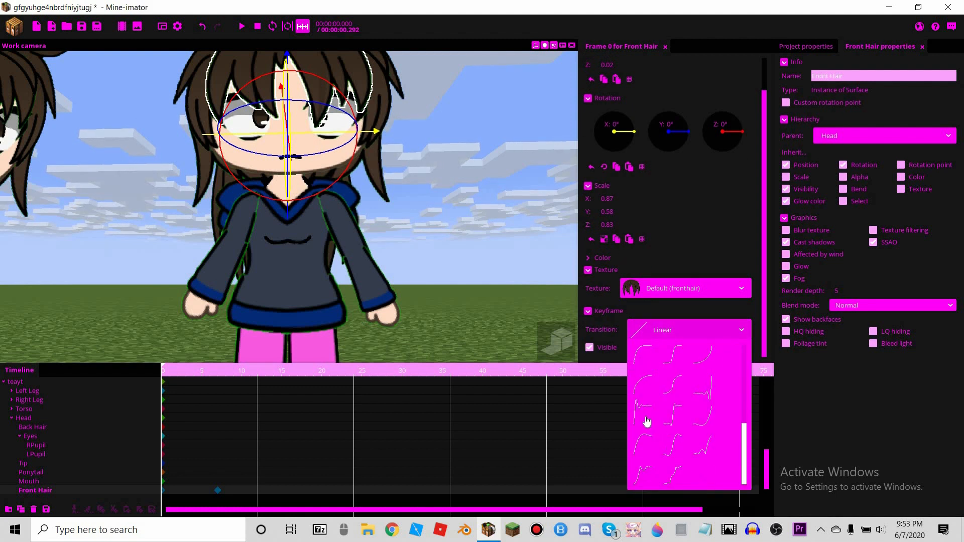
{"action": "left_click", "coordinate": [217, 490]}
{"action": "key", "text": "Return"}
{"action": "left_click", "coordinate": [660, 330]}
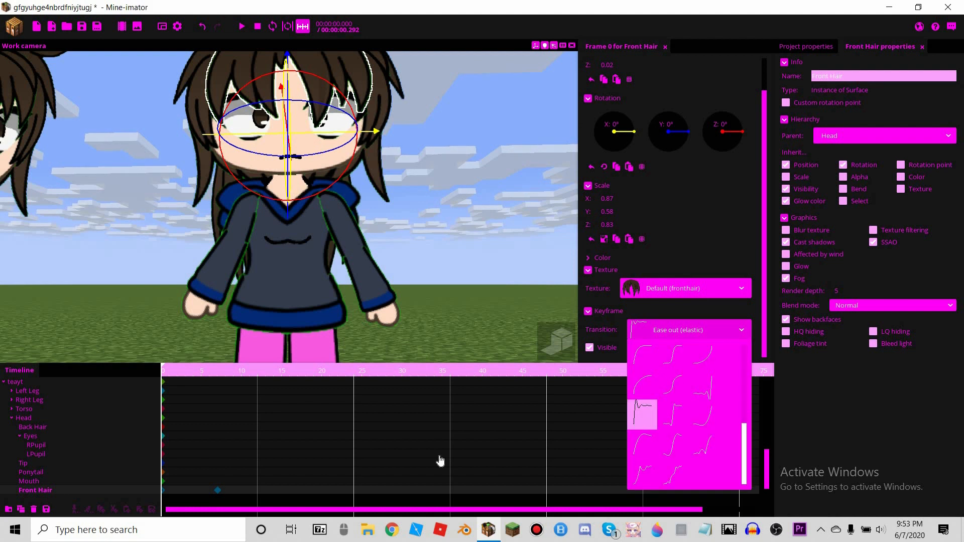
{"action": "left_click", "coordinate": [673, 385]}
Rotate the front hair to Z 4.48° in a frame 12 keyframe with the Ease in and out (circular) transition, and preview the motion
{"action": "left_click_drag", "start_coordinate": [233, 490], "coordinate": [257, 490]}
{"action": "left_click_drag", "start_coordinate": [341, 173], "coordinate": [690, 397]}
{"action": "left_click", "coordinate": [674, 330]}
{"action": "scroll", "coordinate": [676, 450], "scroll_direction": "down", "scroll_amount": 5}
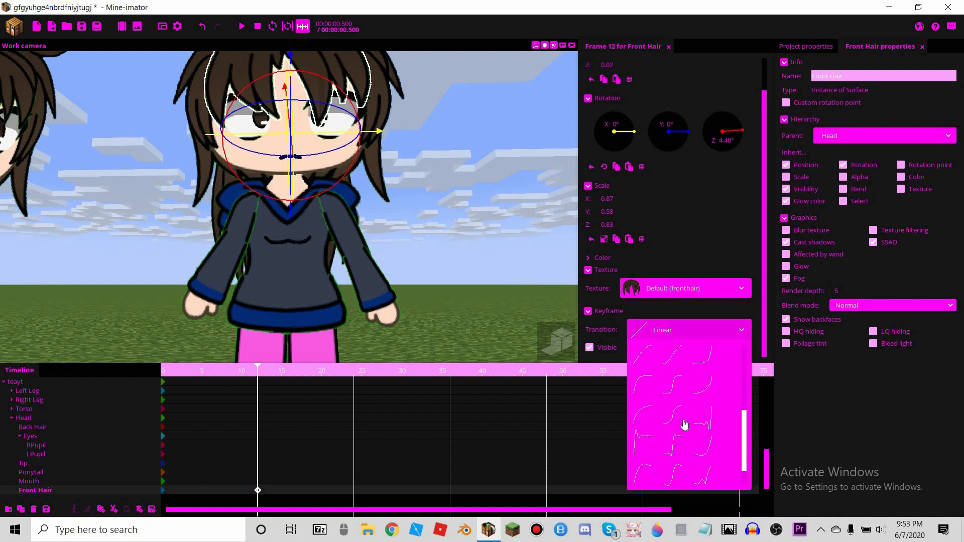
{"action": "left_click", "coordinate": [673, 385]}
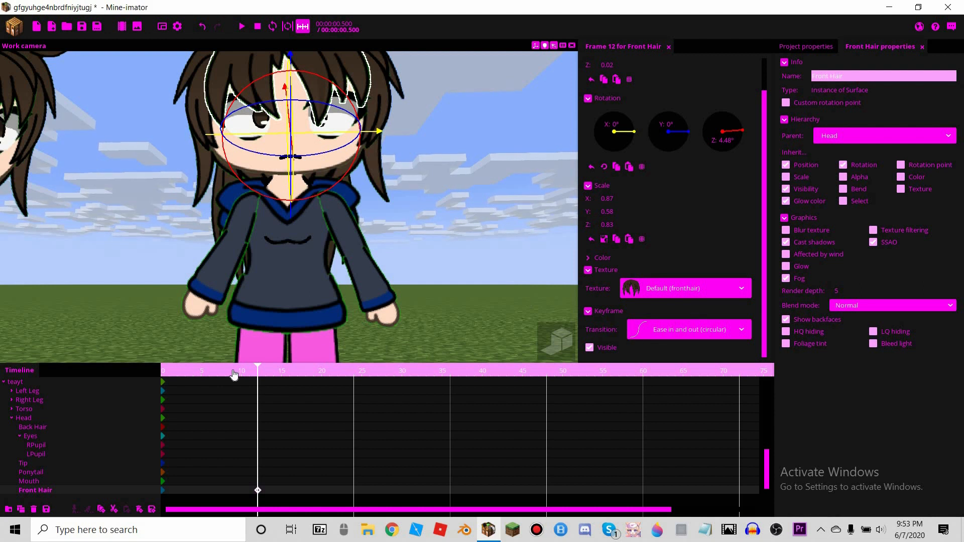
{"action": "key", "text": "Return"}
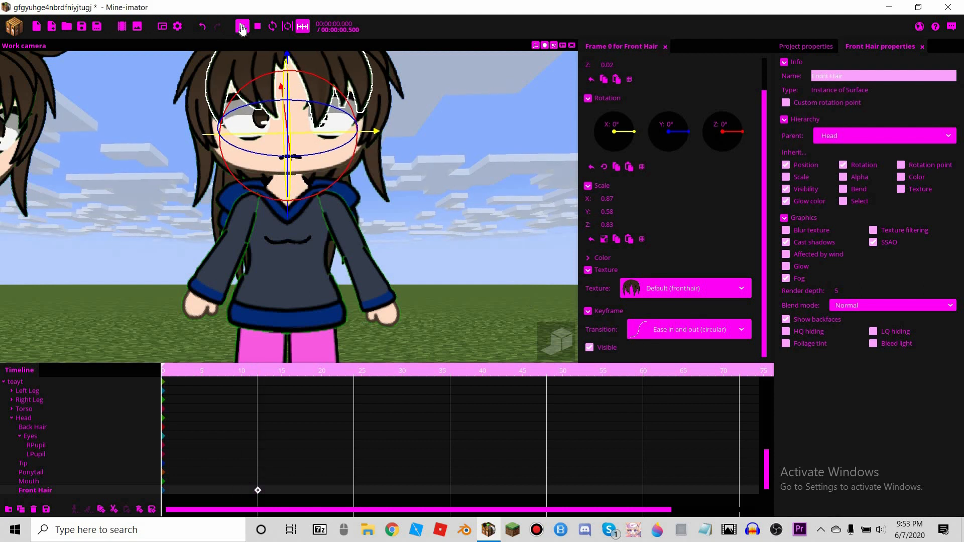
{"action": "left_click", "coordinate": [300, 490]}
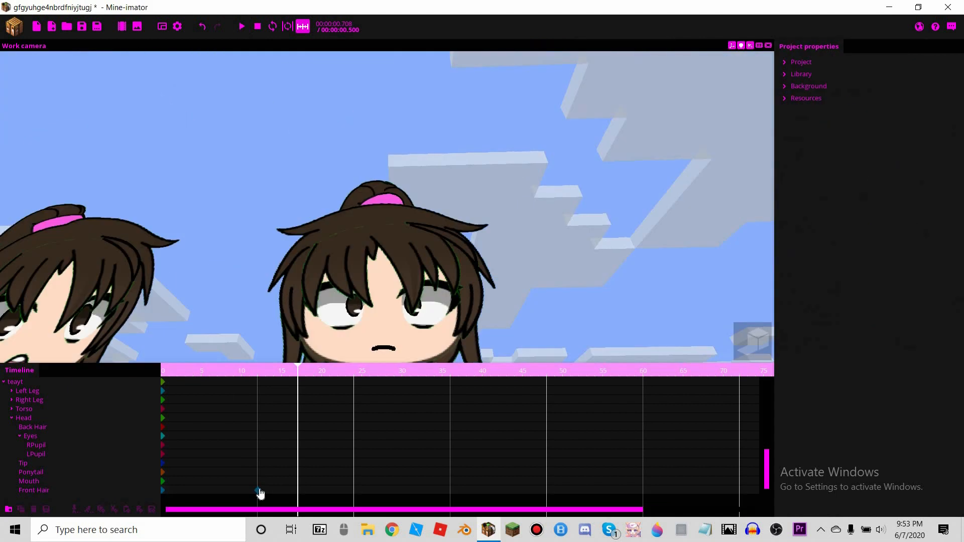
Shift the front hair sideways with Z rotation 7.45° in the frame 12 keyframe, and play the animation from frame 0
{"action": "left_click", "coordinate": [258, 490]}
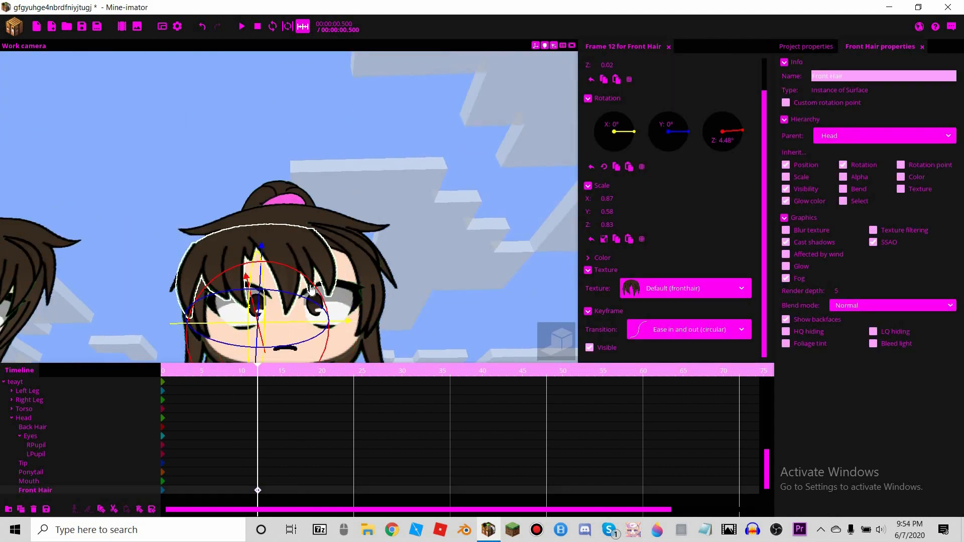
{"action": "key", "text": "Left"}
{"action": "key", "text": "Left"}
{"action": "key", "text": "Left"}
{"action": "key", "text": "Left"}
{"action": "key", "text": "Left"}
{"action": "key", "text": "Left"}
{"action": "key", "text": "Left"}
{"action": "key", "text": "Left"}
{"action": "key", "text": "Left"}
{"action": "key", "text": "Left"}
{"action": "key", "text": "Left"}
{"action": "key", "text": "Left"}
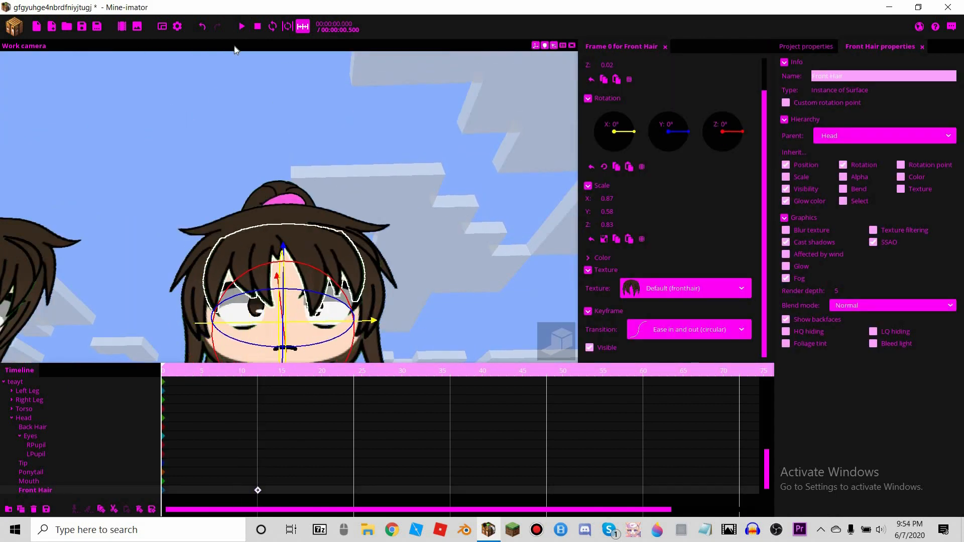
{"action": "left_click", "coordinate": [243, 31]}
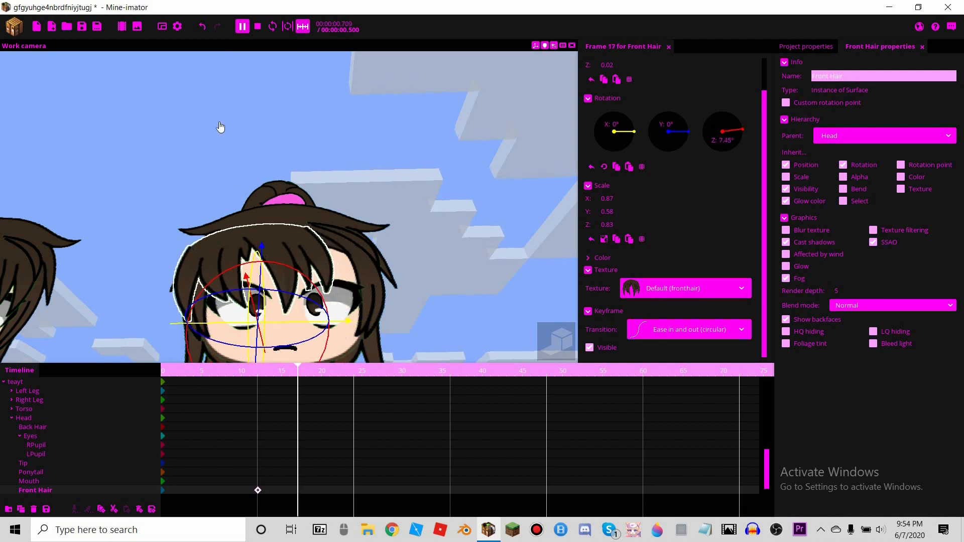
Undo the last rotation and position changes of the front hair
{"action": "left_click", "coordinate": [203, 28]}
{"action": "left_click", "coordinate": [203, 28]}
{"action": "left_click", "coordinate": [203, 27]}
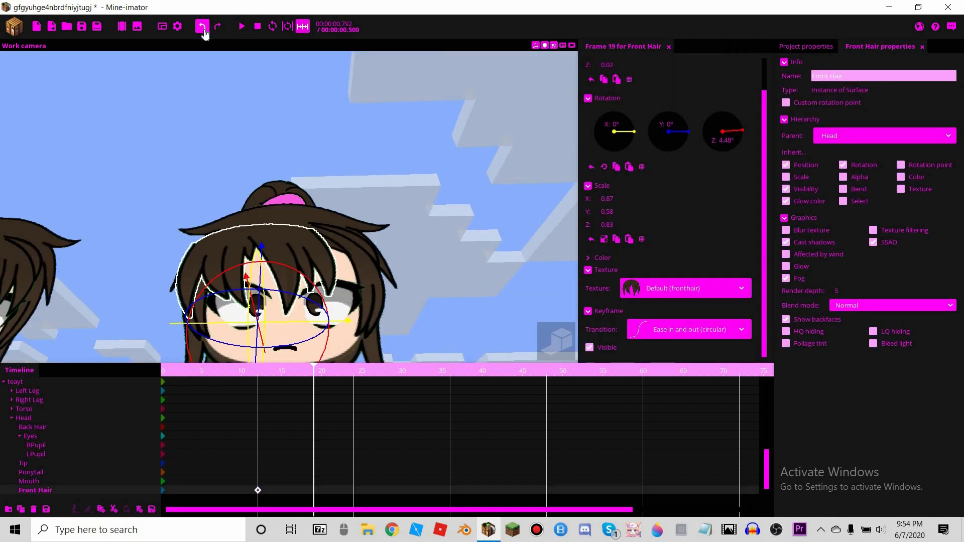
{"action": "left_click", "coordinate": [204, 28]}
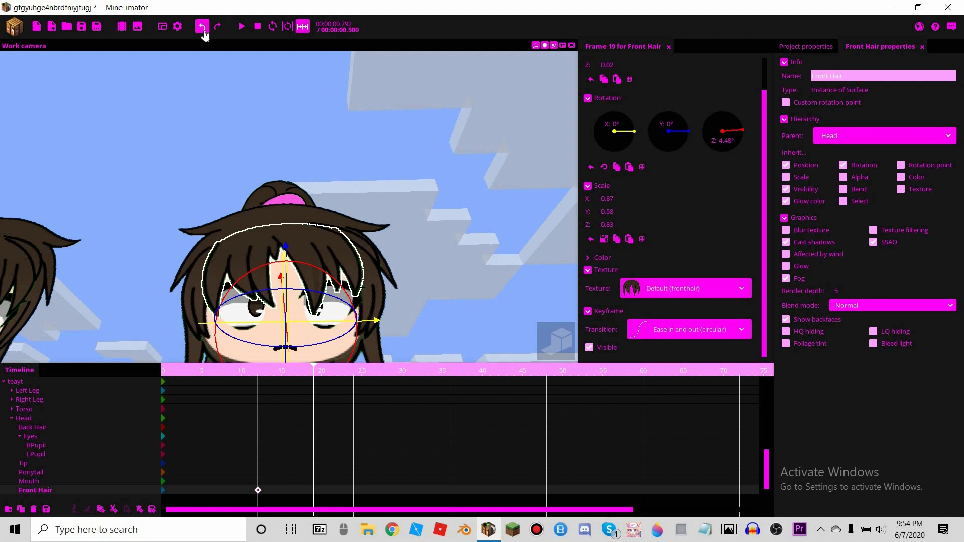
{"action": "left_click", "coordinate": [203, 29]}
Delete the front hair keyframe at frame 12
{"action": "key", "text": "space"}
{"action": "scroll", "coordinate": [209, 306], "scroll_direction": "down", "scroll_amount": 3}
{"action": "left_click_drag", "start_coordinate": [442, 201], "coordinate": [465, 206]}
{"action": "scroll", "coordinate": [444, 231], "scroll_direction": "down", "scroll_amount": 3}
{"action": "right_click_drag", "start_coordinate": [465, 207], "coordinate": [466, 204]}
{"action": "key", "text": "w"}
{"action": "left_click_drag", "start_coordinate": [465, 207], "coordinate": [241, 102]}
{"action": "left_click", "coordinate": [430, 242]}
{"action": "scroll", "coordinate": [256, 488], "scroll_direction": "down", "scroll_amount": 5}
{"action": "left_click", "coordinate": [258, 489]}
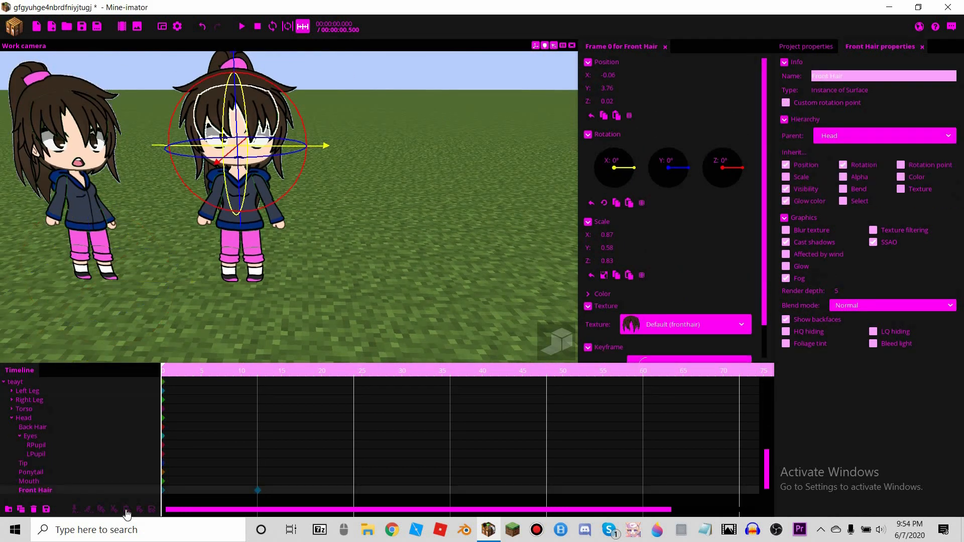
{"action": "left_click", "coordinate": [258, 490]}
{"action": "left_click", "coordinate": [140, 509]}
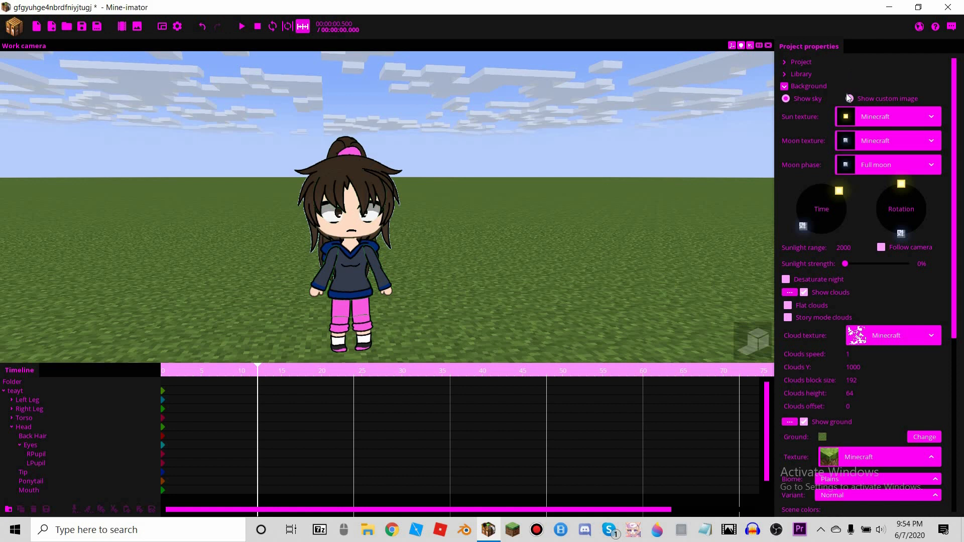
Switch the project background from the sky to a custom image
{"action": "left_click", "coordinate": [850, 98]}
{"action": "left_click", "coordinate": [842, 119]}
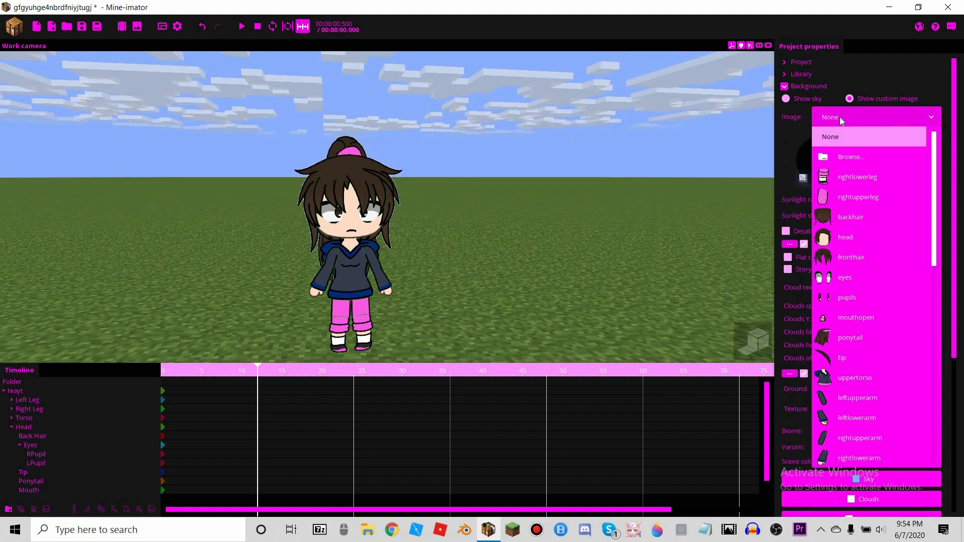
{"action": "left_click", "coordinate": [489, 315]}
{"action": "scroll", "coordinate": [487, 311], "scroll_direction": "up", "scroll_amount": 6}
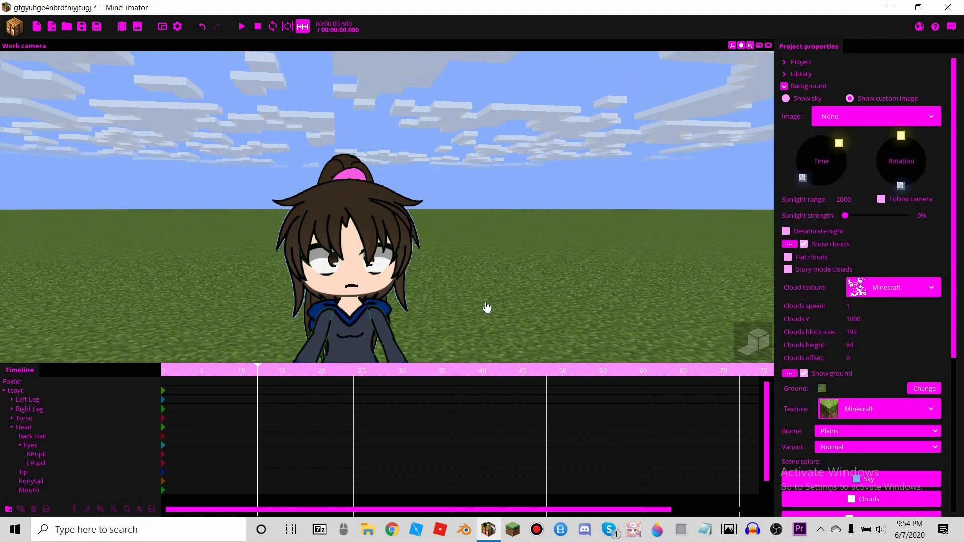
{"action": "key", "text": "w"}
{"action": "right_click_drag", "start_coordinate": [487, 307], "coordinate": [487, 384]}
{"action": "left_click", "coordinate": [875, 109]}
{"action": "left_click", "coordinate": [872, 103]}
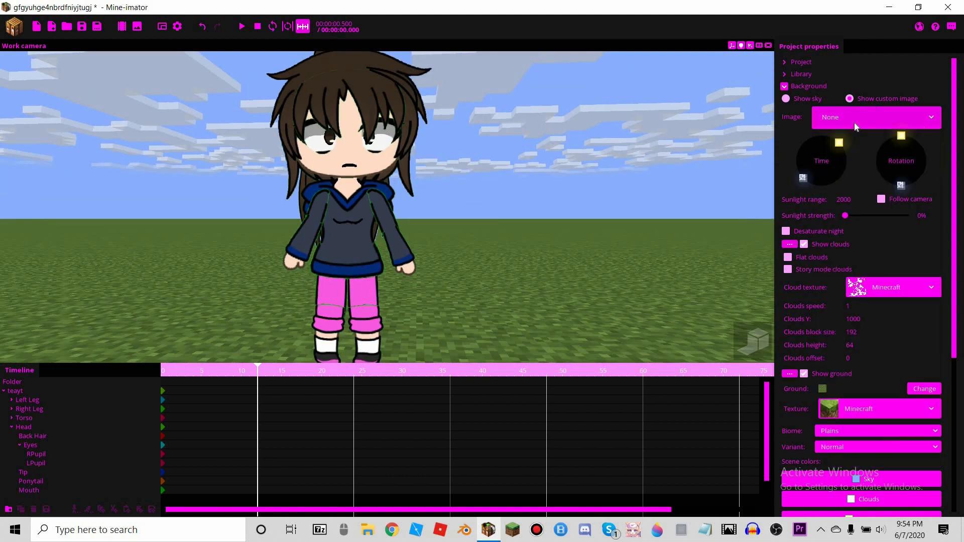
Browse for a background image, search the Documents folder for "synth" and load synth.jpg
{"action": "left_click", "coordinate": [877, 117]}
{"action": "left_click", "coordinate": [869, 153]}
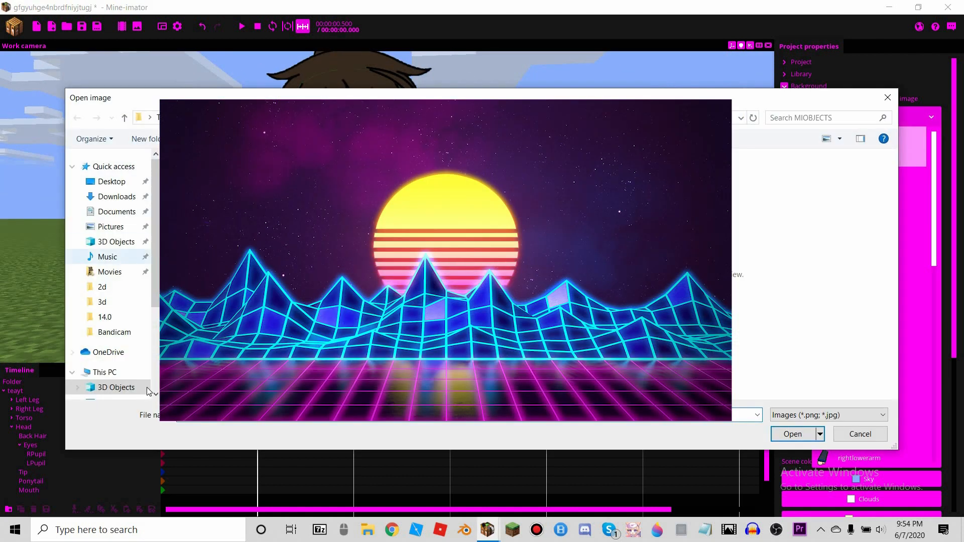
{"action": "scroll", "coordinate": [121, 387], "scroll_direction": "down", "scroll_amount": 1}
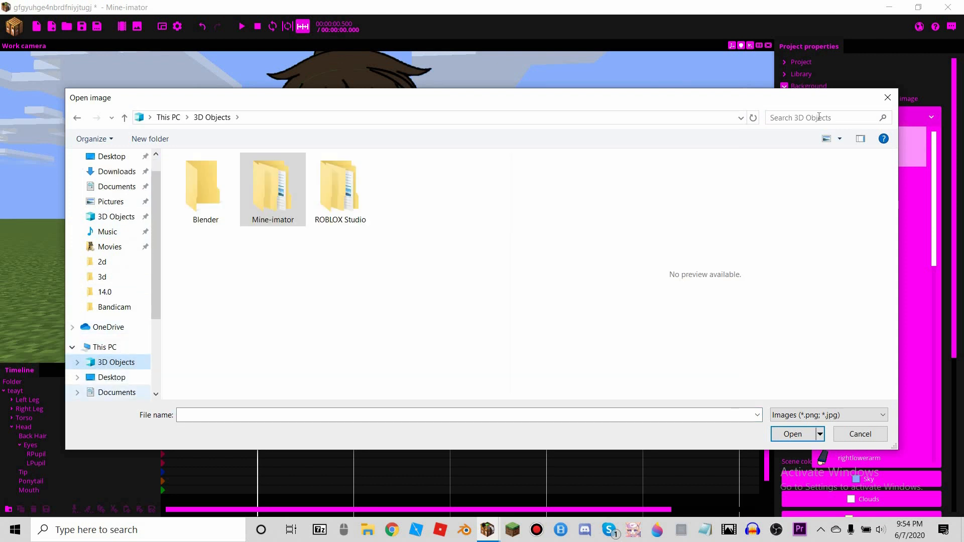
{"action": "left_click", "coordinate": [116, 392]}
{"action": "left_click", "coordinate": [825, 116]}
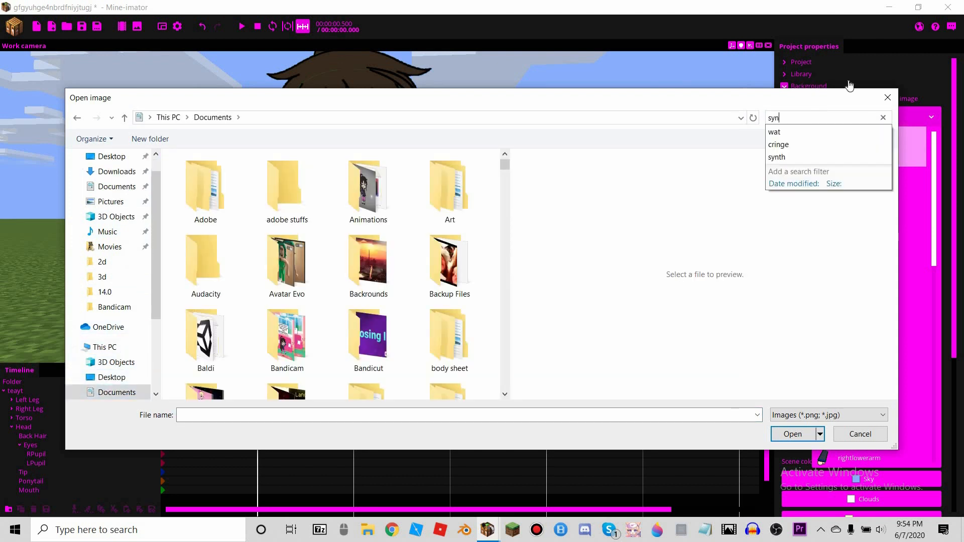
{"action": "left_click", "coordinate": [208, 211]}
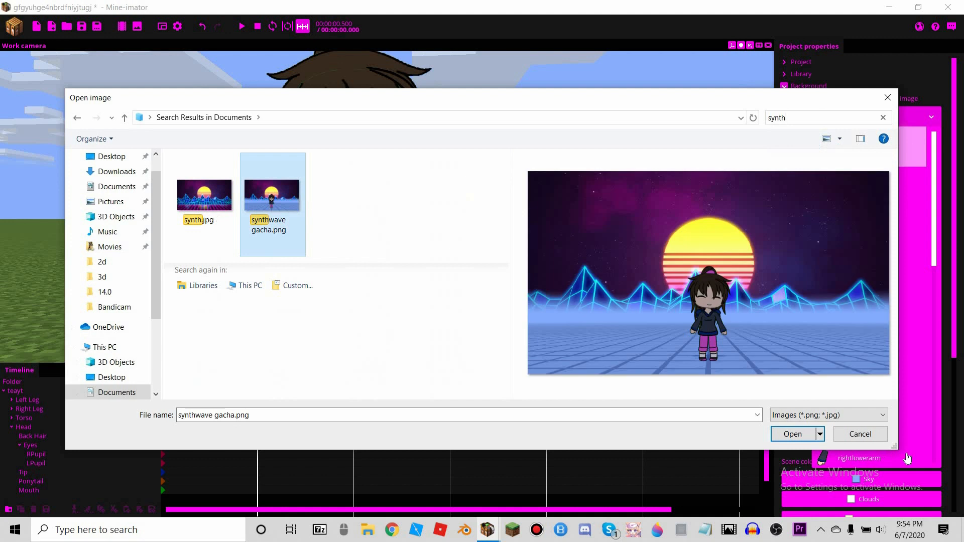
{"action": "key", "text": "Return"}
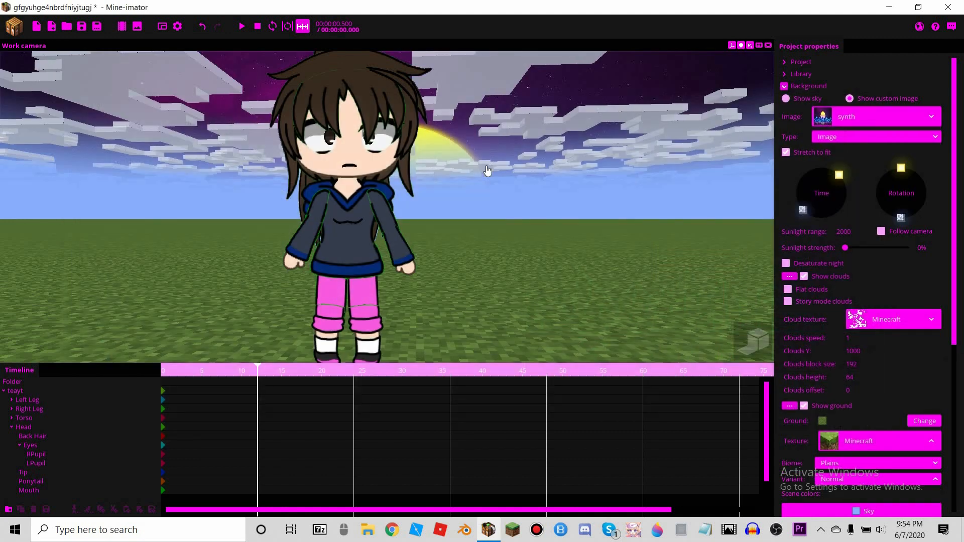
Examine the character against the synth background from different camera angles and distances
{"action": "scroll", "coordinate": [884, 386], "scroll_direction": "down", "scroll_amount": 5}
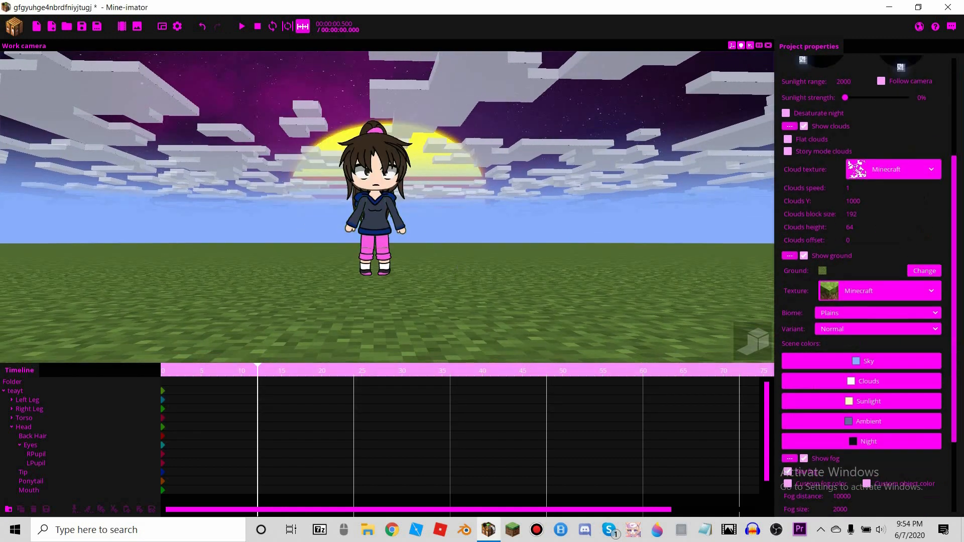
{"action": "left_click_drag", "start_coordinate": [448, 234], "coordinate": [1, 50]}
{"action": "scroll", "coordinate": [448, 235], "scroll_direction": "up", "scroll_amount": 5}
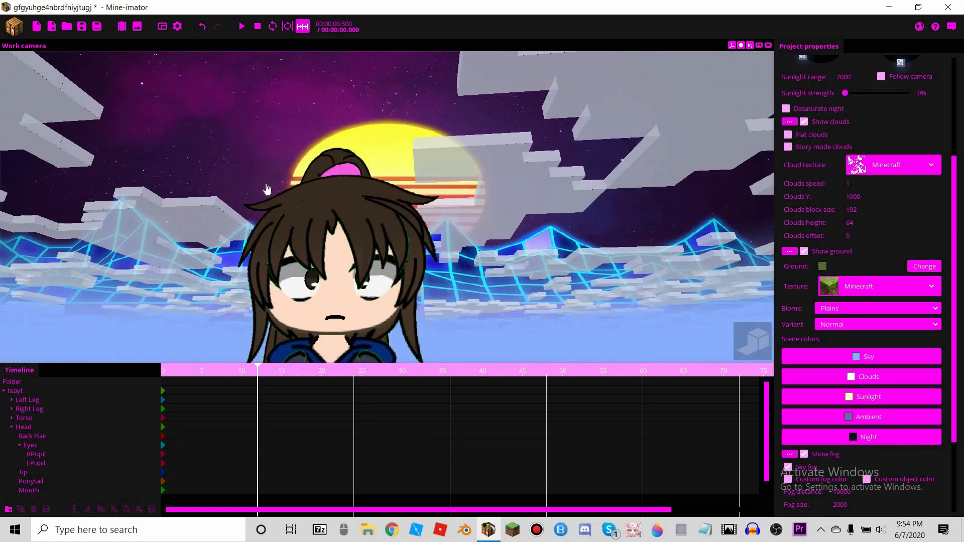
{"action": "scroll", "coordinate": [256, 174], "scroll_direction": "down", "scroll_amount": 3}
{"action": "left_click_drag", "start_coordinate": [256, 126], "coordinate": [232, 167]}
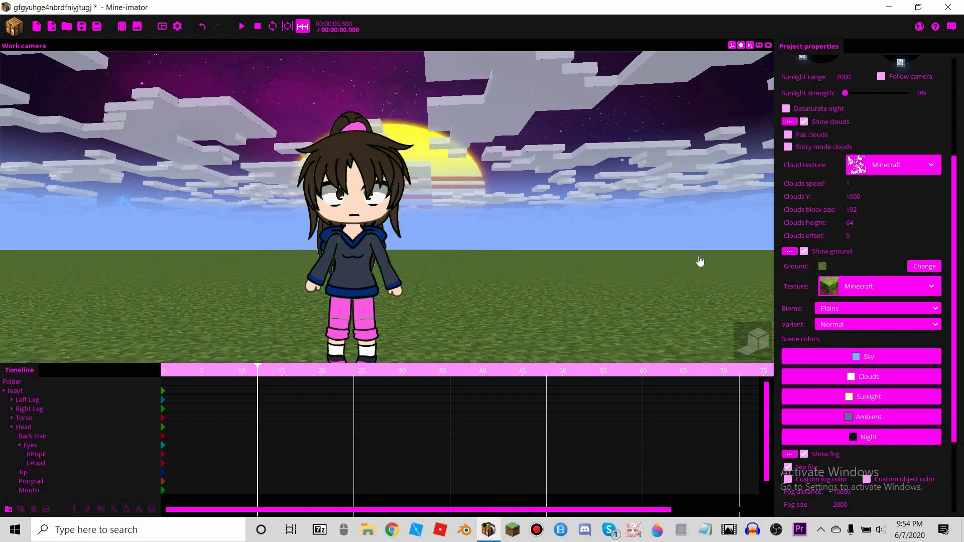
{"action": "left_click_drag", "start_coordinate": [447, 216], "coordinate": [453, 154]}
{"action": "left_click_drag", "start_coordinate": [355, 172], "coordinate": [515, 160]}
{"action": "scroll", "coordinate": [499, 164], "scroll_direction": "up", "scroll_amount": 6}
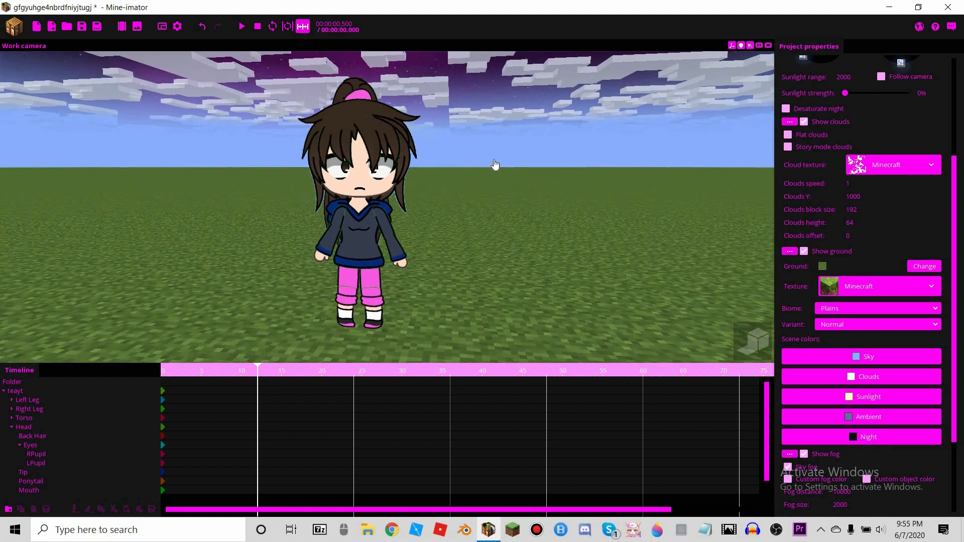
Select the eyes and set their frame 0 keyframe transition to Ease in and out (circular)
{"action": "left_click_drag", "start_coordinate": [409, 196], "coordinate": [355, 203]}
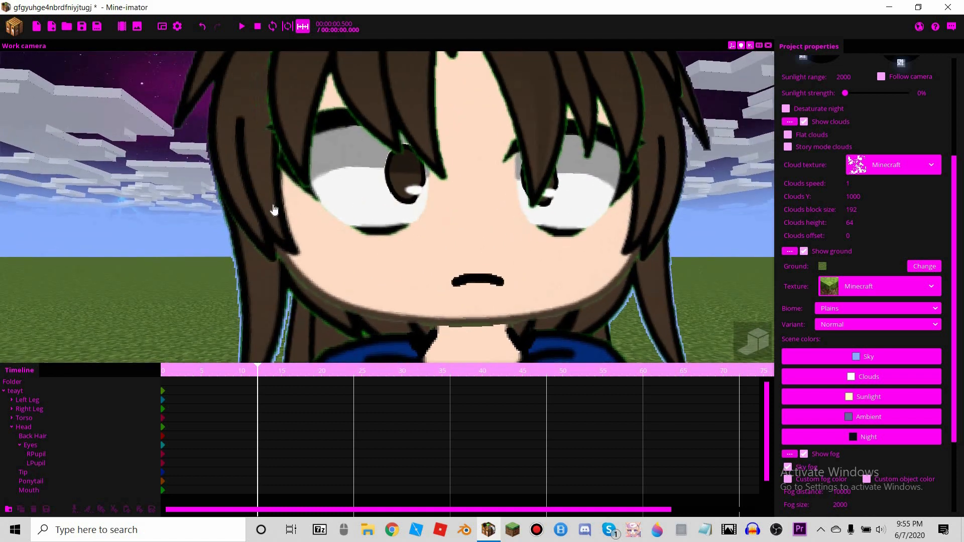
{"action": "left_click", "coordinate": [453, 190]}
{"action": "left_click_drag", "start_coordinate": [481, 196], "coordinate": [451, 157]}
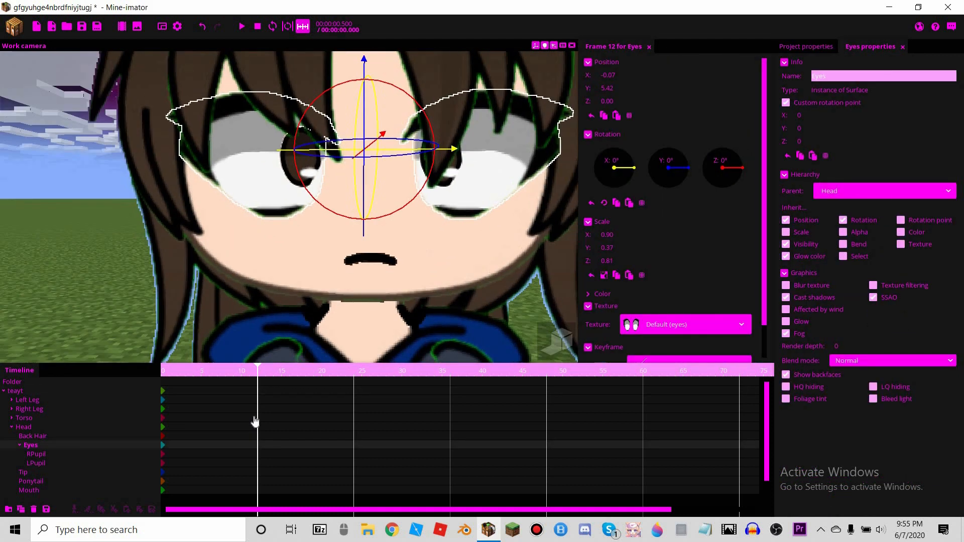
{"action": "right_click", "coordinate": [708, 372]}
{"action": "left_click", "coordinate": [663, 359]}
{"action": "scroll", "coordinate": [673, 442], "scroll_direction": "down", "scroll_amount": 3}
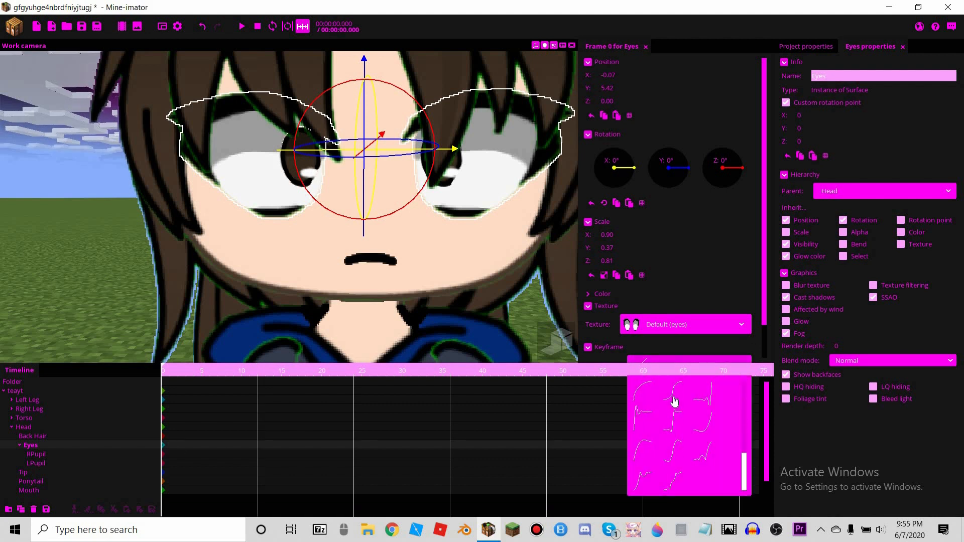
{"action": "left_click", "coordinate": [671, 388]}
{"action": "scroll", "coordinate": [688, 301], "scroll_direction": "down", "scroll_amount": 1}
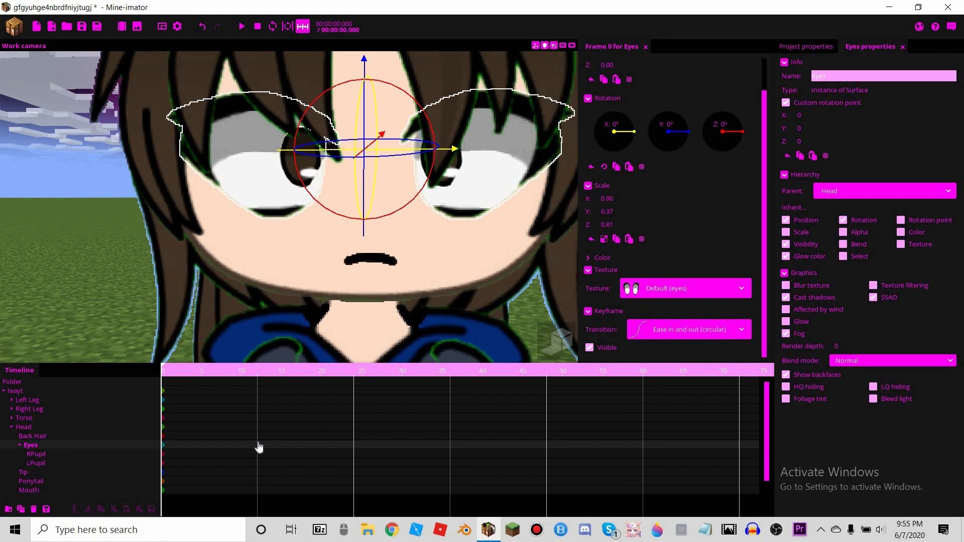
Add an eyes keyframe at frame 12 with the eyes moved slightly sideways and lower on the face
{"action": "key", "text": "ctrl+v"}
{"action": "left_click_drag", "start_coordinate": [282, 150], "coordinate": [272, 150]}
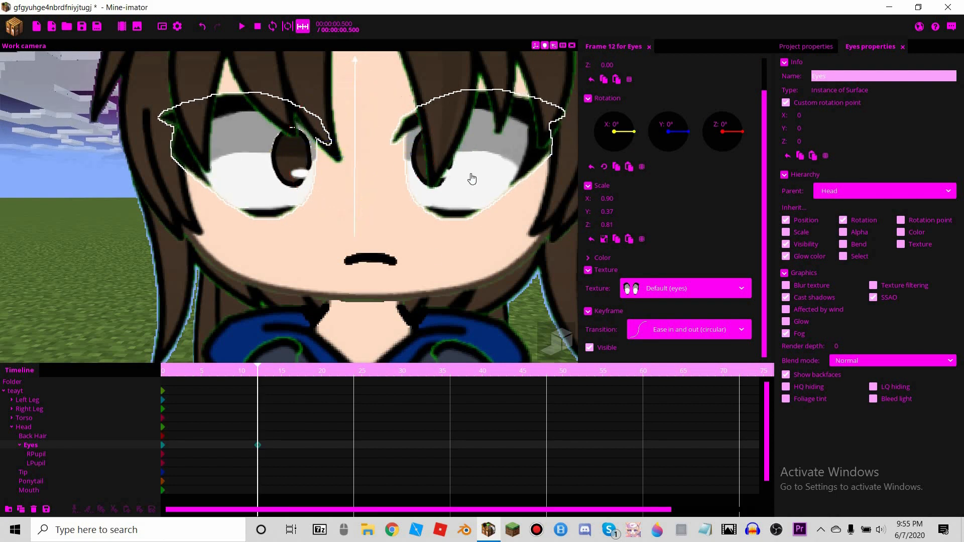
{"action": "left_click_drag", "start_coordinate": [354, 90], "coordinate": [355, 111]}
{"action": "left_click_drag", "start_coordinate": [435, 172], "coordinate": [425, 172]}
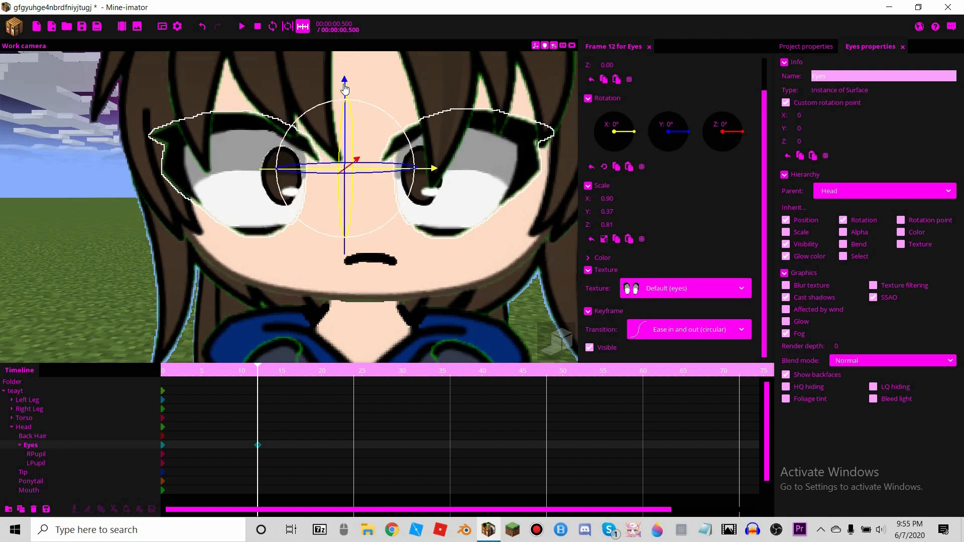
Raise the eyes slightly at frame 12 and add a front hair keyframe there with the hair shifted slightly sideways and down
{"action": "left_click_drag", "start_coordinate": [344, 82], "coordinate": [345, 74]}
{"action": "right_click_drag", "start_coordinate": [314, 292], "coordinate": [316, 262]}
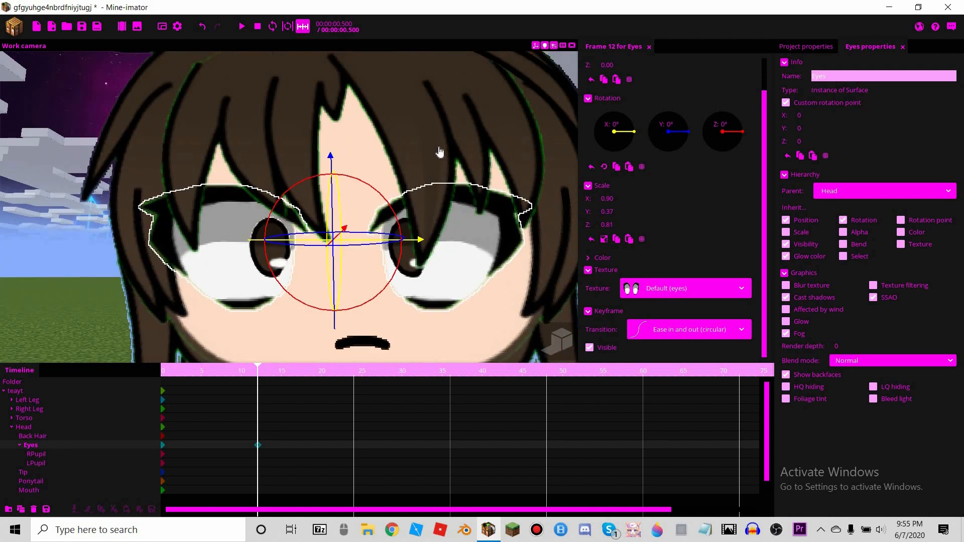
{"action": "left_click", "coordinate": [227, 284]}
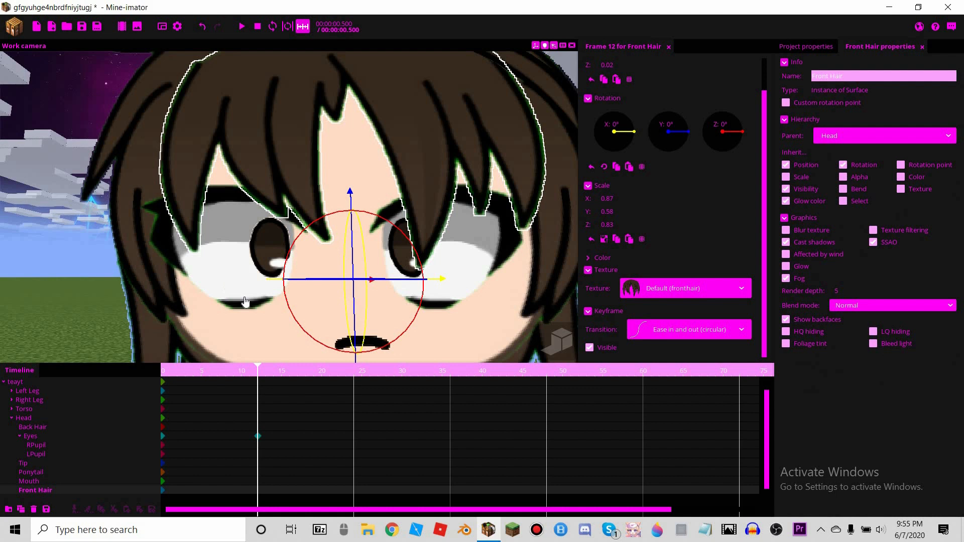
{"action": "left_click", "coordinate": [245, 298]}
{"action": "left_click", "coordinate": [518, 191]}
{"action": "left_click_drag", "start_coordinate": [423, 280], "coordinate": [409, 278]}
{"action": "left_click_drag", "start_coordinate": [338, 198], "coordinate": [420, 280]}
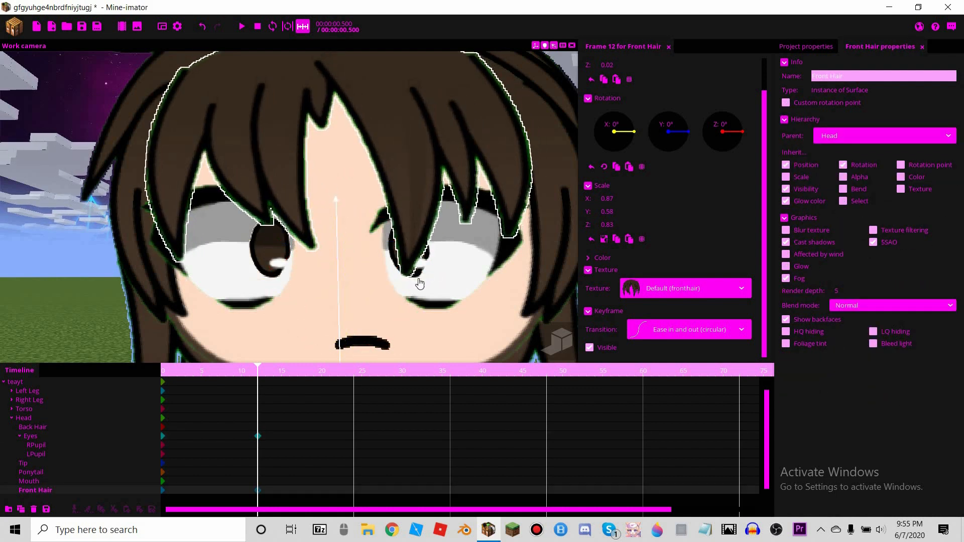
{"action": "right_click_drag", "start_coordinate": [442, 263], "coordinate": [441, 264]}
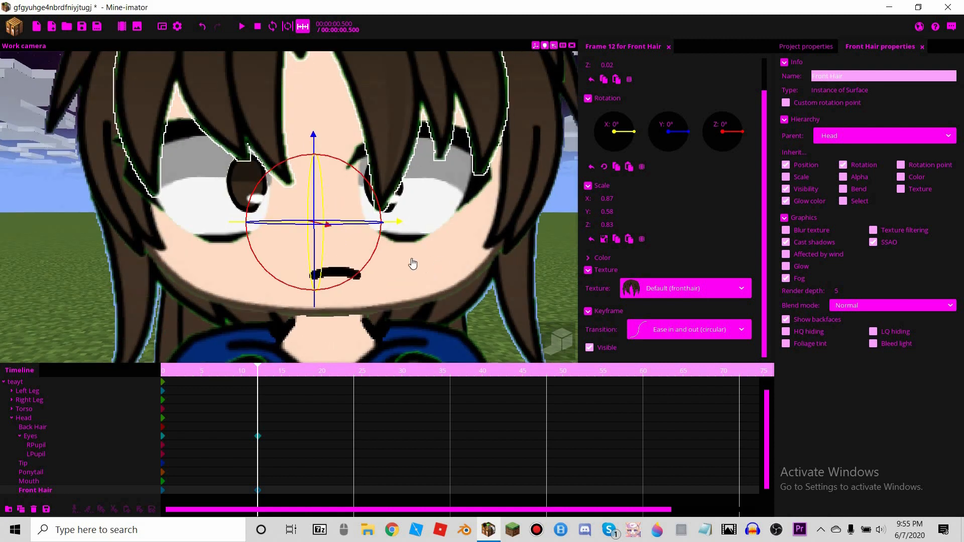
Add a head keyframe at frame 12 with the head tilted about 3.65° around Z and moved slightly sideways
{"action": "left_click", "coordinate": [410, 262]}
{"action": "right_click_drag", "start_coordinate": [392, 235], "coordinate": [392, 236]}
{"action": "left_click_drag", "start_coordinate": [394, 231], "coordinate": [410, 258]}
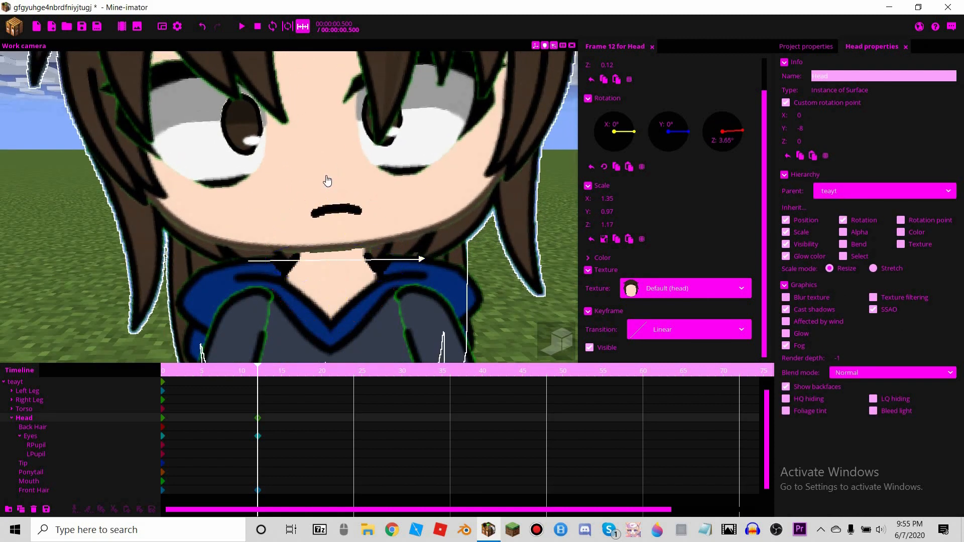
{"action": "left_click_drag", "start_coordinate": [370, 157], "coordinate": [157, 421]}
Set the head's frame 0 keyframe transition to Ease in and out (circular)
{"action": "left_click", "coordinate": [162, 418]}
{"action": "left_click", "coordinate": [664, 331]}
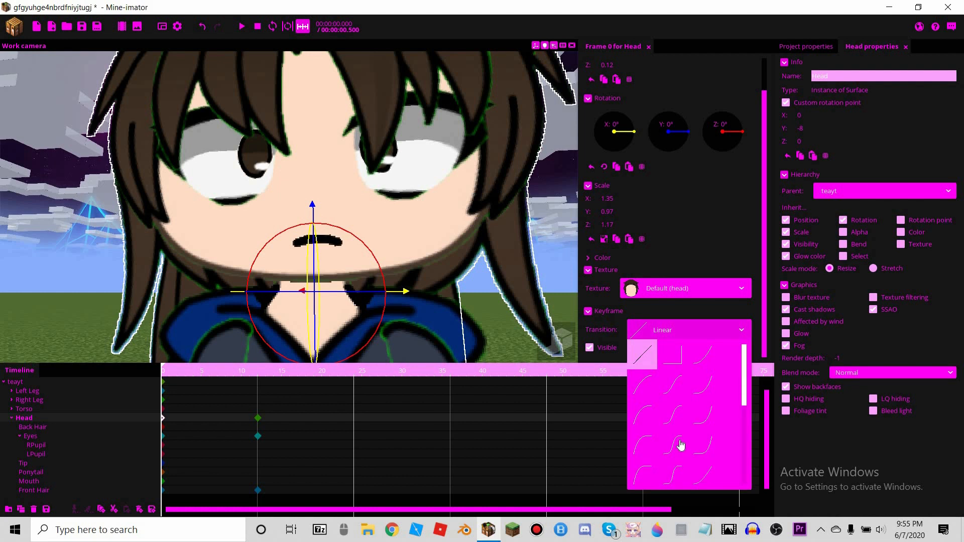
{"action": "left_click", "coordinate": [672, 385]}
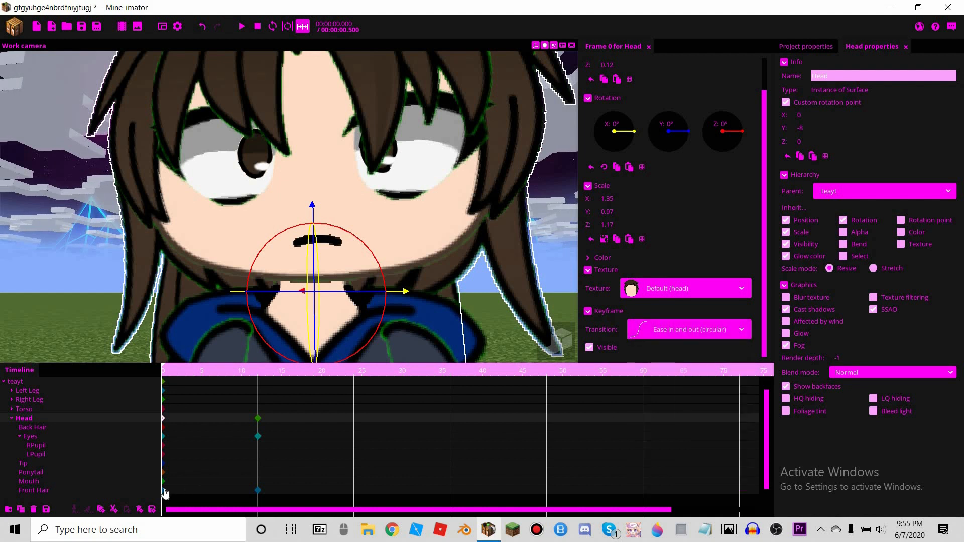
Check the frame 0 transitions of the front hair, eyes and tip, and scrub the timeline to frame 9 to inspect the motion
{"action": "left_click", "coordinate": [162, 490]}
{"action": "left_click", "coordinate": [163, 436]}
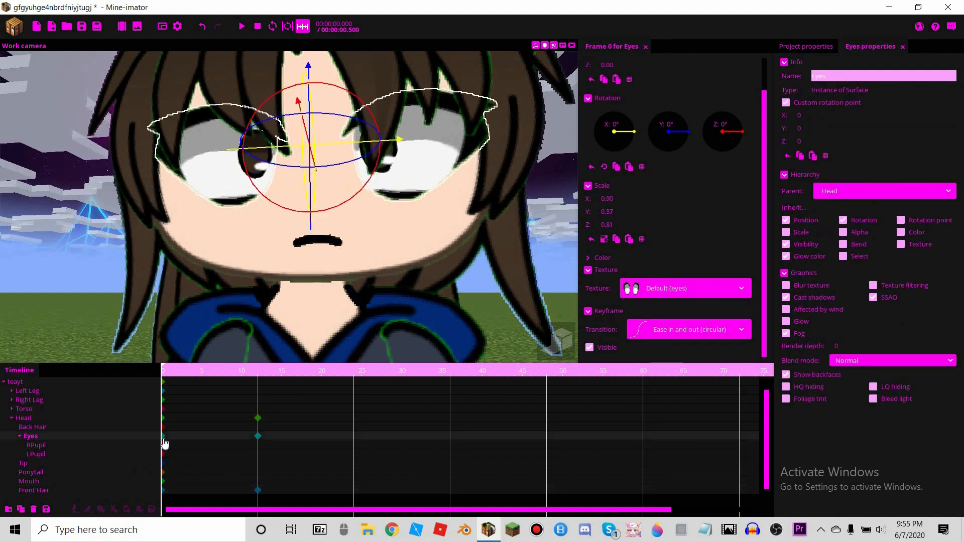
{"action": "right_click_drag", "start_coordinate": [359, 148], "coordinate": [359, 147]}
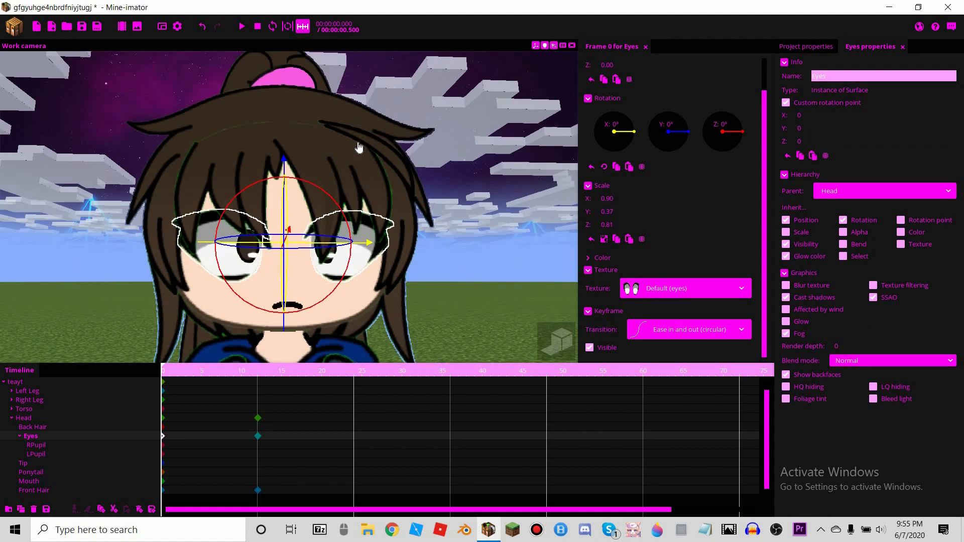
{"action": "left_click", "coordinate": [393, 152]}
{"action": "left_click", "coordinate": [416, 169]}
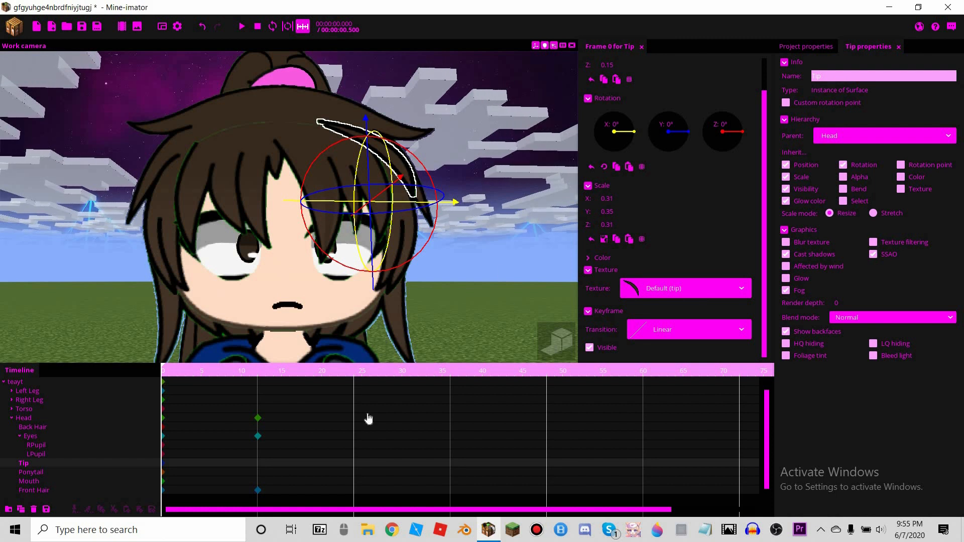
{"action": "left_click_drag", "start_coordinate": [258, 379], "coordinate": [234, 447]}
{"action": "left_click", "coordinate": [239, 196]}
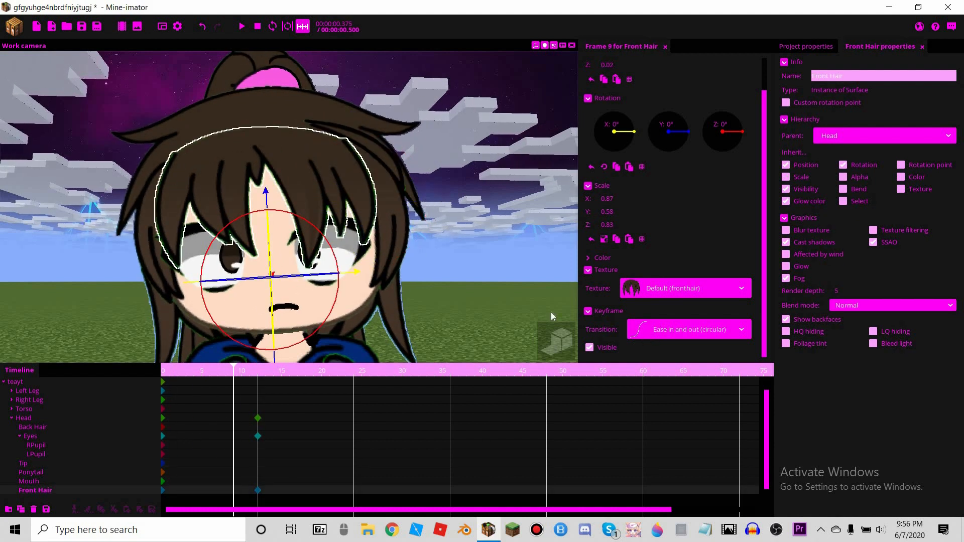
{"action": "left_click_drag", "start_coordinate": [576, 276], "coordinate": [561, 286]}
{"action": "mouse_move", "coordinate": [343, 223]}
{"action": "right_mouse_down"}
{"action": "mouse_move", "coordinate": [352, 233]}
{"action": "mouse_move", "coordinate": [338, 222]}
{"action": "right_mouse_up"}
Try moving the front hair away from the head at frame 12, and undo the move
{"action": "left_click", "coordinate": [258, 490]}
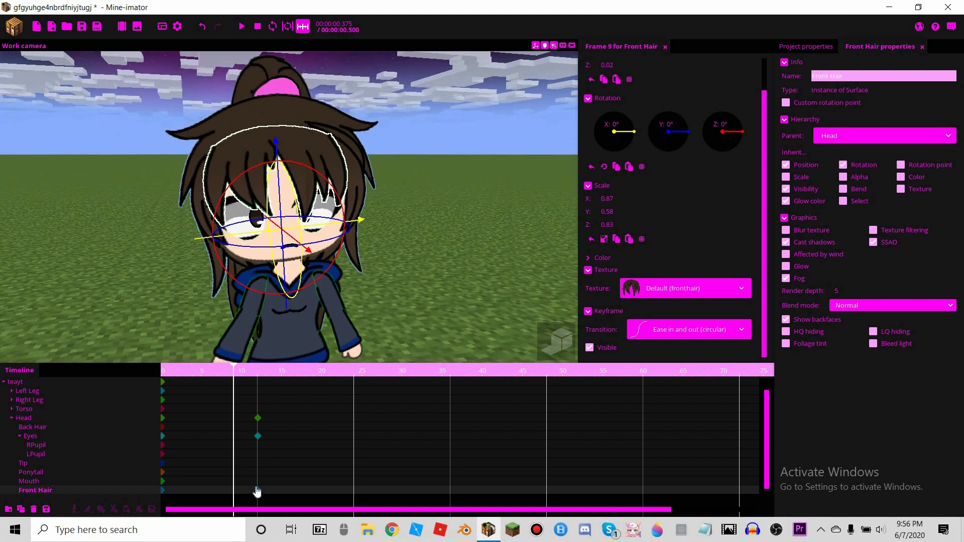
{"action": "left_click_drag", "start_coordinate": [286, 249], "coordinate": [77, 327]}
{"action": "left_click_drag", "start_coordinate": [215, 71], "coordinate": [156, 56]}
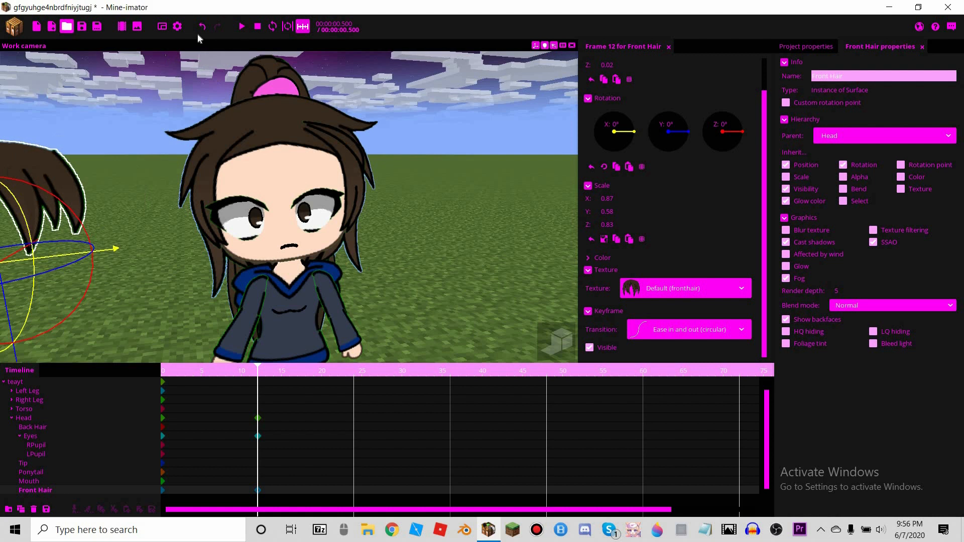
{"action": "left_click", "coordinate": [202, 26]}
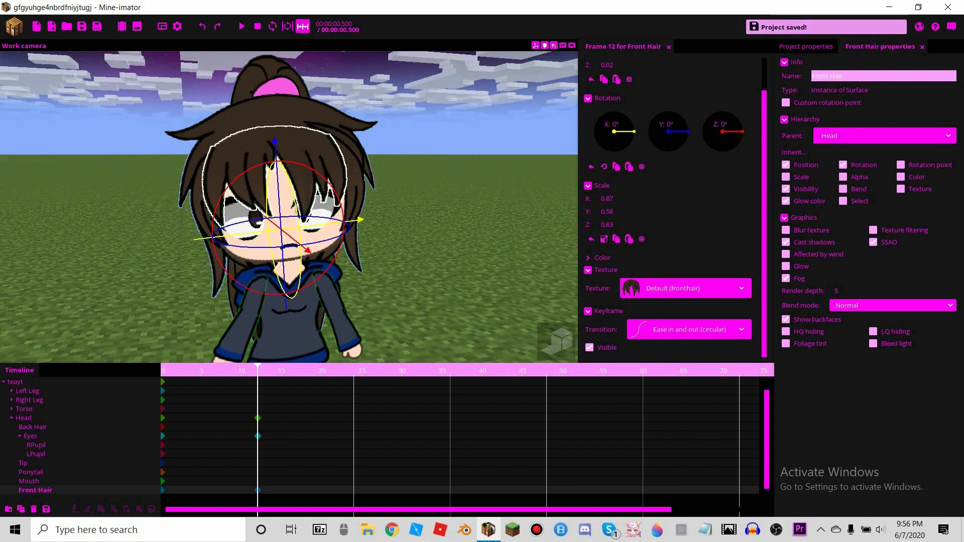
Add a keyframe for the hair tip at frame 12 with the tip shifted slightly sideways
{"action": "left_click_drag", "start_coordinate": [149, 262], "coordinate": [148, 263]}
{"action": "scroll", "coordinate": [392, 145], "scroll_direction": "up", "scroll_amount": 2}
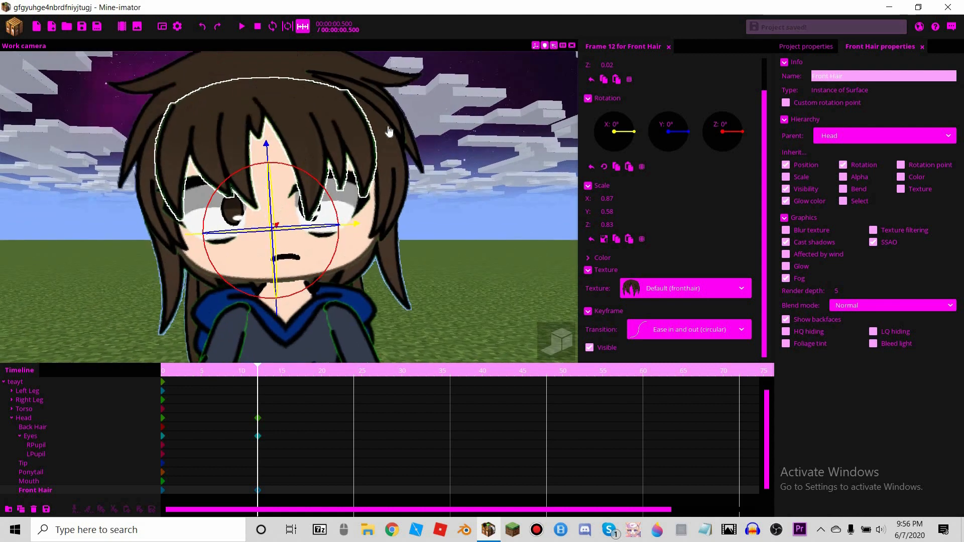
{"action": "left_click", "coordinate": [311, 165]}
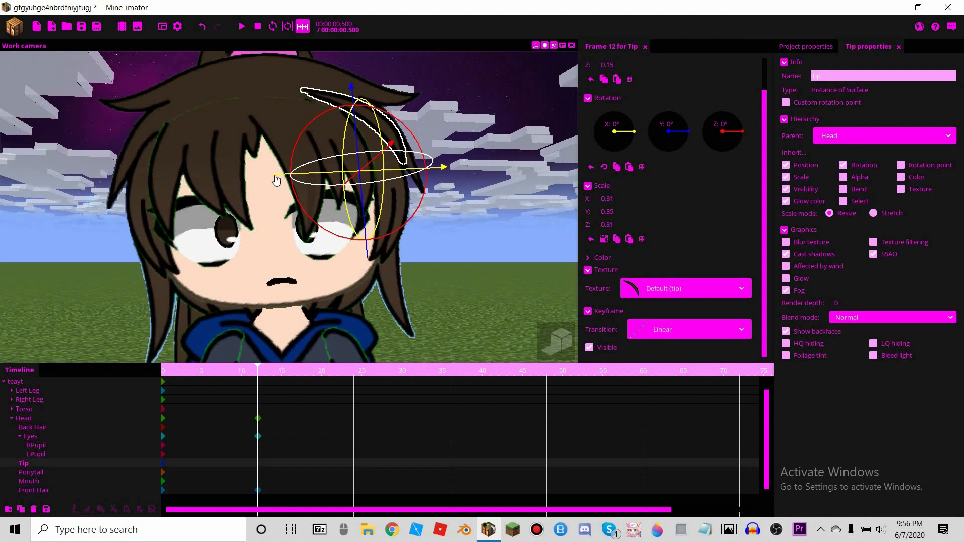
{"action": "left_click_drag", "start_coordinate": [261, 177], "coordinate": [254, 184]}
Add a ponytail keyframe at frame 12 with the ponytail moved sideways to X 2.16, and deselect it
{"action": "right_click_drag", "start_coordinate": [194, 111], "coordinate": [216, 107]}
{"action": "right_click_drag", "start_coordinate": [383, 146], "coordinate": [383, 129]}
{"action": "left_click", "coordinate": [272, 105]}
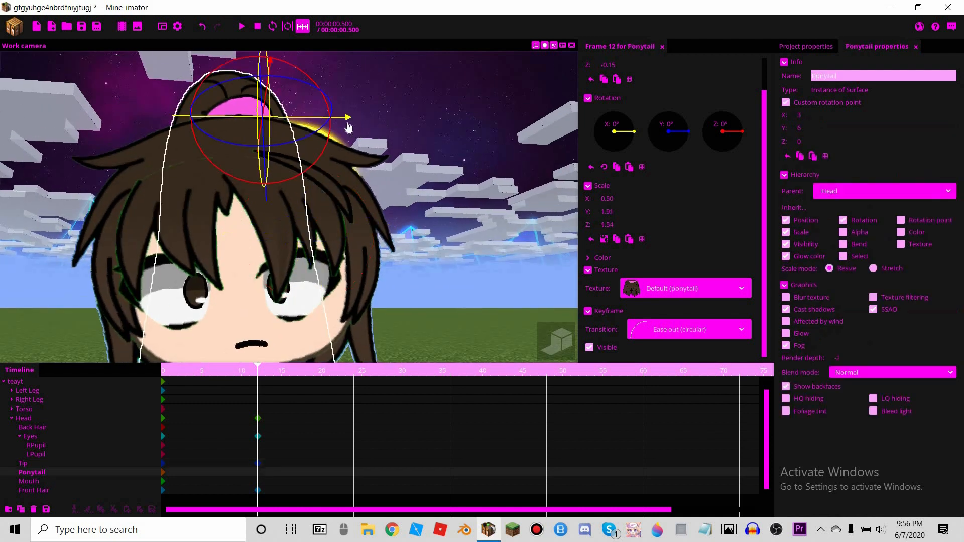
{"action": "left_click_drag", "start_coordinate": [354, 122], "coordinate": [383, 122]}
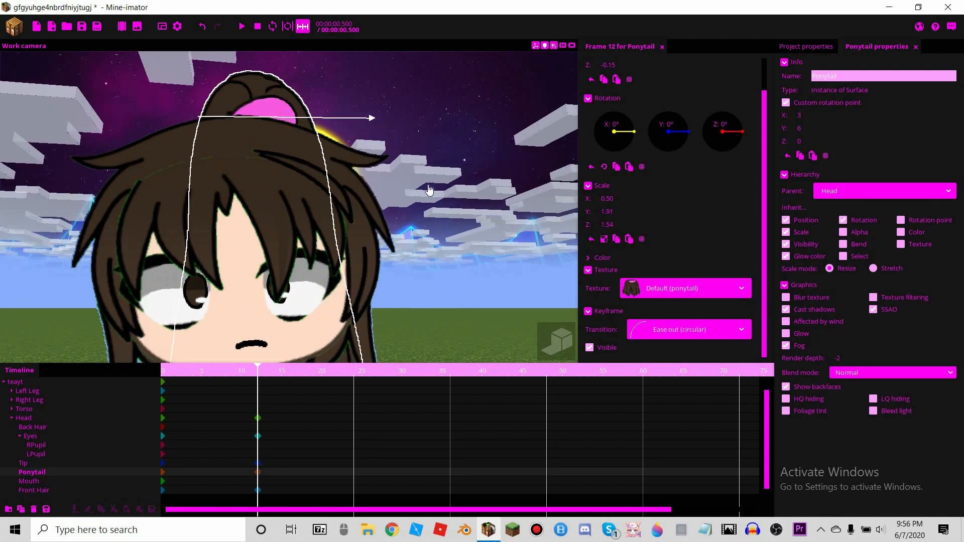
{"action": "right_click_drag", "start_coordinate": [404, 211], "coordinate": [402, 247]}
{"action": "left_click", "coordinate": [405, 250]}
{"action": "scroll", "coordinate": [404, 250], "scroll_direction": "down", "scroll_amount": 3}
Preview the animation and set the ponytail's frame 0 keyframe transition to Ease in and out (circular)
{"action": "left_click", "coordinate": [164, 392]}
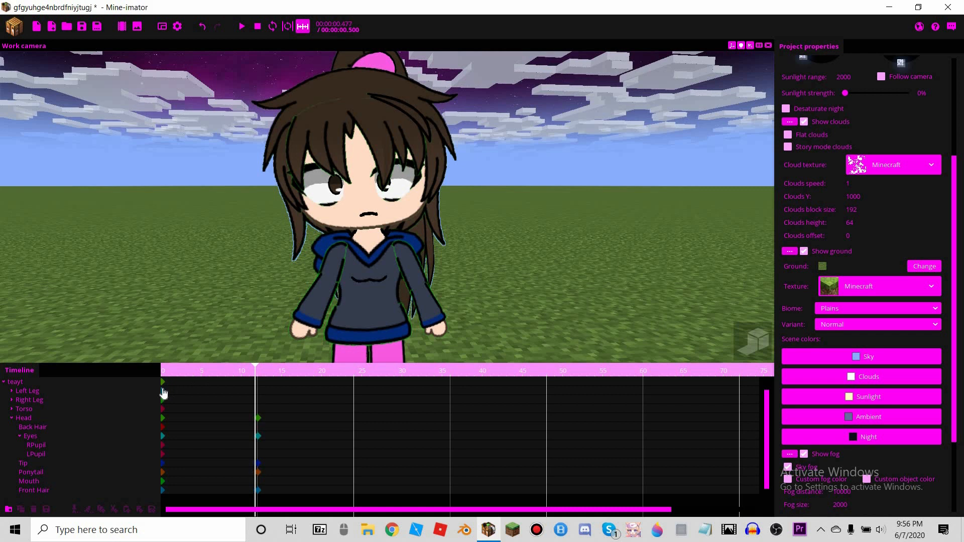
{"action": "key", "text": "space"}
{"action": "left_click", "coordinate": [298, 70]}
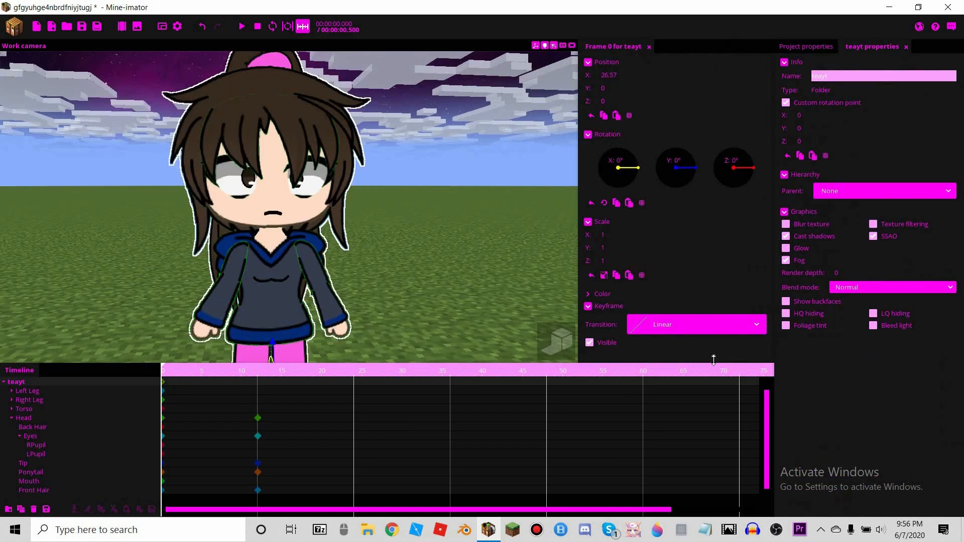
{"action": "scroll", "coordinate": [677, 392], "scroll_direction": "down", "scroll_amount": 3}
{"action": "left_click", "coordinate": [675, 392]}
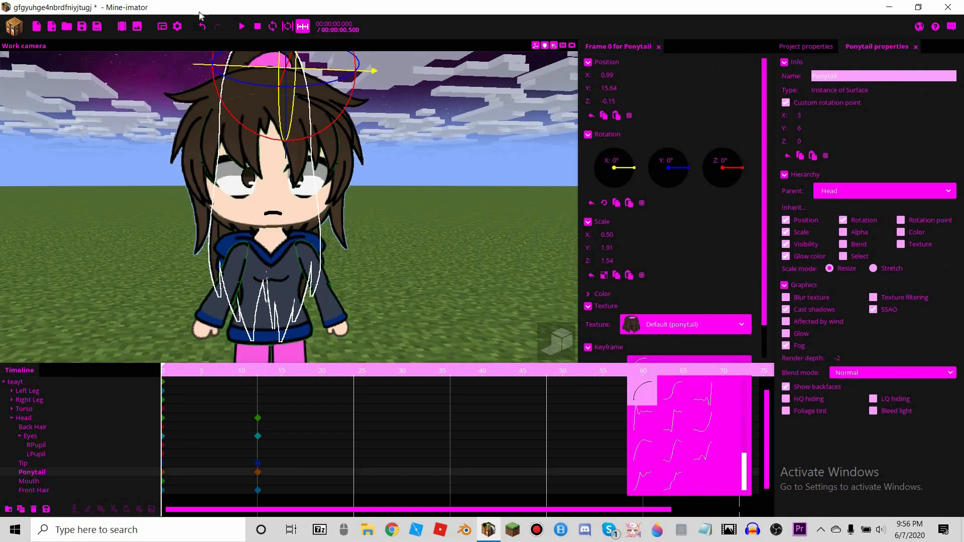
Play back and scrub the head-turn animation from a wider view of the whole character
{"action": "left_click", "coordinate": [246, 30]}
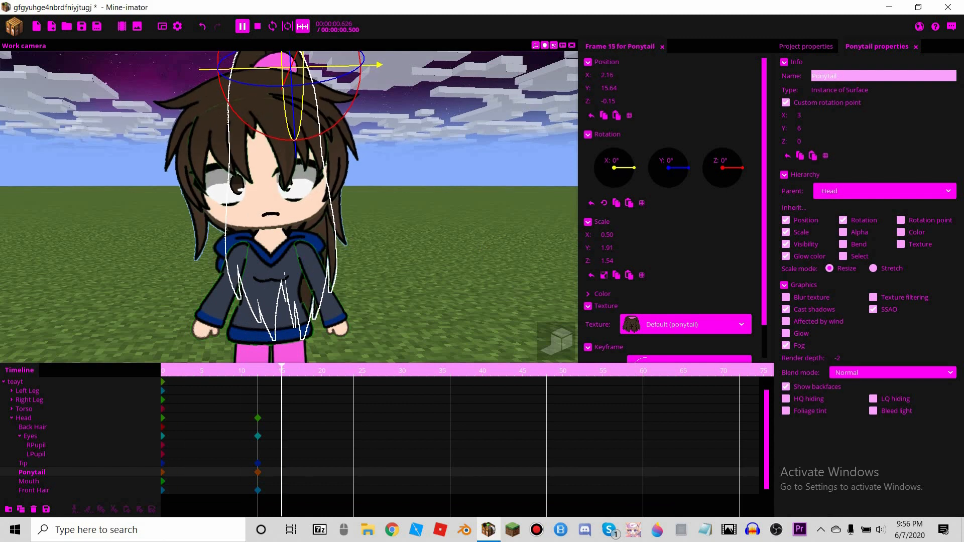
{"action": "left_click", "coordinate": [472, 256]}
{"action": "right_click_drag", "start_coordinate": [472, 256], "coordinate": [445, 251]}
{"action": "key", "text": "s"}
{"action": "left_click_drag", "start_coordinate": [264, 373], "coordinate": [144, 443]}
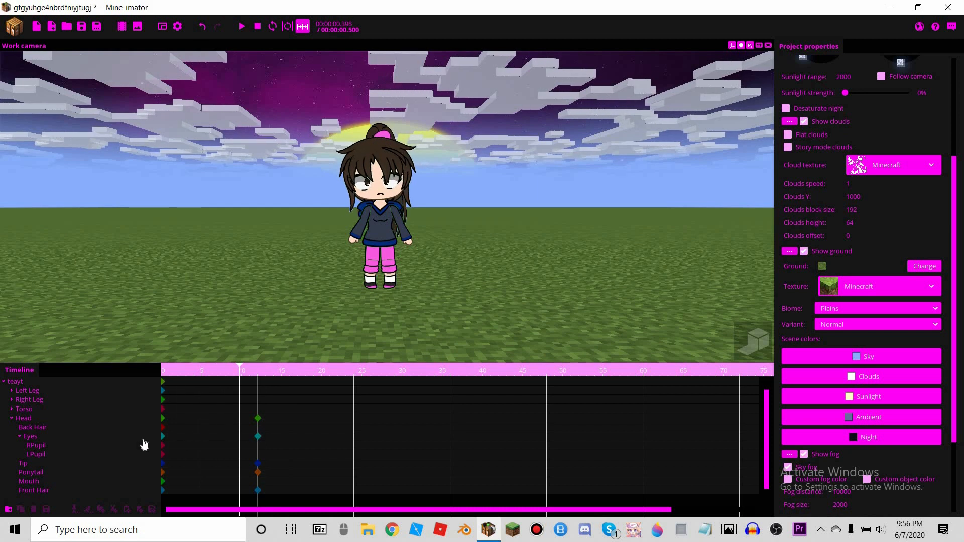
{"action": "left_click", "coordinate": [241, 28]}
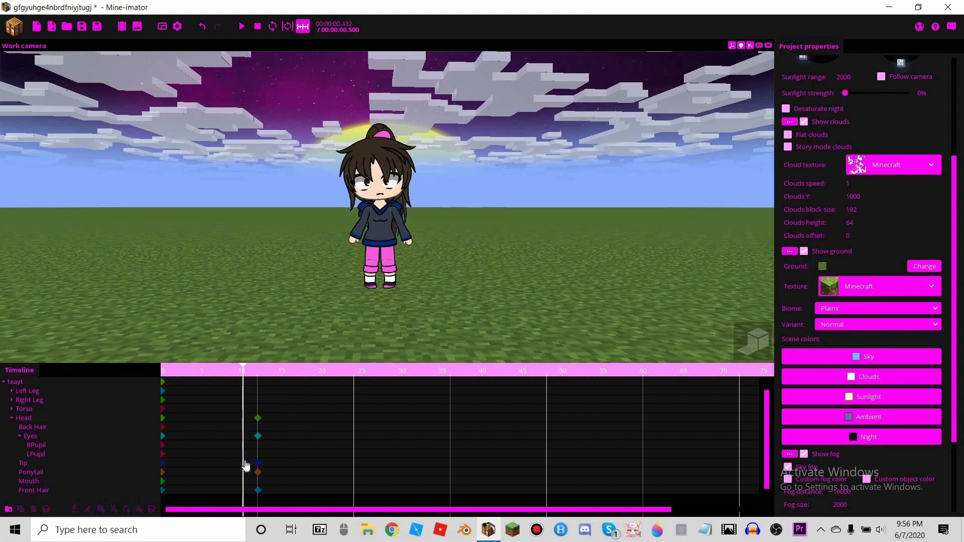
{"action": "left_click", "coordinate": [243, 27]}
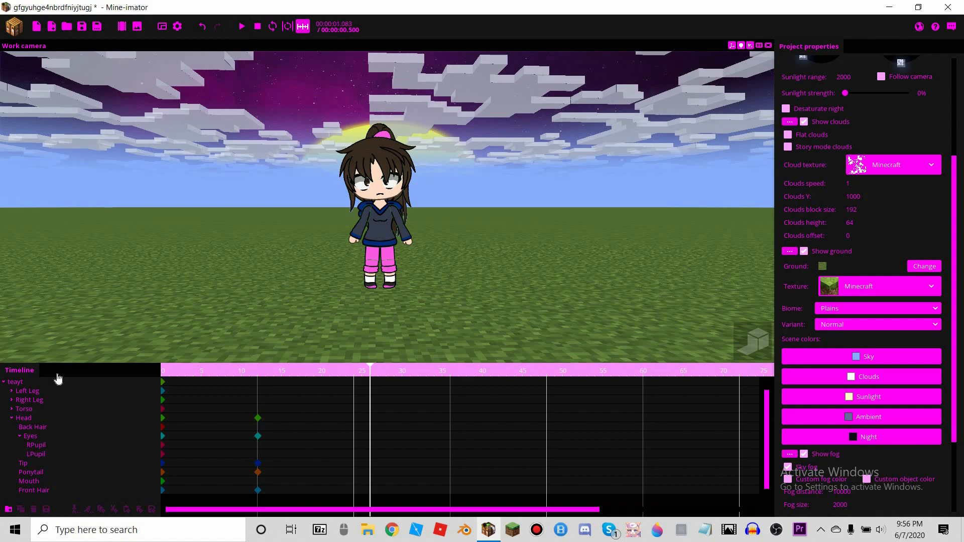
{"action": "key", "text": "space"}
Examine the character against the sky and ground from nearer and farther camera positions
{"action": "scroll", "coordinate": [280, 179], "scroll_direction": "up", "scroll_amount": 3}
{"action": "left_click_drag", "start_coordinate": [280, 178], "coordinate": [560, 209]}
{"action": "scroll", "coordinate": [280, 178], "scroll_direction": "down", "scroll_amount": 4}
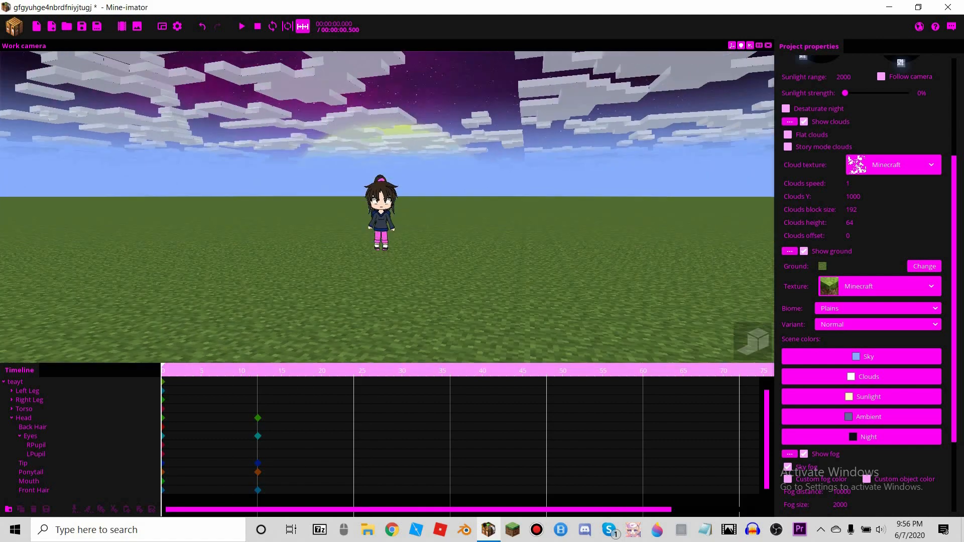
{"action": "scroll", "coordinate": [291, 186], "scroll_direction": "up", "scroll_amount": 1}
{"action": "scroll", "coordinate": [559, 209], "scroll_direction": "up", "scroll_amount": 5}
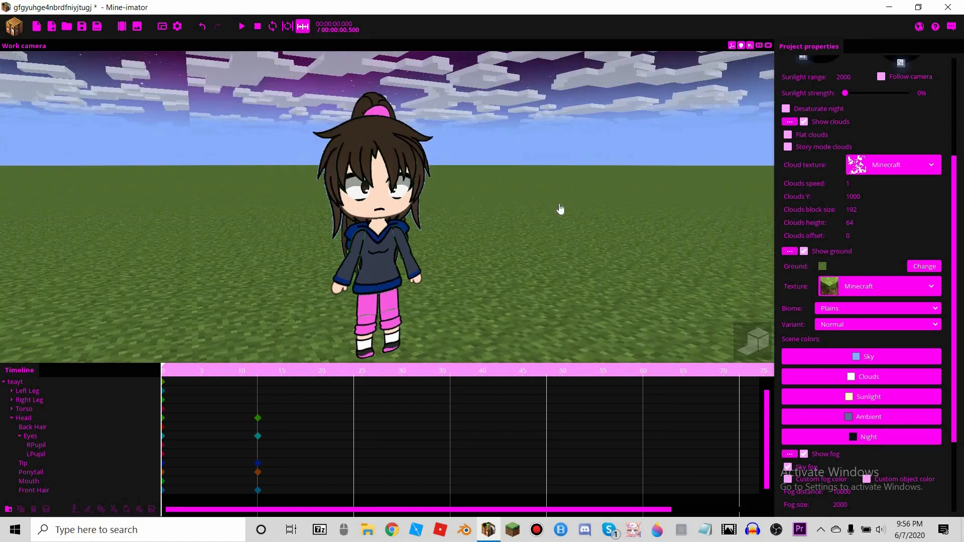
{"action": "mouse_move", "coordinate": [480, 195]}
{"action": "left_mouse_down"}
{"action": "mouse_move", "coordinate": [473, 202]}
{"action": "mouse_move", "coordinate": [472, 182]}
{"action": "left_mouse_up"}
{"action": "scroll", "coordinate": [472, 182], "scroll_direction": "up", "scroll_amount": 2}
{"action": "scroll", "coordinate": [471, 182], "scroll_direction": "down", "scroll_amount": 4}
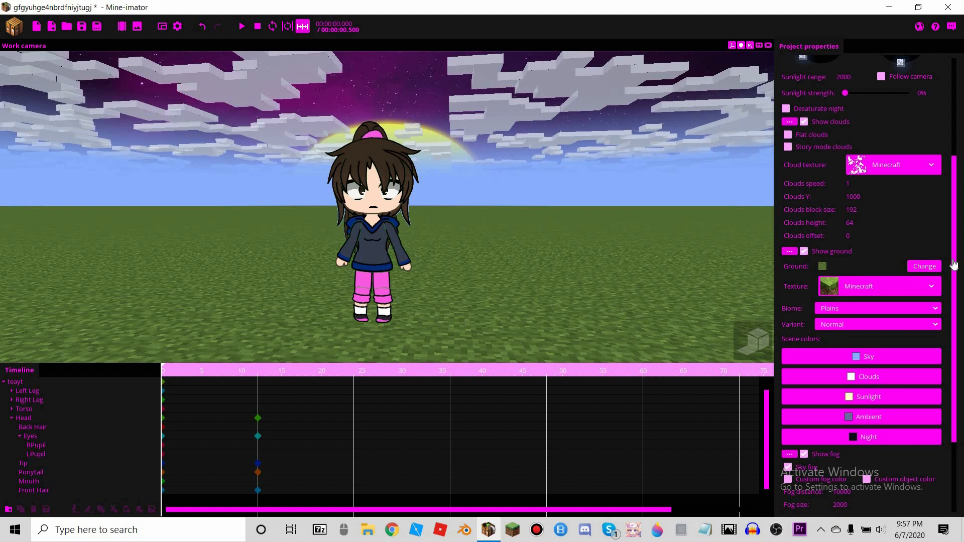
Change the ground block to the dark blue block that forms a tiled grid
{"action": "left_click", "coordinate": [925, 267]}
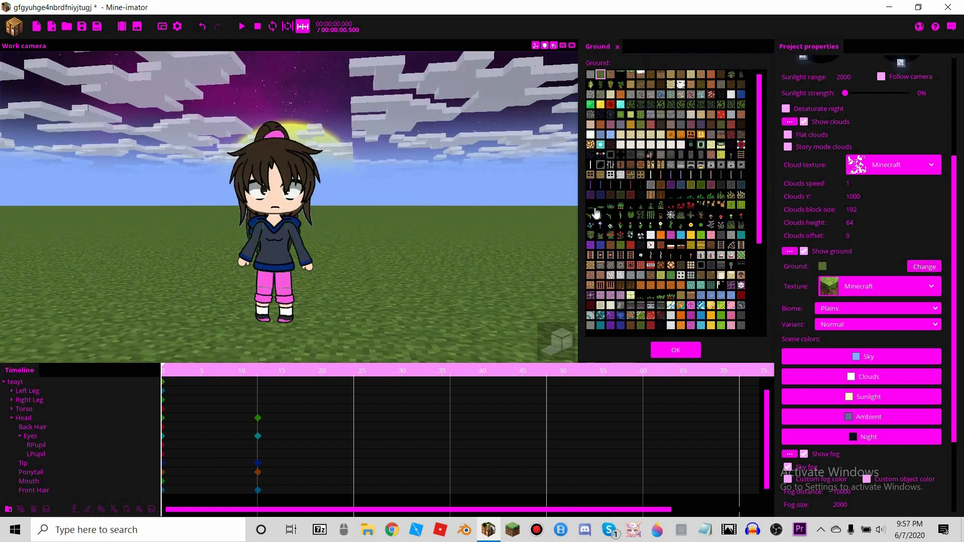
{"action": "left_click", "coordinate": [601, 195]}
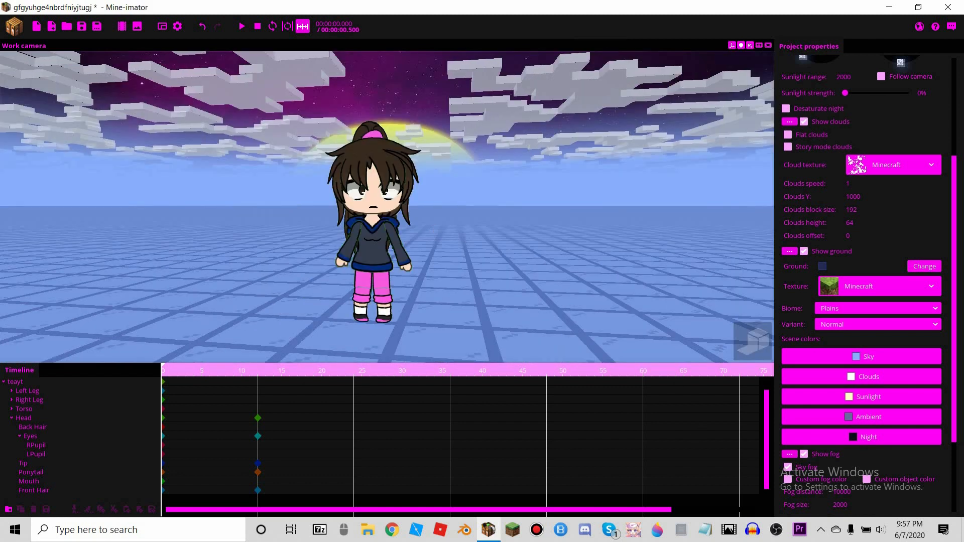
{"action": "mouse_move", "coordinate": [433, 227]}
{"action": "left_mouse_down"}
{"action": "mouse_move", "coordinate": [424, 176]}
{"action": "mouse_move", "coordinate": [429, 226]}
{"action": "left_mouse_up"}
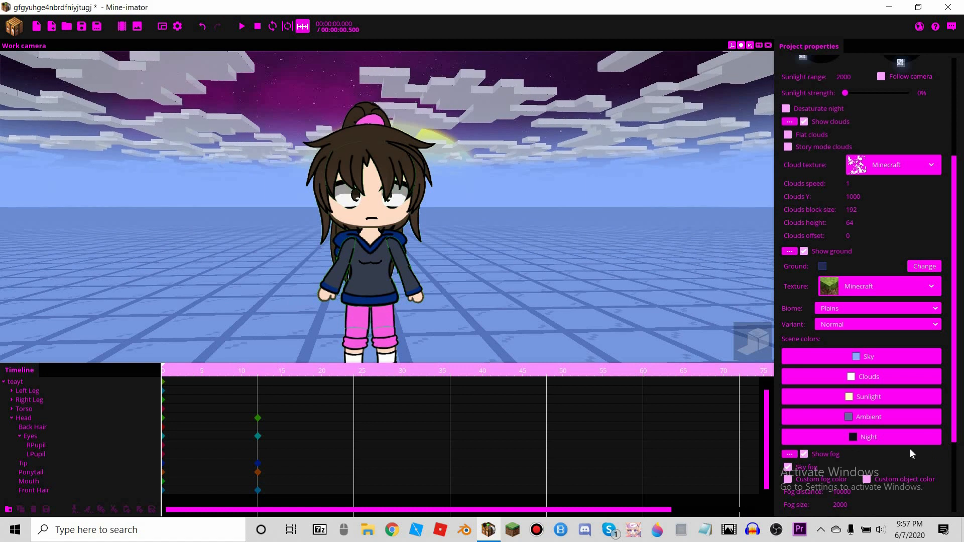
Set the fog size to 1960 and the fog height to 300
{"action": "scroll", "coordinate": [860, 404], "scroll_direction": "down", "scroll_amount": 3}
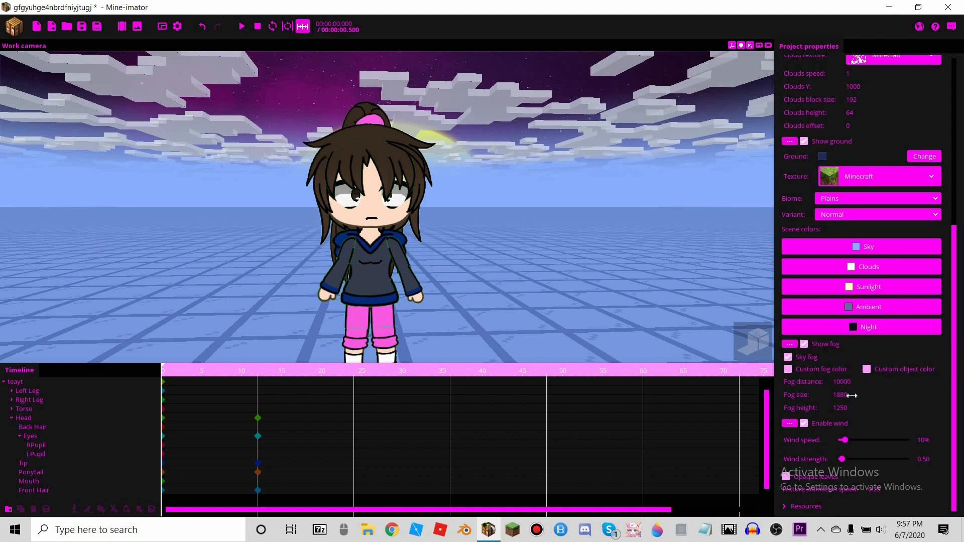
{"action": "left_click_drag", "start_coordinate": [836, 413], "coordinate": [789, 452]}
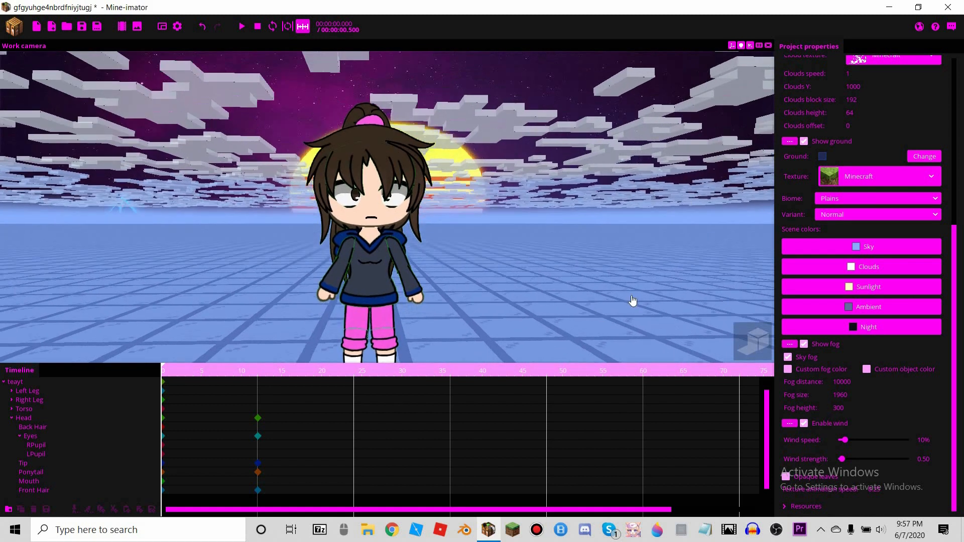